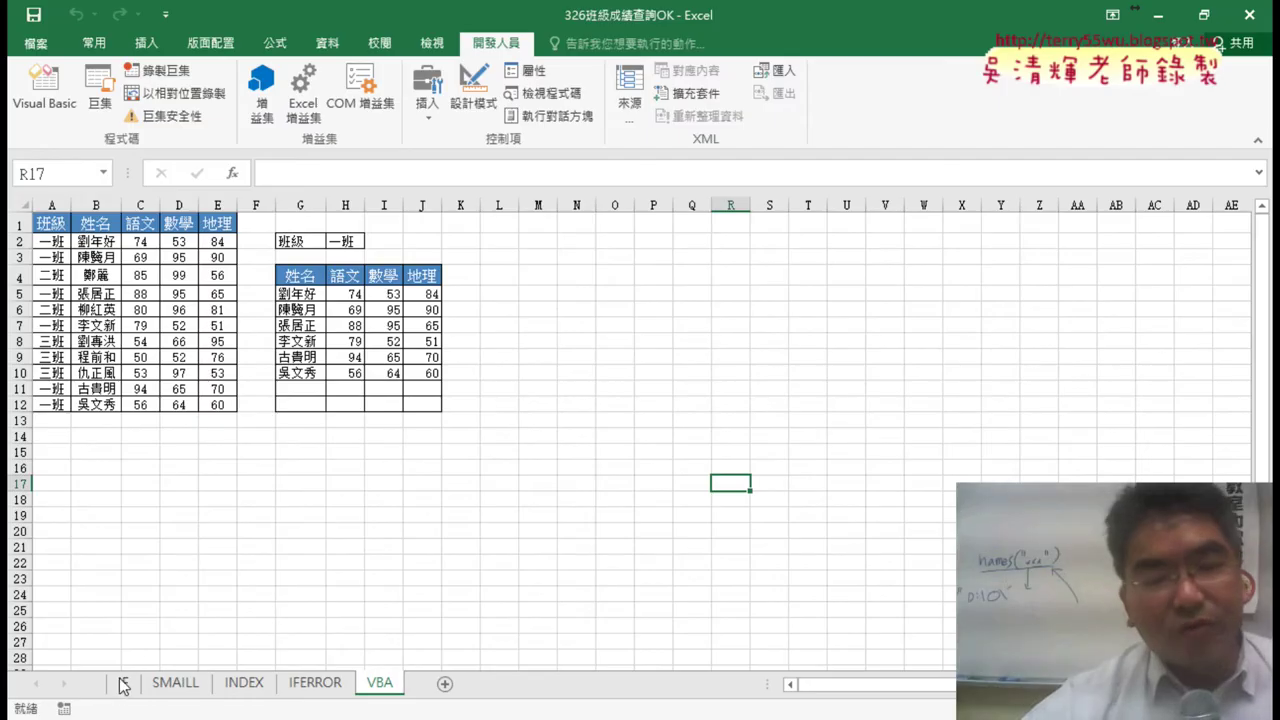
- On the IF sheet, sketch a divider, arrows toward the G:J results and a circle around H2
{"action": "left_click", "coordinate": [123, 684]}
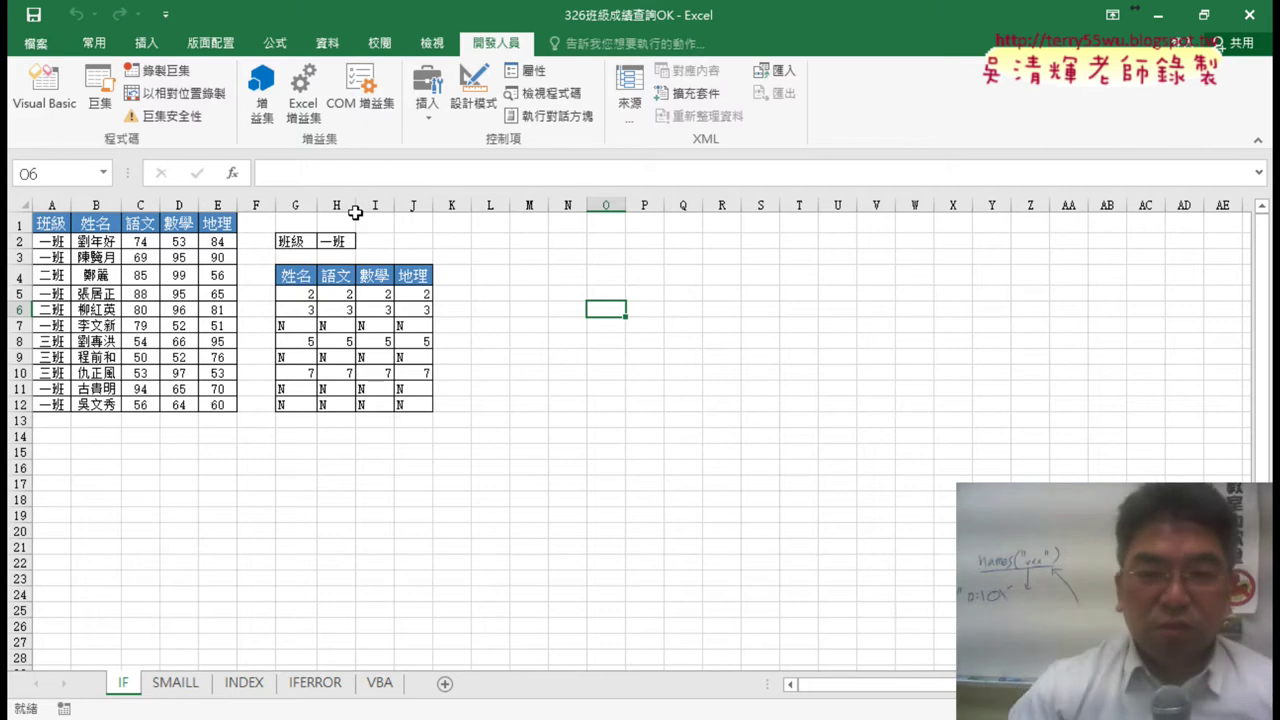
{"action": "left_click_drag", "start_coordinate": [257, 162], "coordinate": [265, 487]}
{"action": "mouse_move", "coordinate": [250, 175]}
{"action": "left_mouse_down"}
{"action": "mouse_move", "coordinate": [115, 185]}
{"action": "mouse_move", "coordinate": [150, 205]}
{"action": "left_mouse_up"}
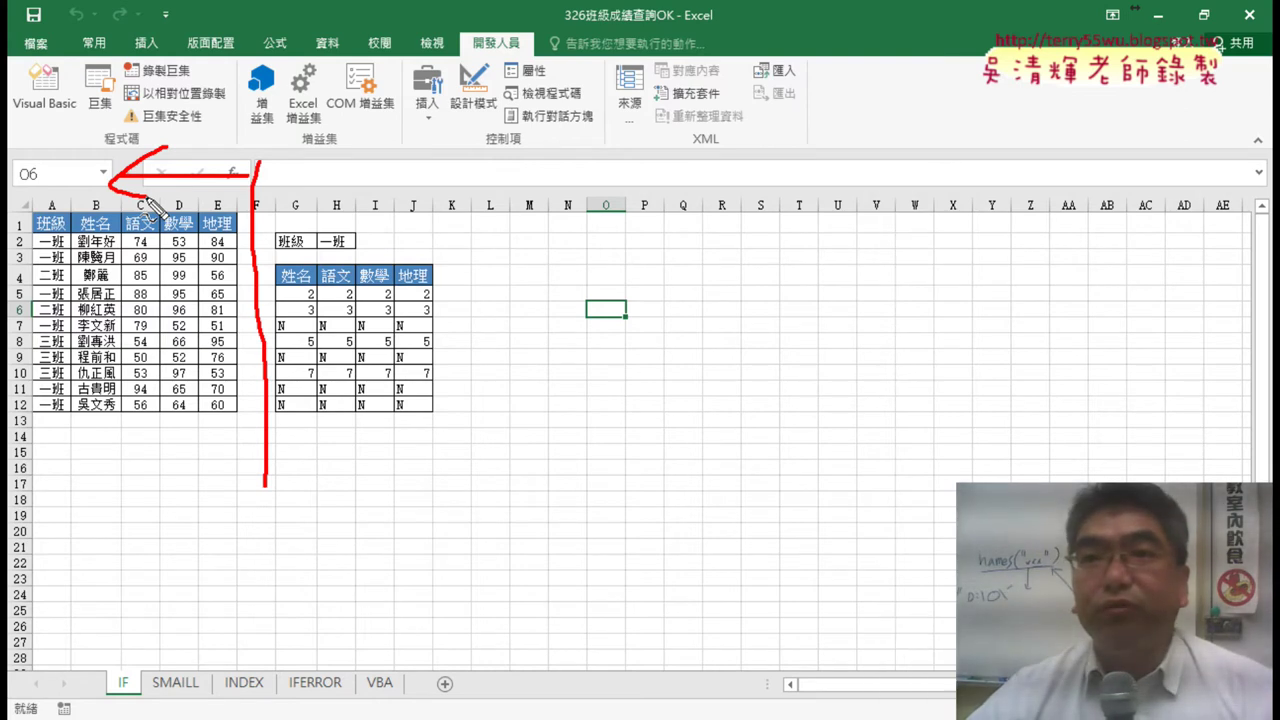
{"action": "mouse_move", "coordinate": [262, 182]}
{"action": "left_mouse_down"}
{"action": "mouse_move", "coordinate": [425, 183]}
{"action": "mouse_move", "coordinate": [426, 207]}
{"action": "left_mouse_up"}
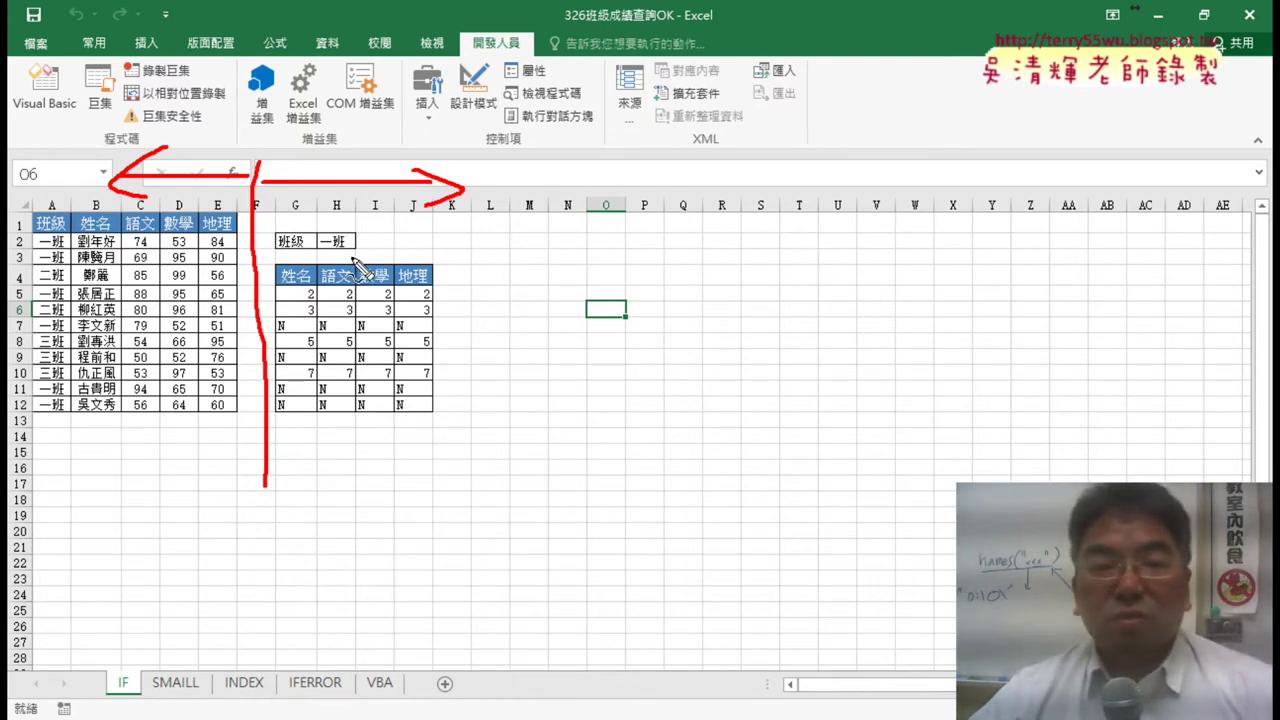
{"action": "left_click_drag", "start_coordinate": [364, 258], "coordinate": [368, 252]}
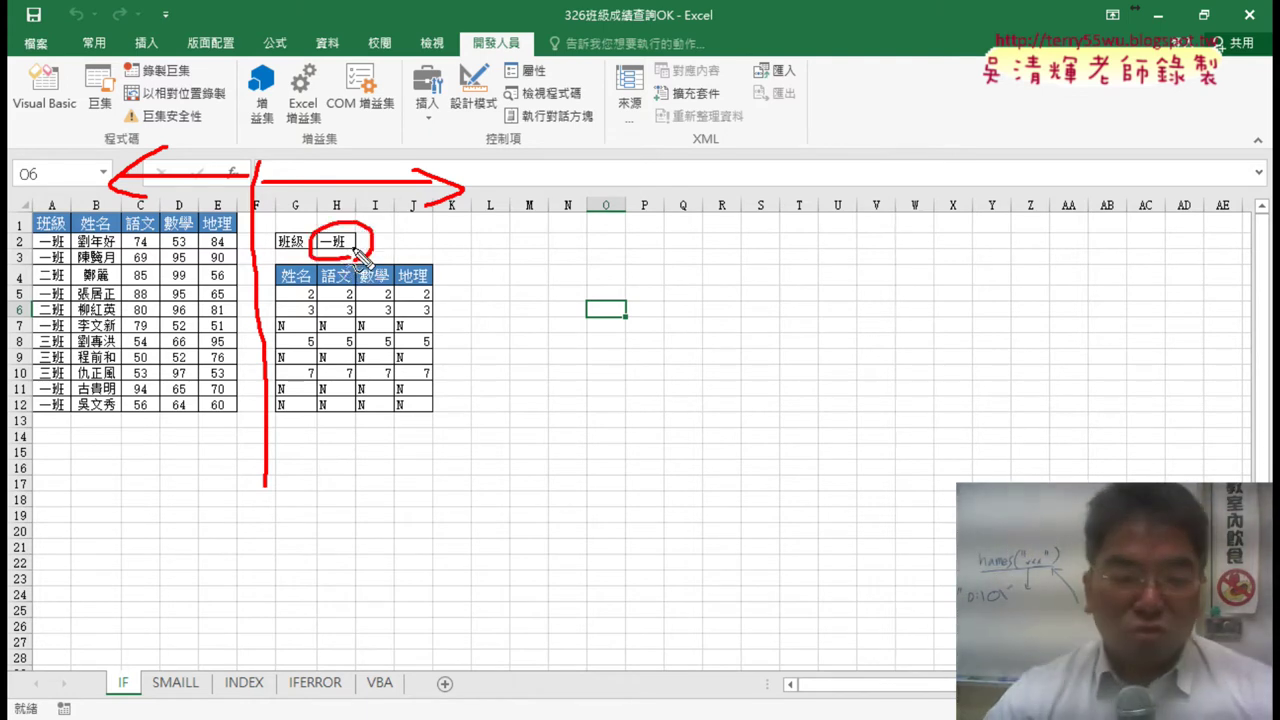
- Clear the annotations and drop down H2's 班級 list showing 一班, 二班 and 三班
{"action": "key", "text": "Escape"}
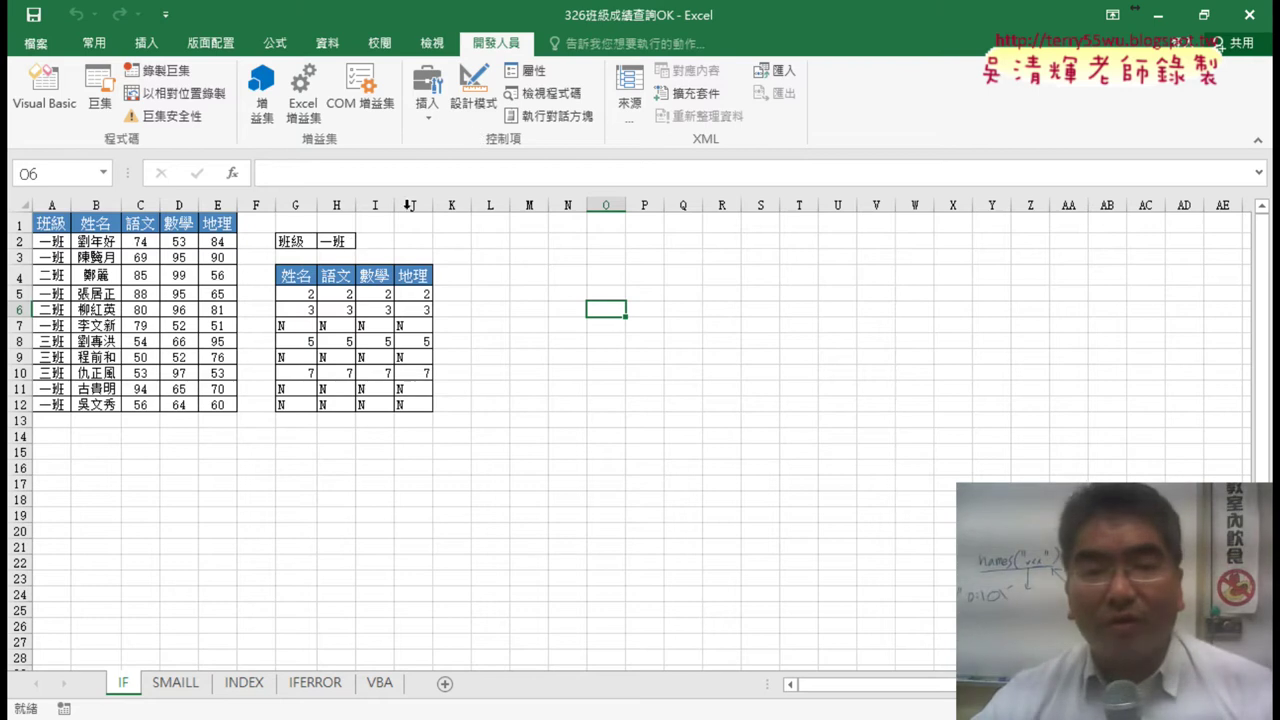
{"action": "left_click", "coordinate": [352, 244]}
{"action": "left_click", "coordinate": [365, 243]}
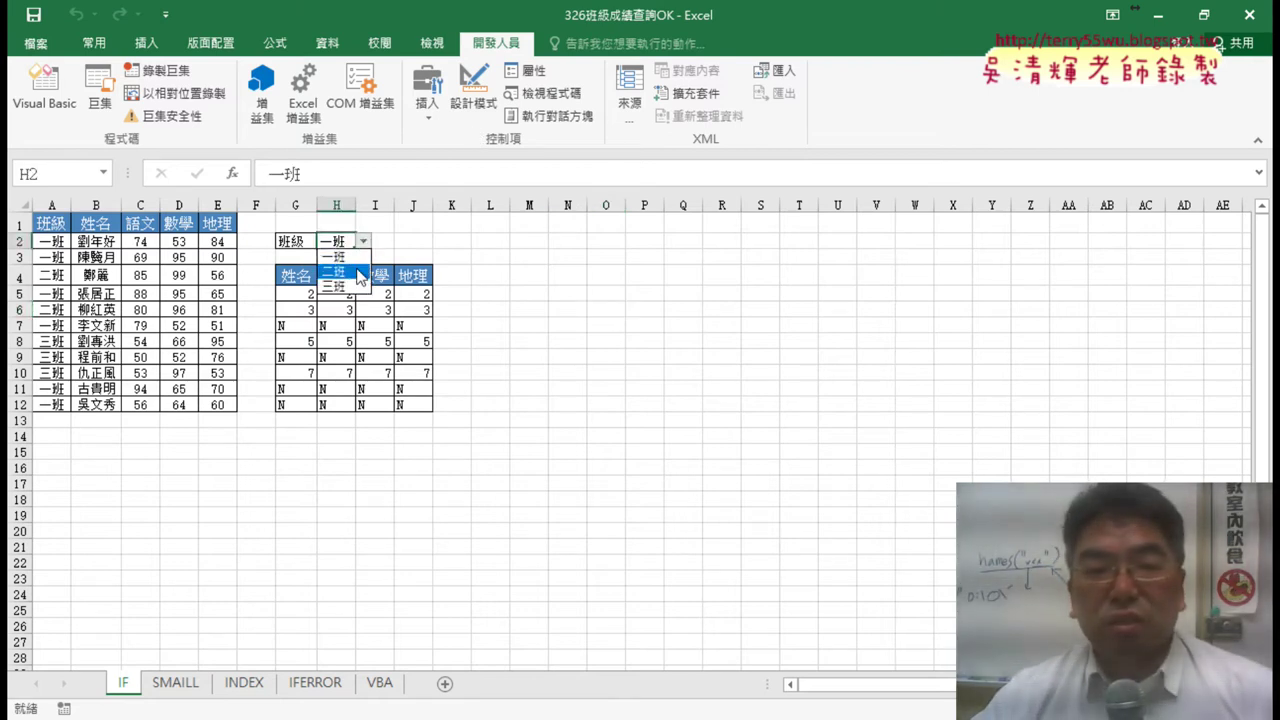
{"action": "left_click", "coordinate": [340, 271]}
{"action": "left_click", "coordinate": [364, 241]}
{"action": "left_click", "coordinate": [355, 288]}
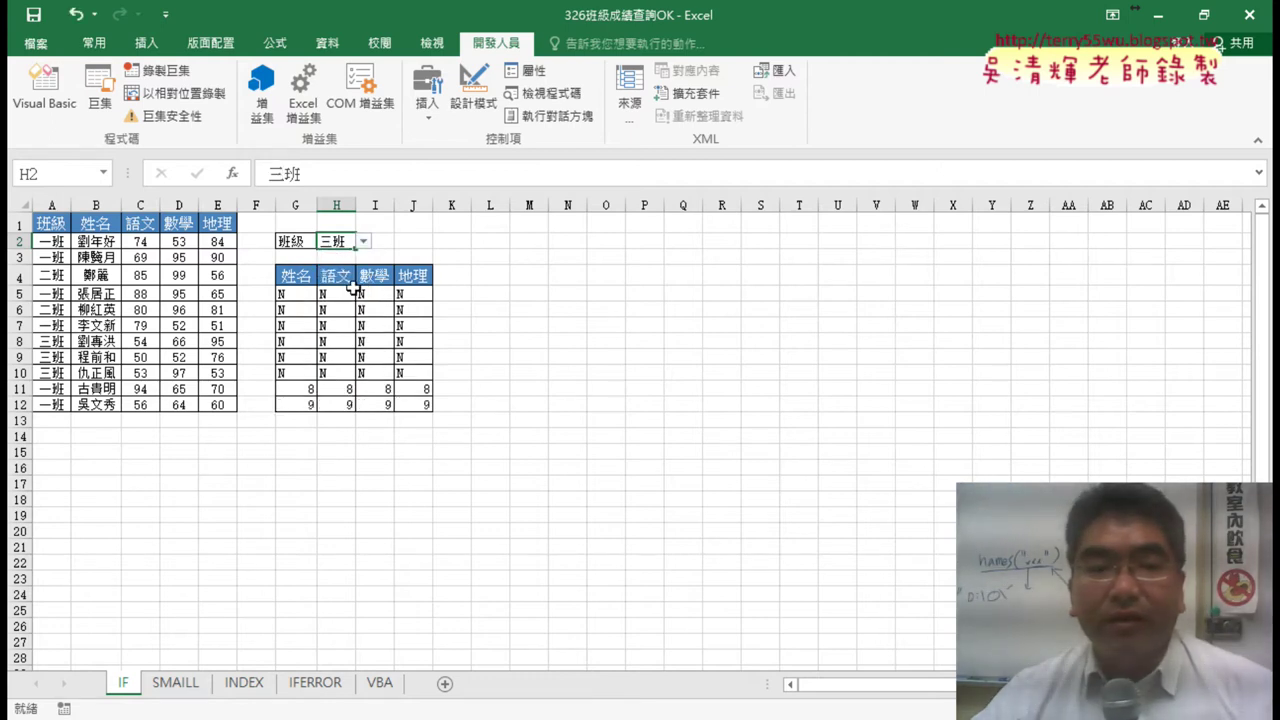
{"action": "left_click", "coordinate": [364, 241]}
{"action": "left_click", "coordinate": [350, 258]}
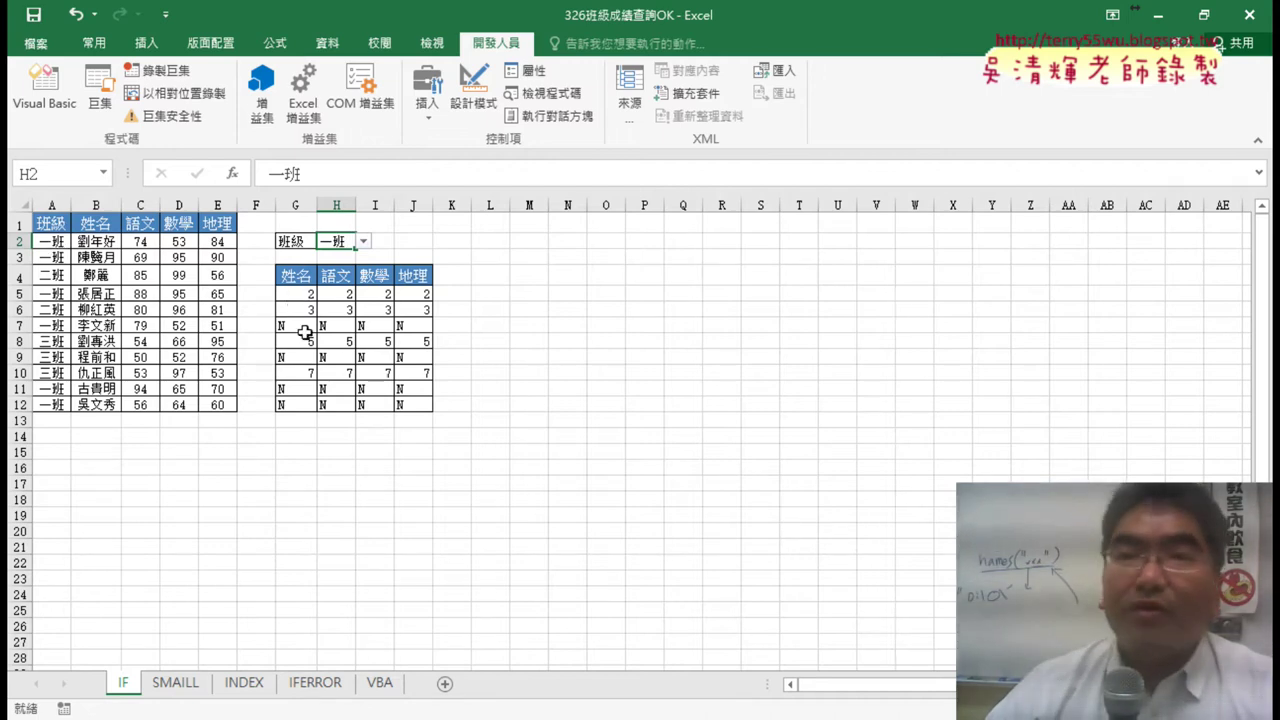
- Flip through the SMAILL, INDEX and IFERROR sheets to compare their formulas
{"action": "left_click", "coordinate": [170, 686]}
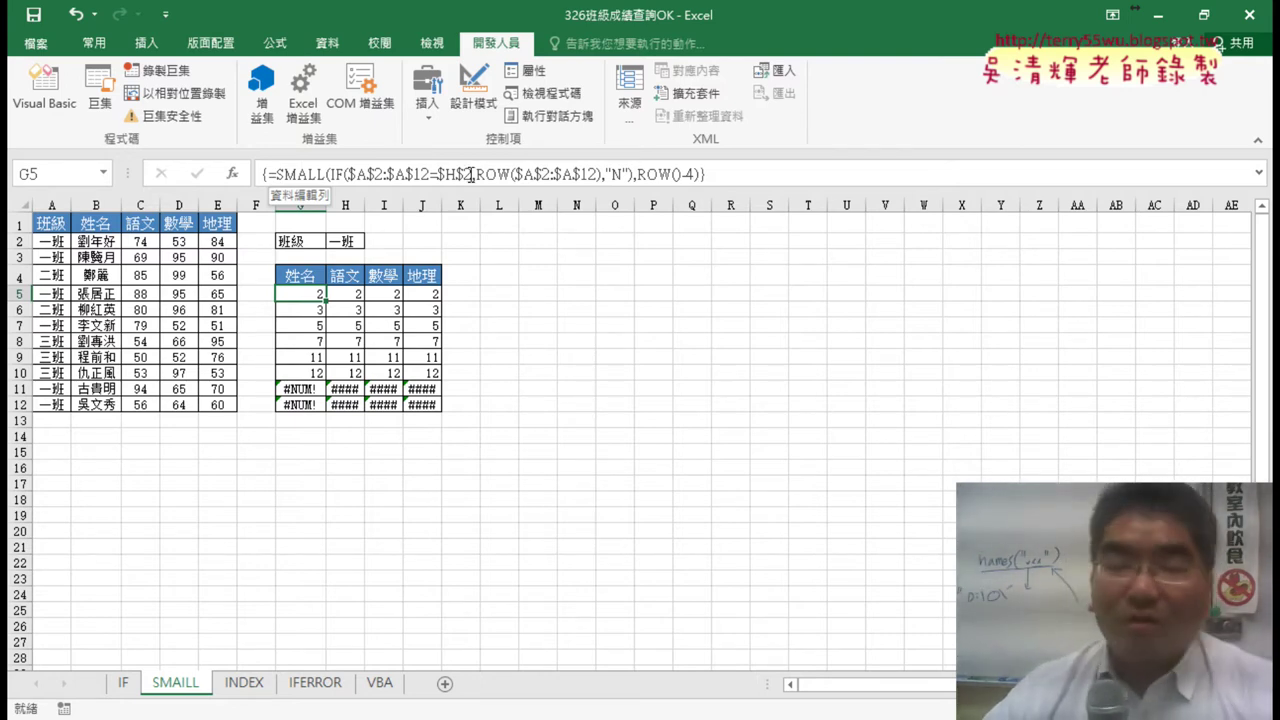
{"action": "left_click", "coordinate": [256, 692]}
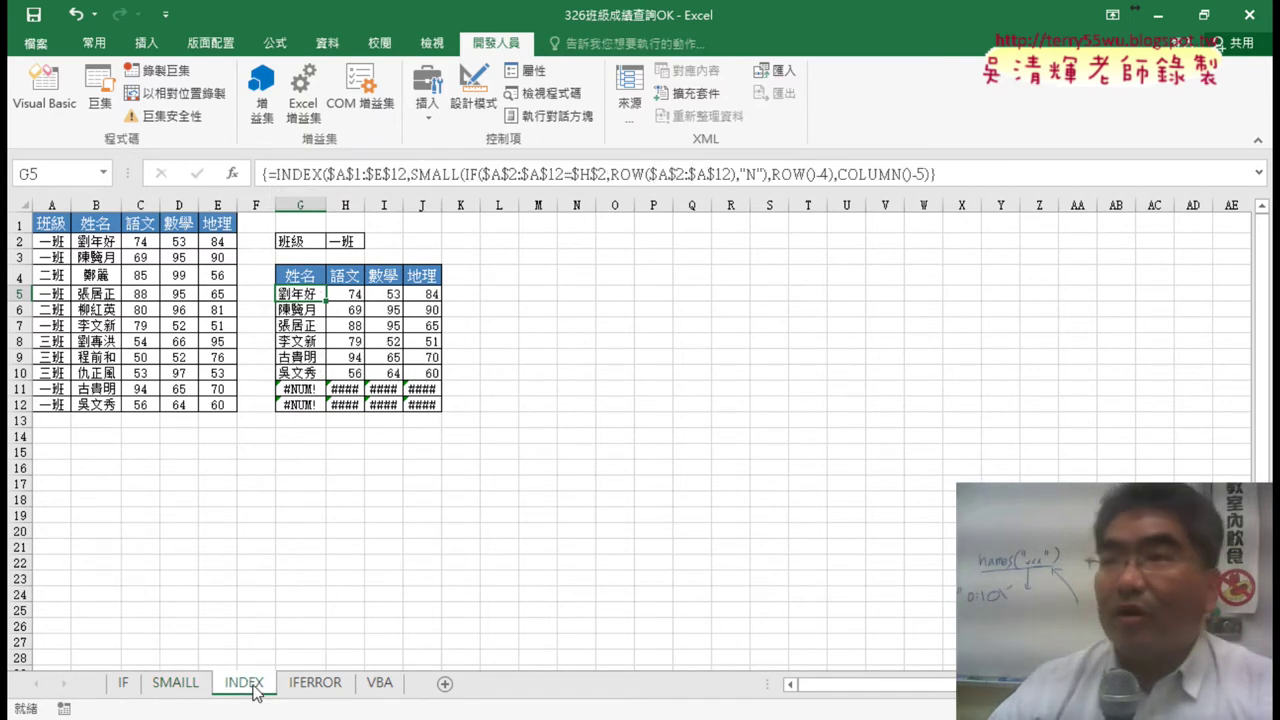
{"action": "left_click", "coordinate": [322, 690]}
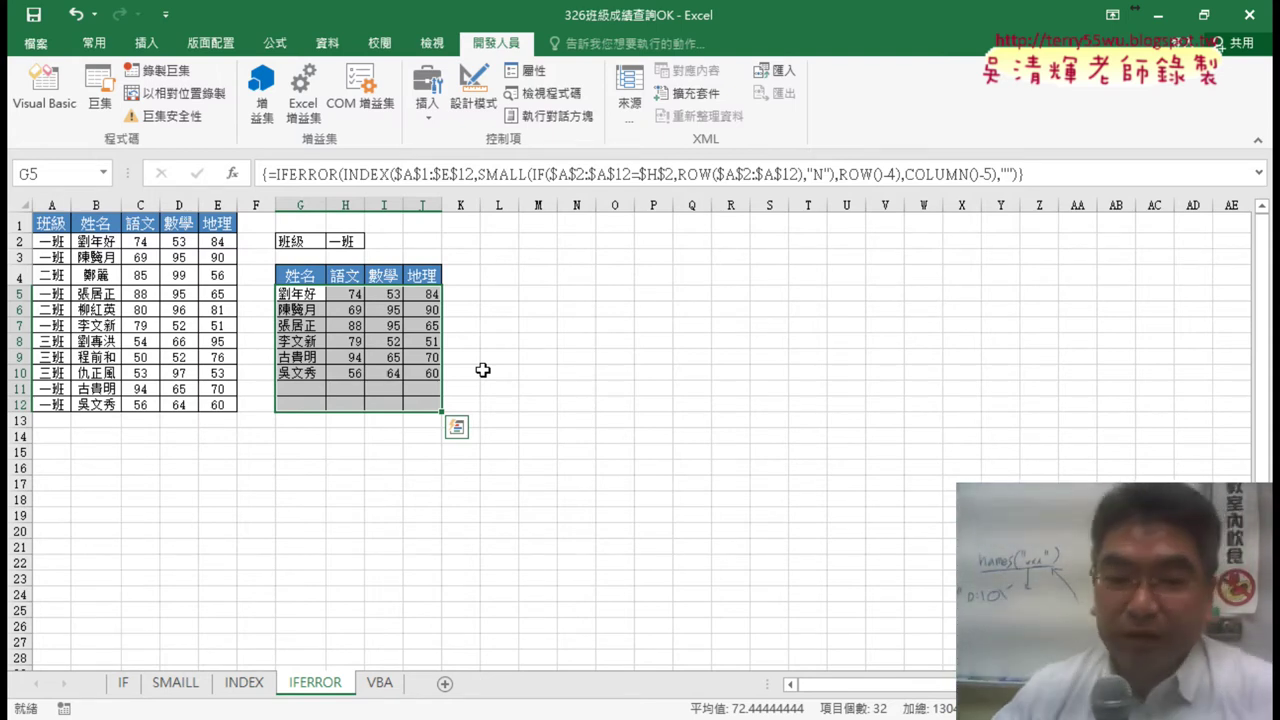
- On the VBA sheet, switch H2's class to 二班, then 三班, then back to 一班
{"action": "left_click", "coordinate": [381, 687]}
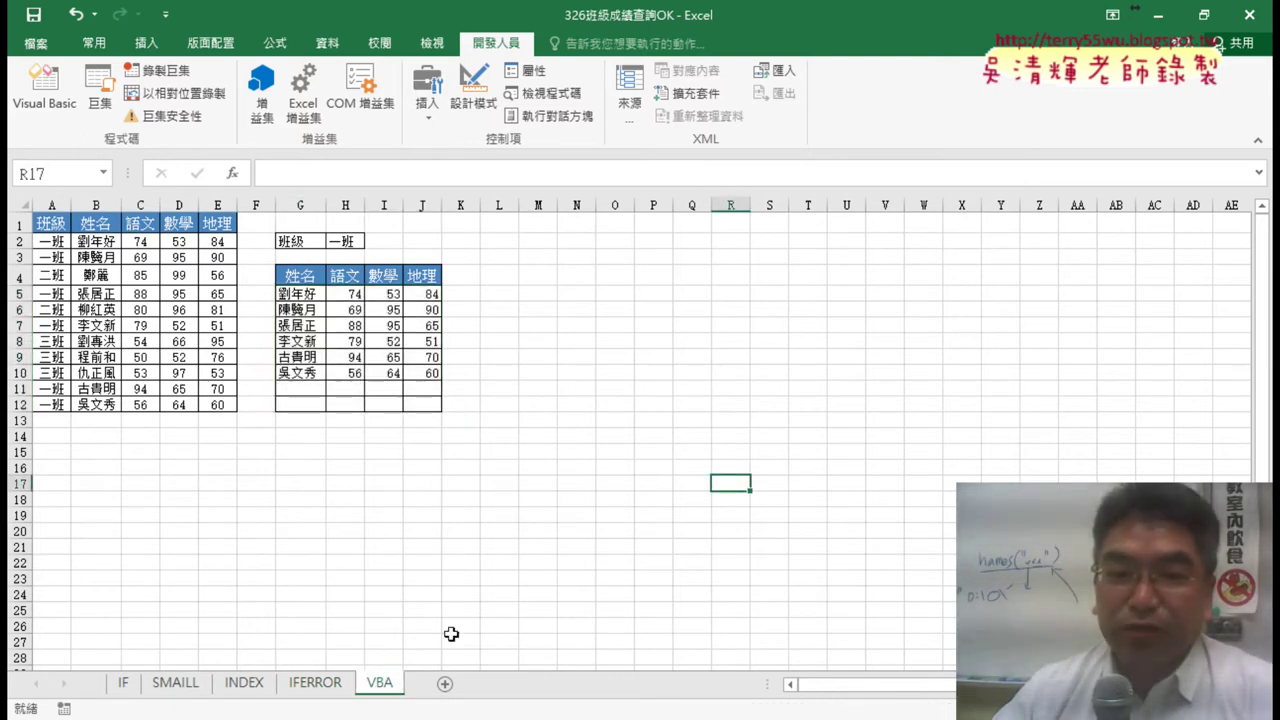
{"action": "left_click", "coordinate": [348, 242]}
{"action": "left_click", "coordinate": [372, 242]}
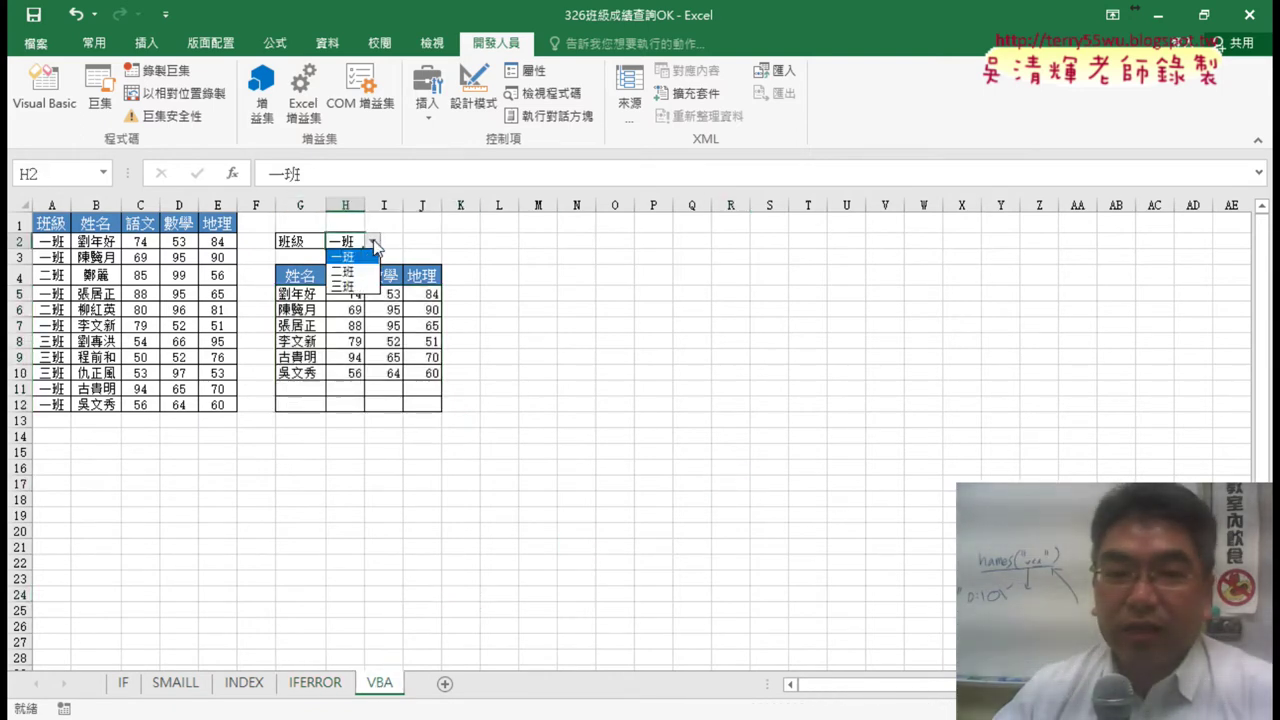
{"action": "left_click", "coordinate": [360, 270]}
{"action": "left_click", "coordinate": [372, 242]}
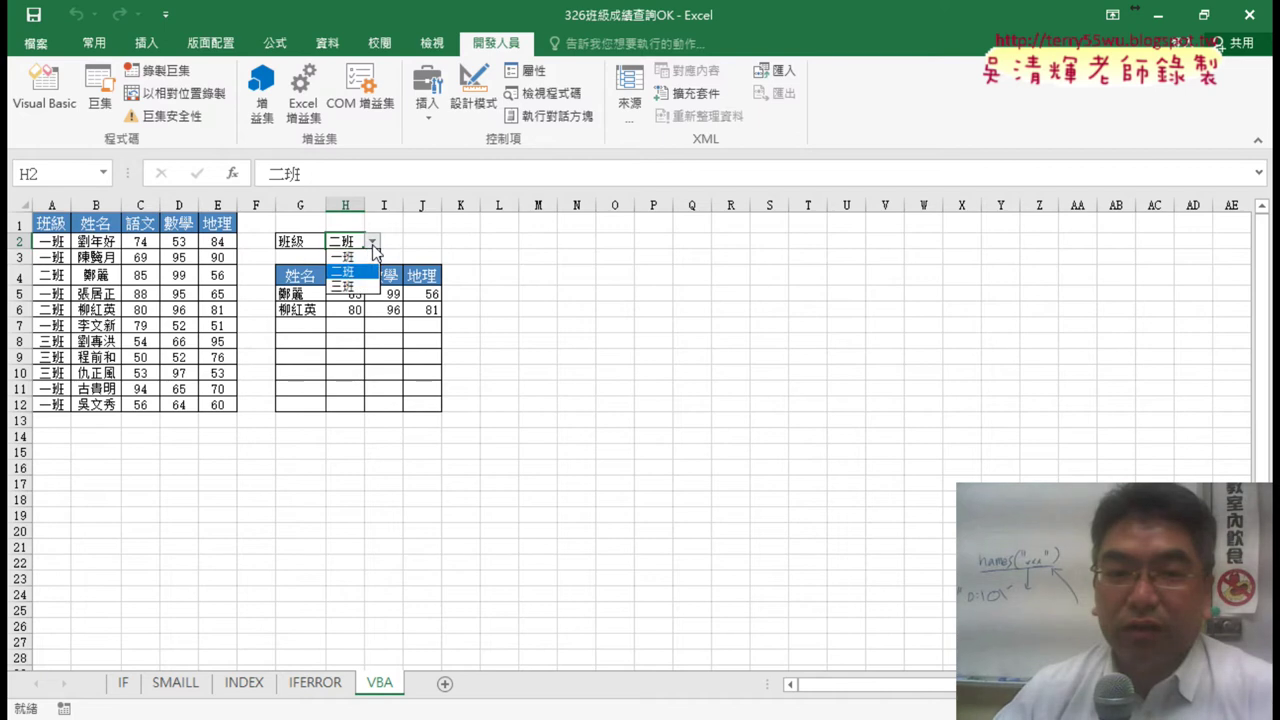
{"action": "left_click", "coordinate": [362, 286]}
{"action": "left_click", "coordinate": [372, 242]}
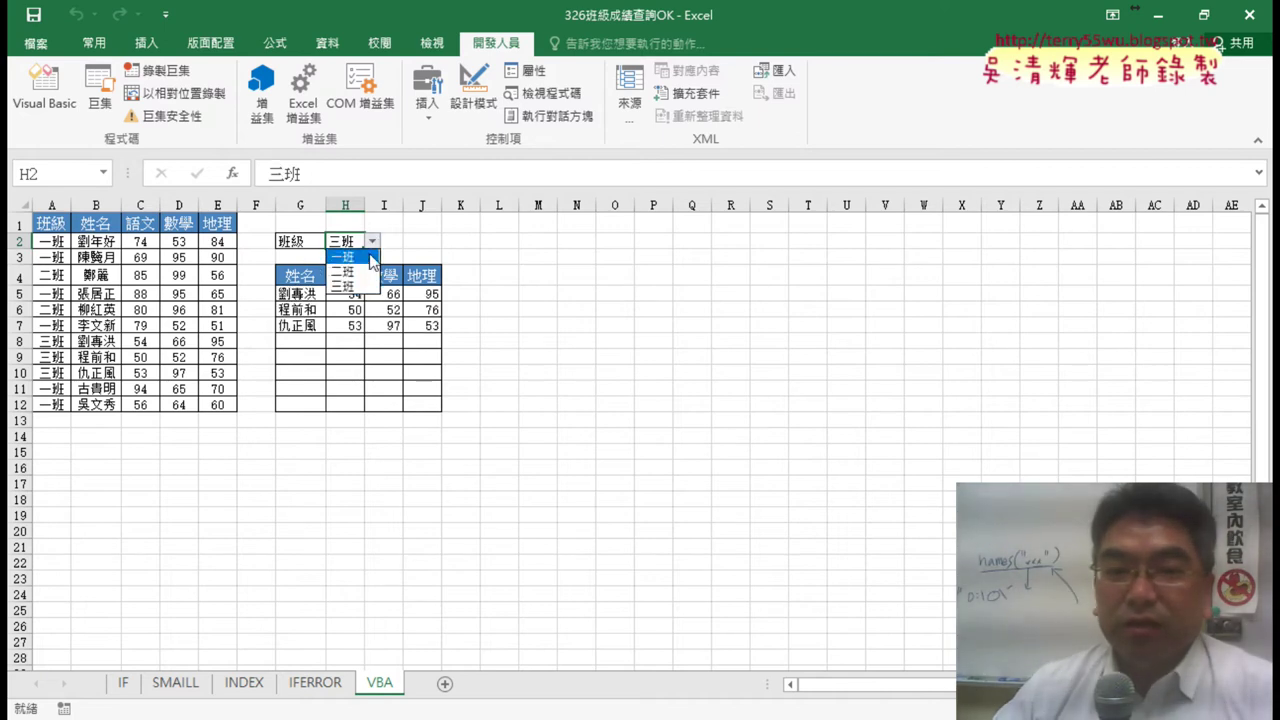
{"action": "left_click", "coordinate": [350, 255]}
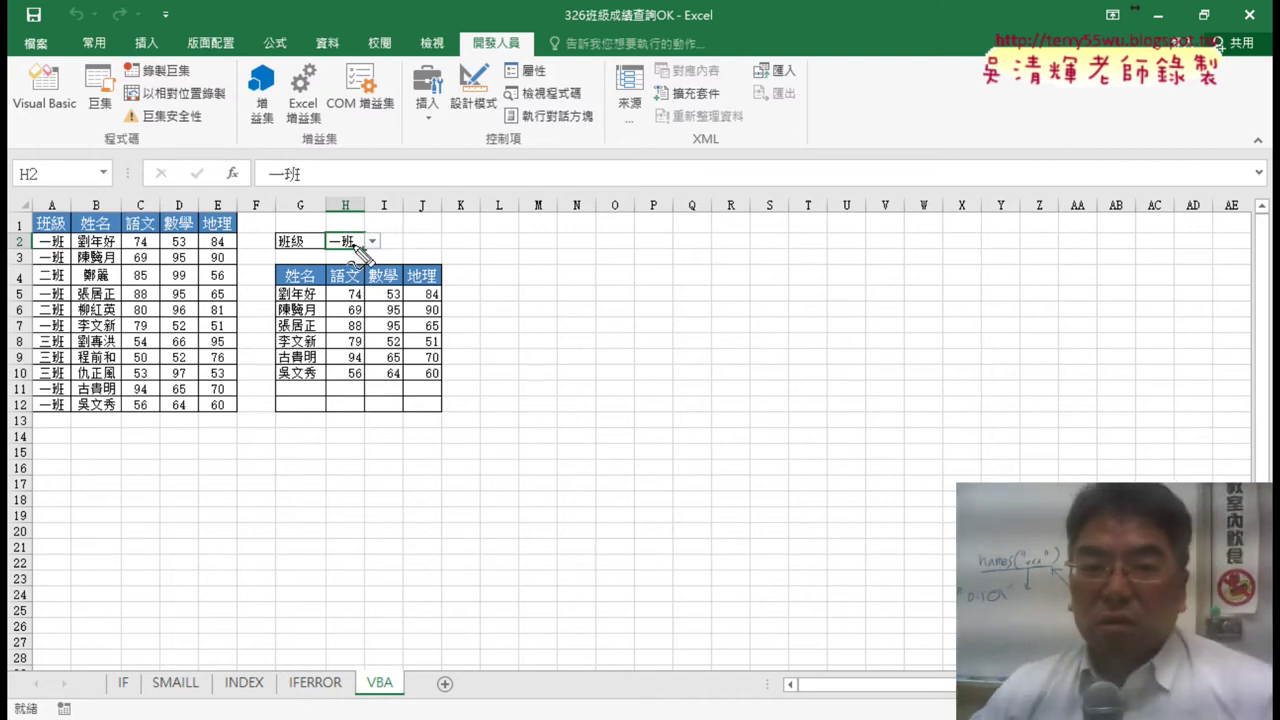
{"action": "mouse_move", "coordinate": [326, 250]}
{"action": "left_mouse_down"}
{"action": "mouse_move", "coordinate": [385, 238]}
{"action": "mouse_move", "coordinate": [330, 253]}
{"action": "left_mouse_up"}
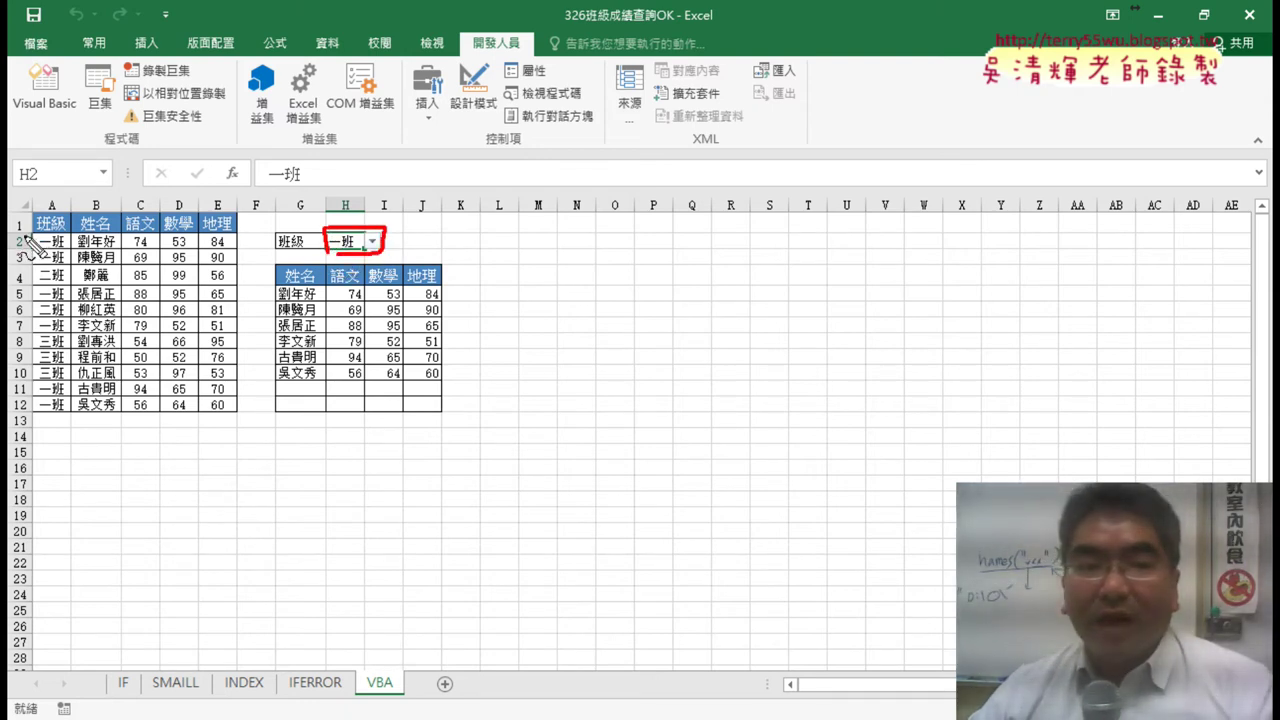
{"action": "left_click_drag", "start_coordinate": [30, 243], "coordinate": [32, 258]}
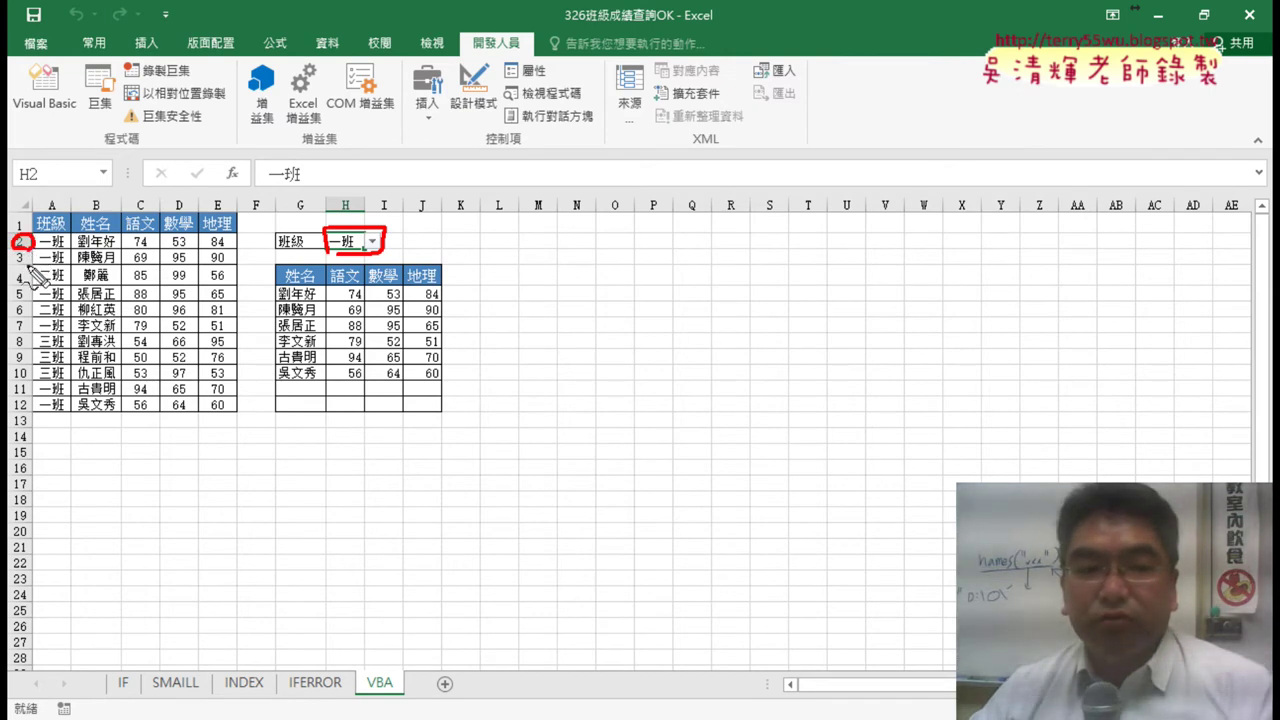
{"action": "mouse_move", "coordinate": [30, 420]}
{"action": "left_mouse_down"}
{"action": "mouse_move", "coordinate": [12, 398]}
{"action": "mouse_move", "coordinate": [30, 426]}
{"action": "left_mouse_up"}
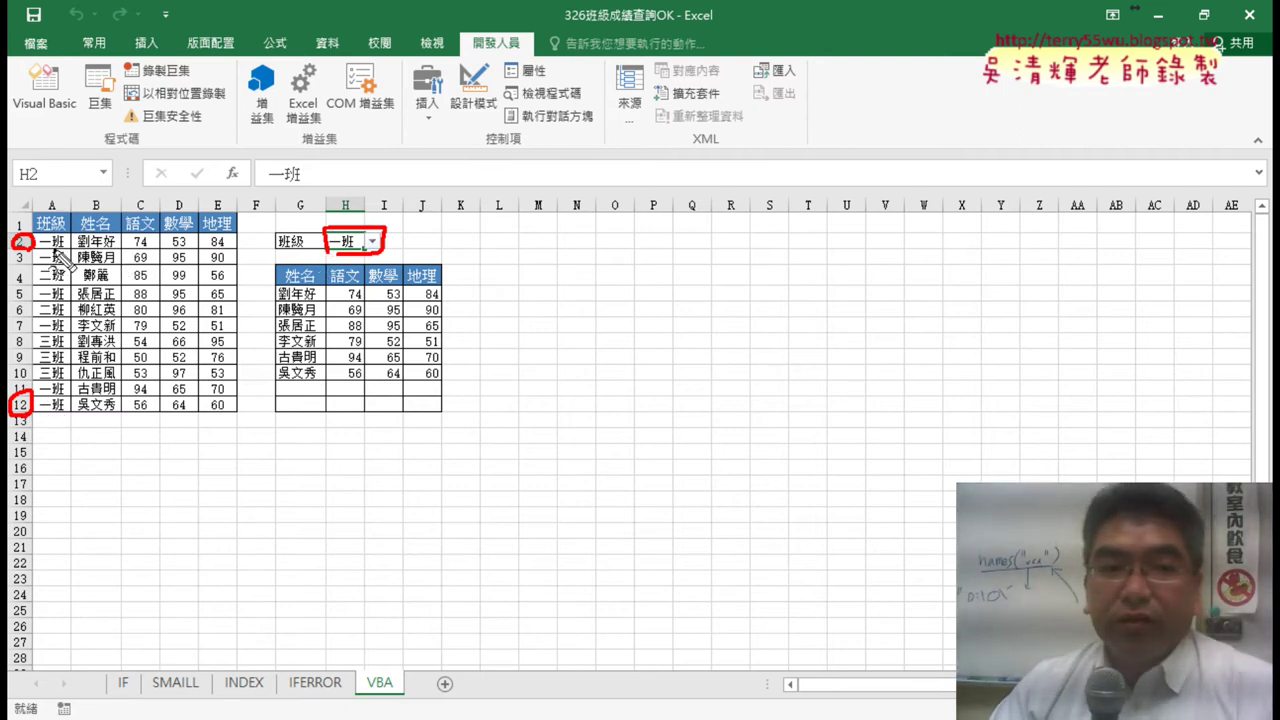
{"action": "left_click_drag", "start_coordinate": [46, 197], "coordinate": [55, 214]}
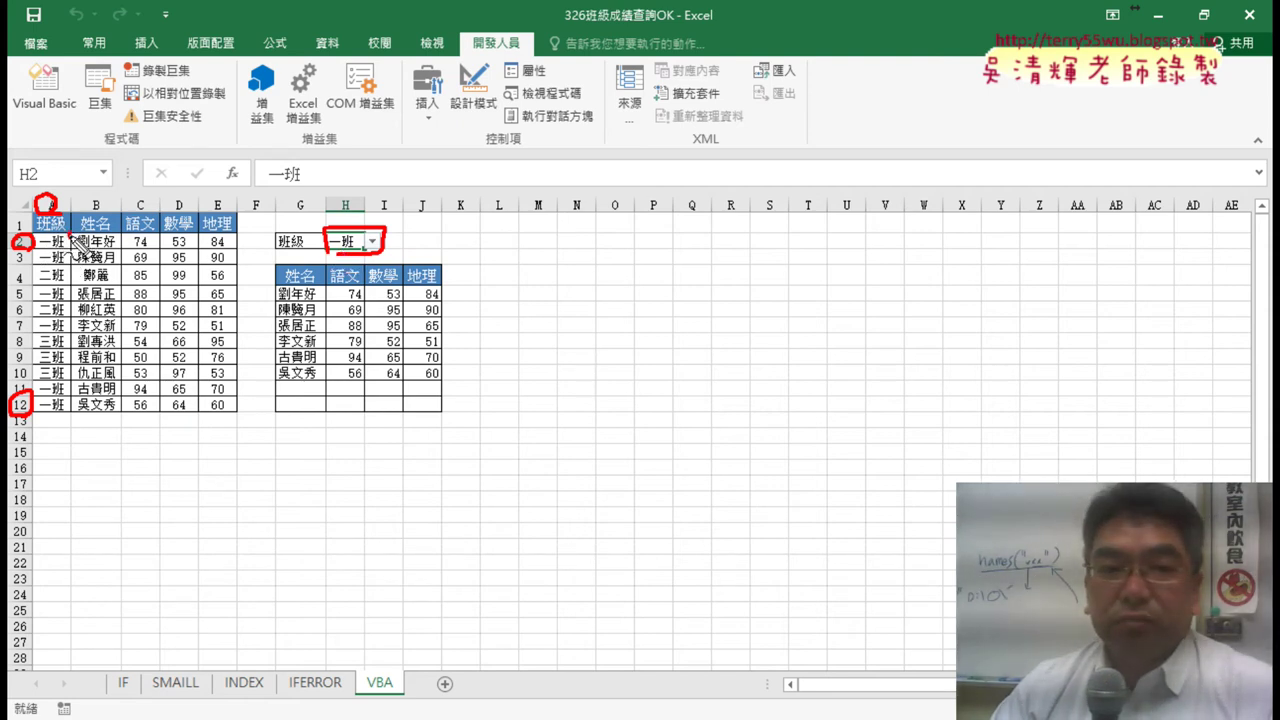
{"action": "left_click_drag", "start_coordinate": [80, 233], "coordinate": [80, 254]}
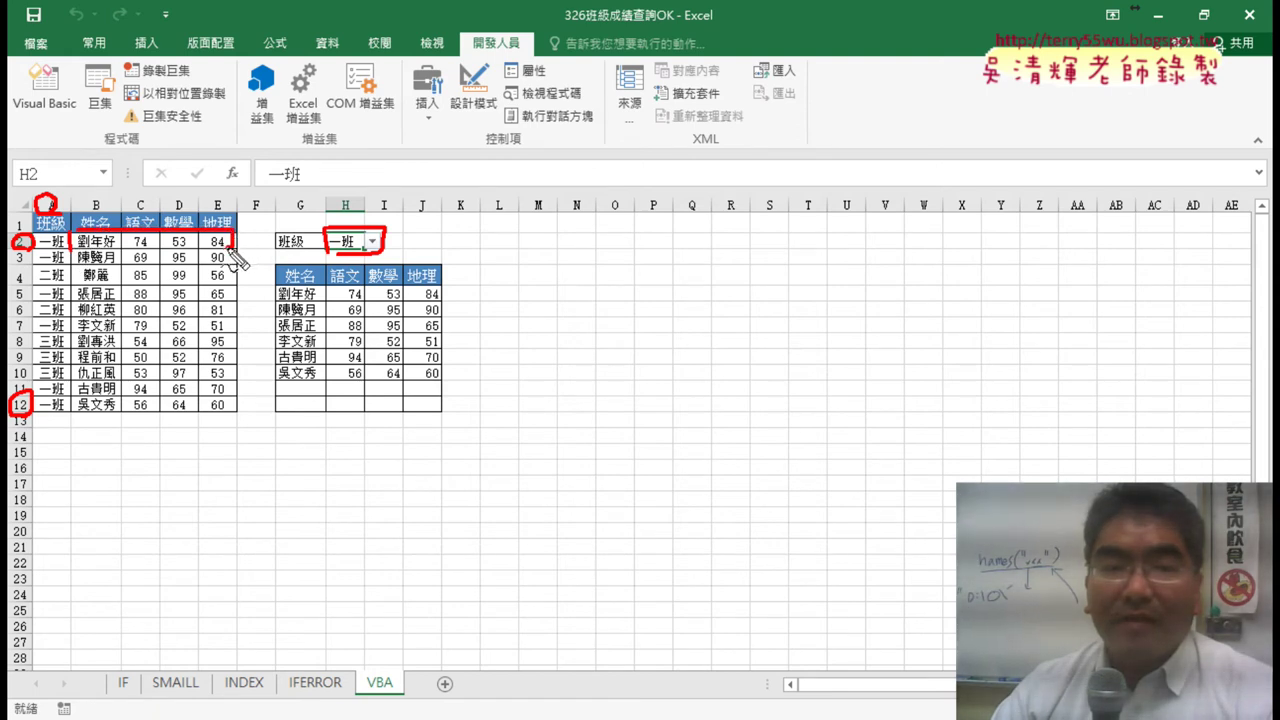
{"action": "left_click_drag", "start_coordinate": [280, 288], "coordinate": [279, 303]}
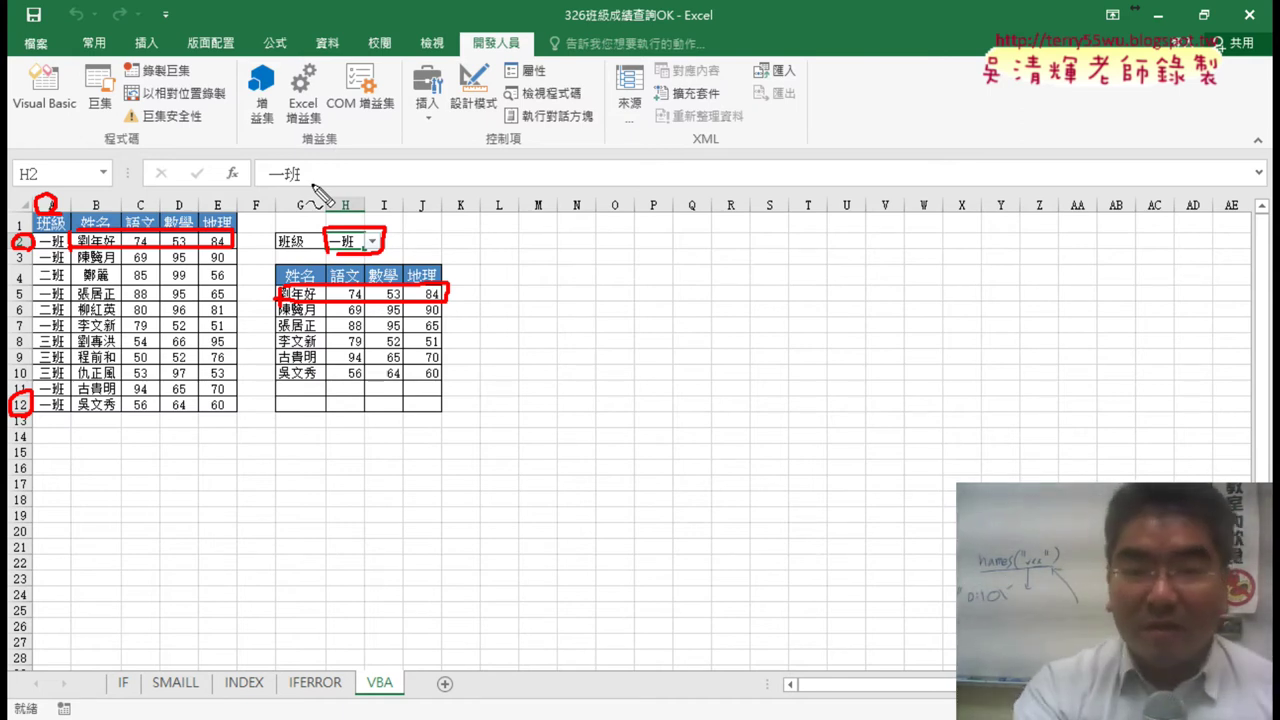
{"action": "key", "text": "Escape"}
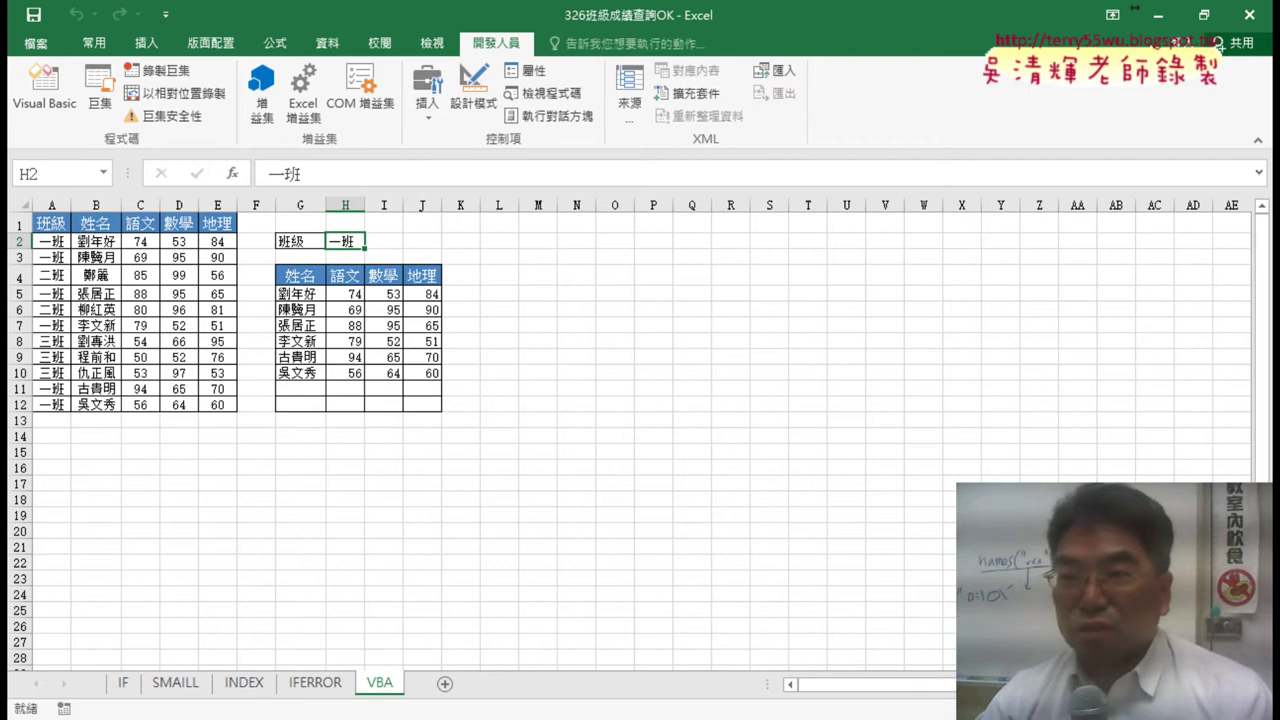
{"action": "left_click", "coordinate": [1240, 15]}
- Save the workbook changes, rename Sheet1 to VBA, and show the Developer (開發人員) ribbon
{"action": "left_click", "coordinate": [549, 409]}
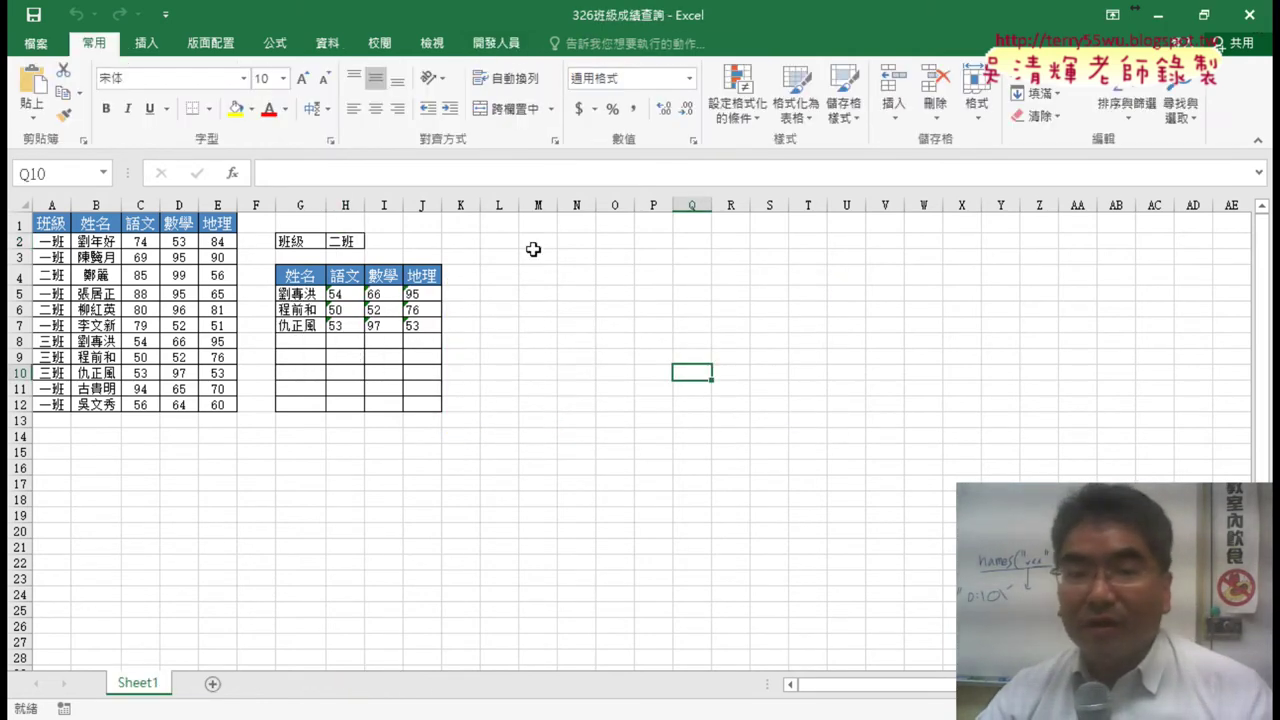
{"action": "left_click", "coordinate": [343, 241]}
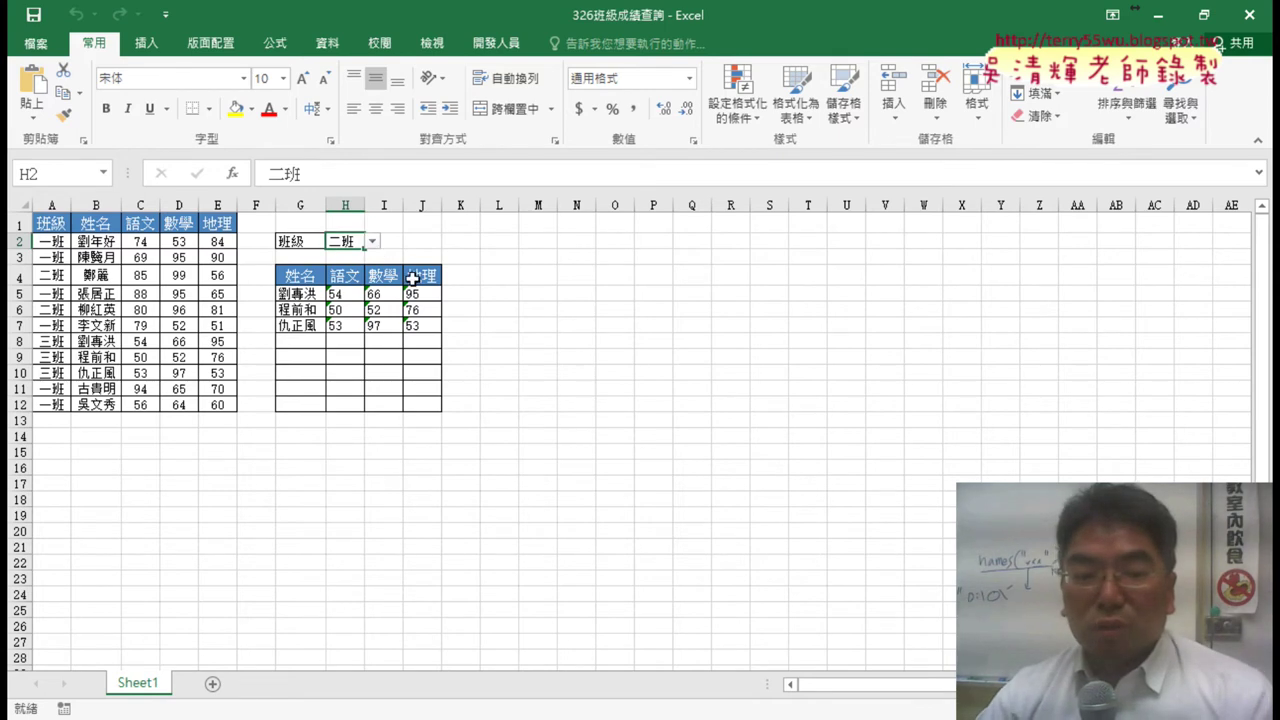
{"action": "double_click", "coordinate": [140, 682]}
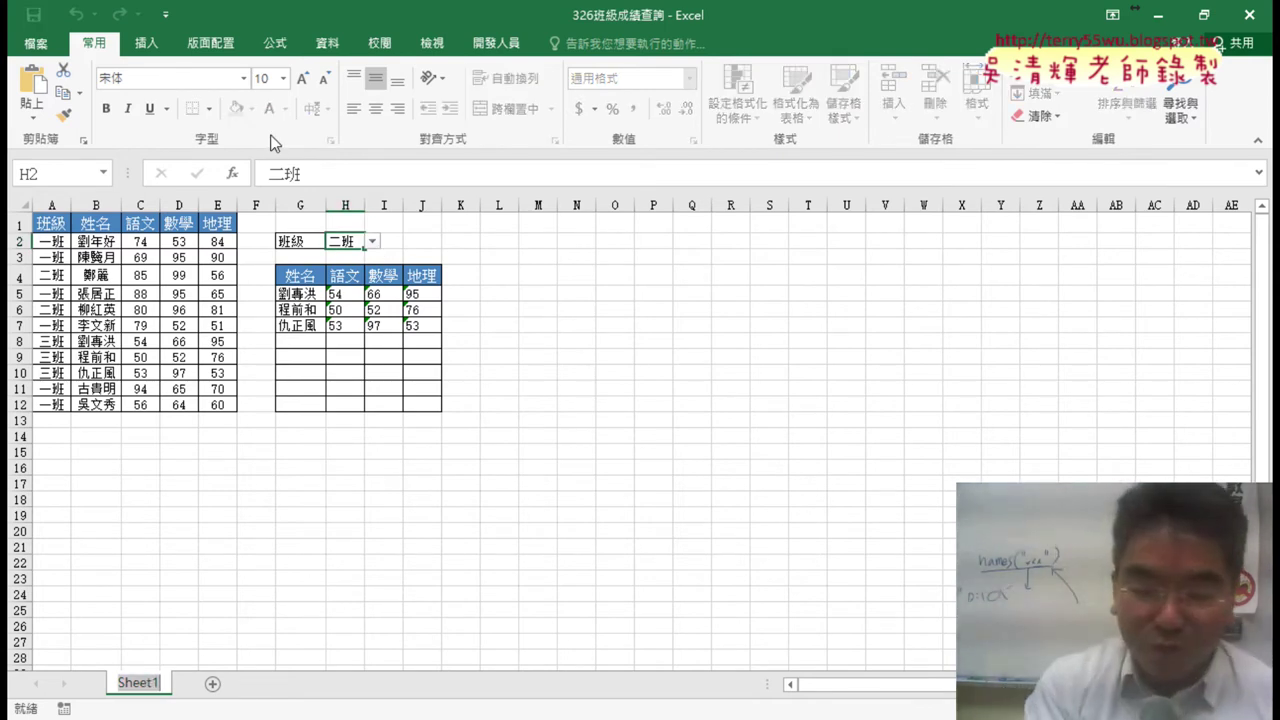
{"action": "type", "text": "VBA"}
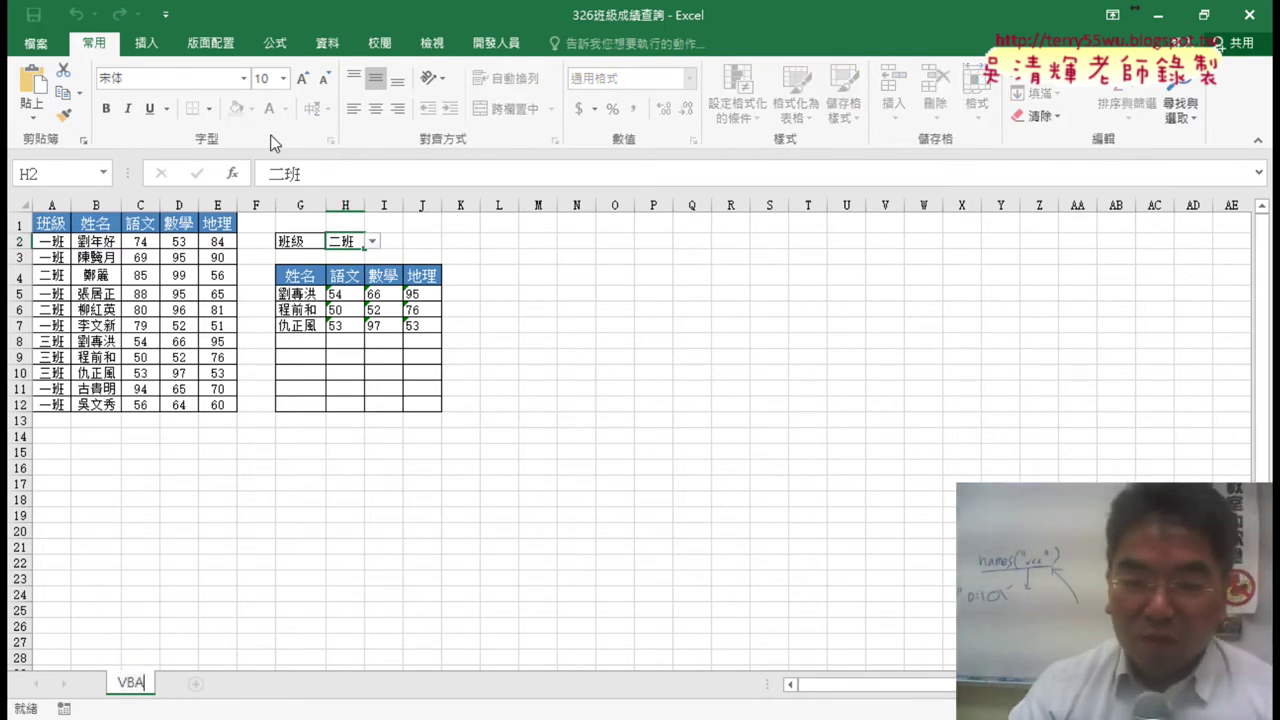
{"action": "key", "text": "Return"}
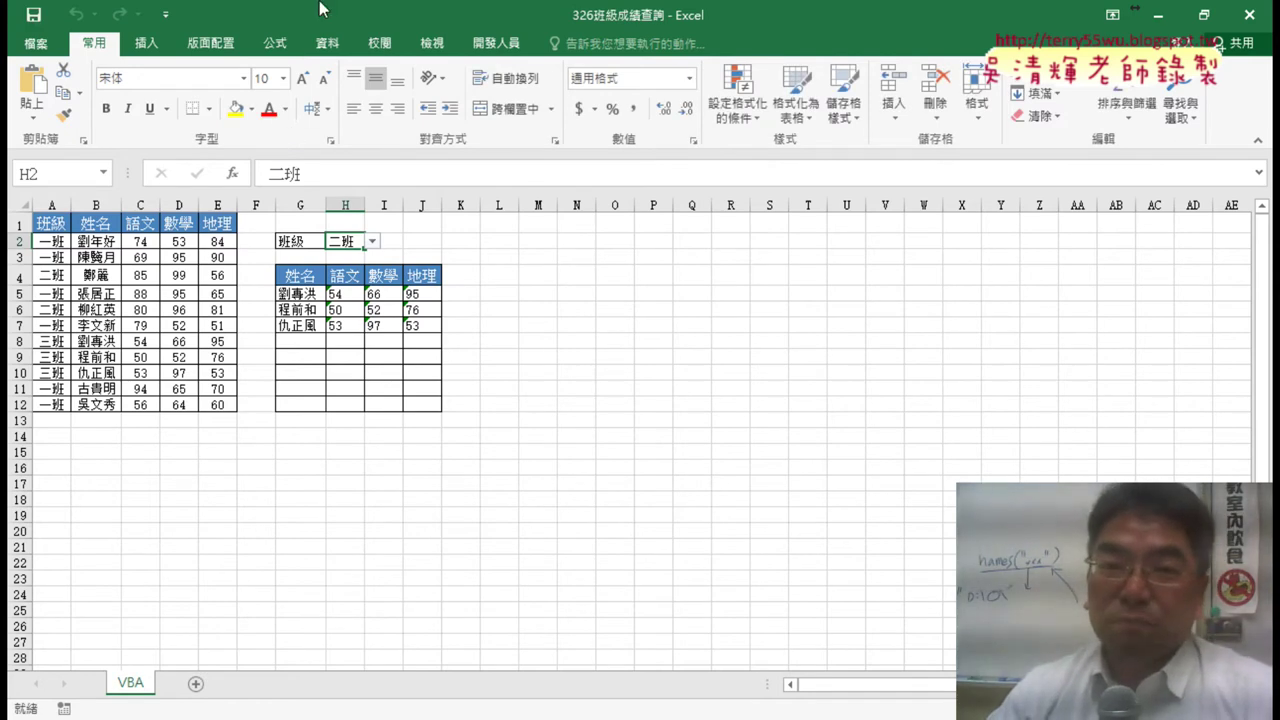
{"action": "left_click", "coordinate": [497, 43]}
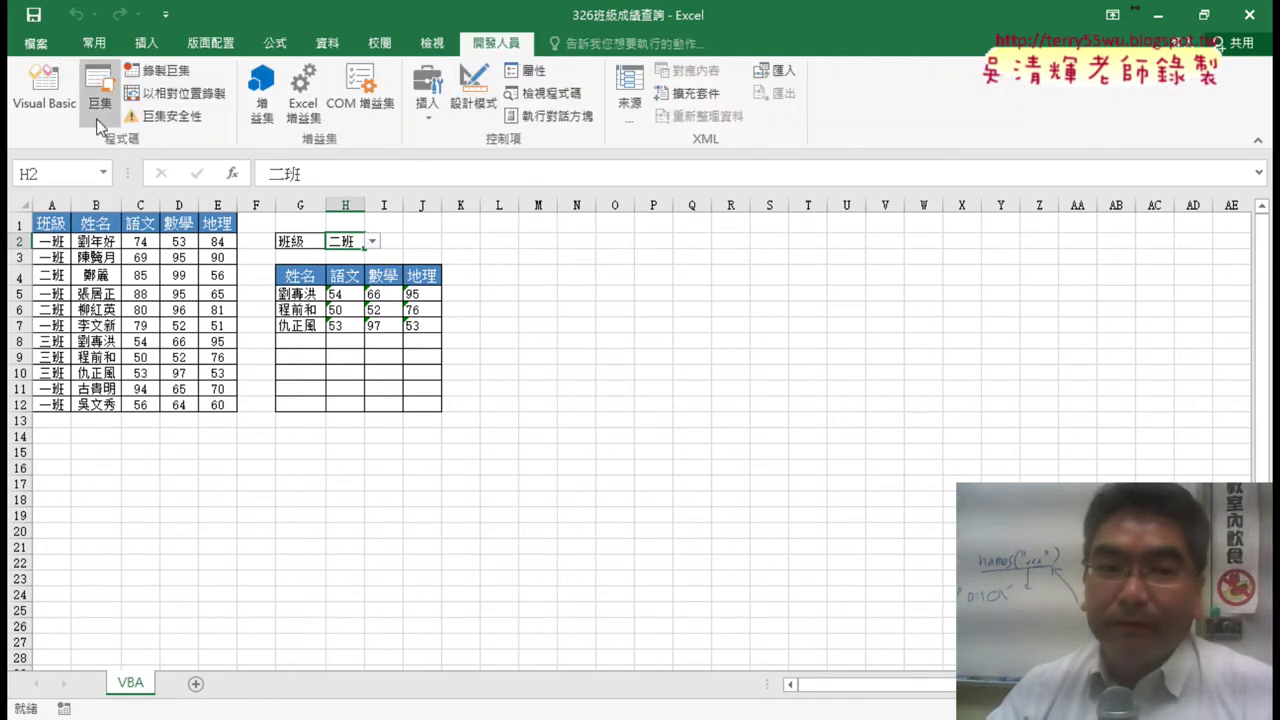
- In the Visual Basic editor, insert a new module, Module1, into the ThisWorkbook project
{"action": "left_click", "coordinate": [60, 108]}
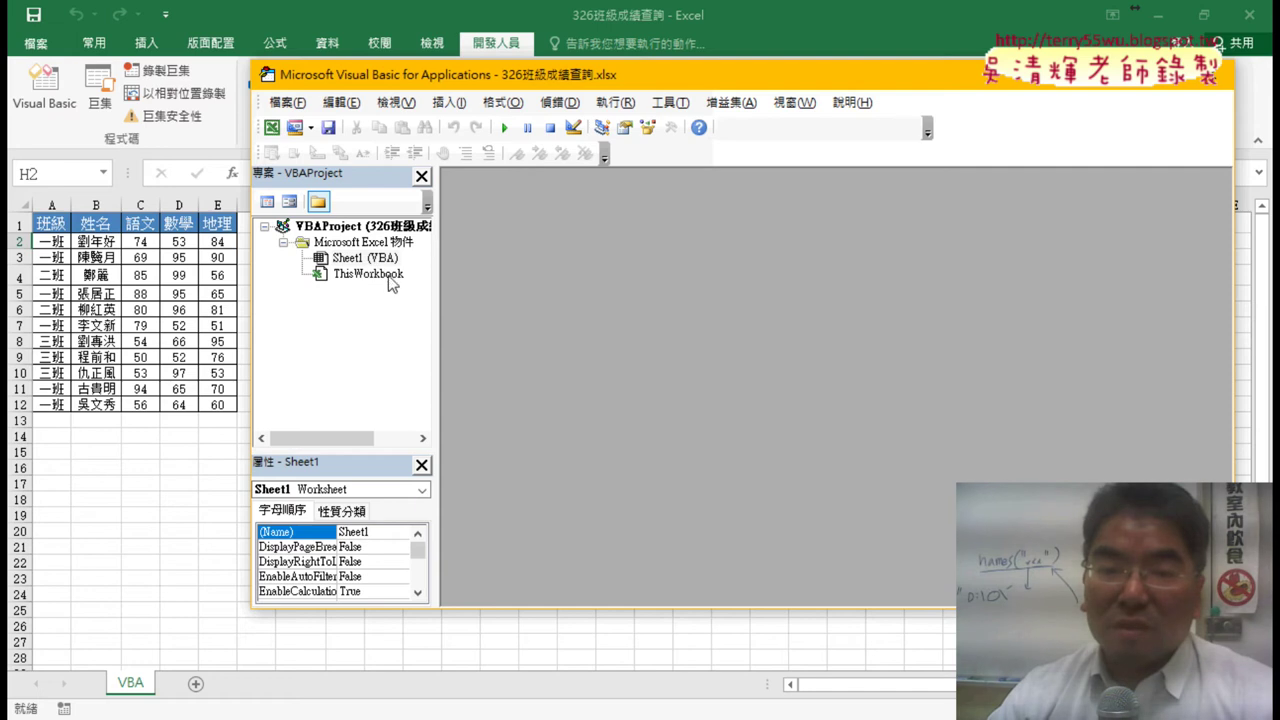
{"action": "right_click", "coordinate": [360, 274]}
{"action": "mouse_move", "coordinate": [450, 355]}
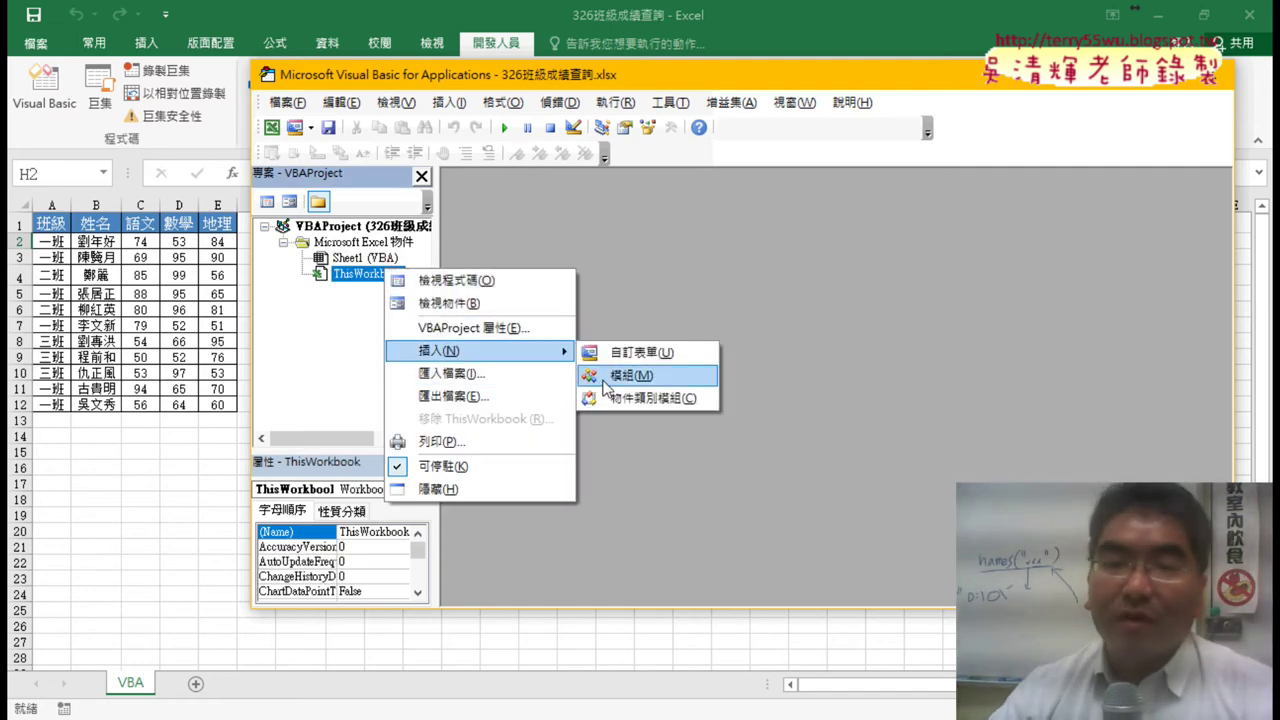
{"action": "left_click", "coordinate": [606, 378]}
- Add a new procedure to Module1 and enter 查詢 as its name
{"action": "left_click", "coordinate": [468, 102]}
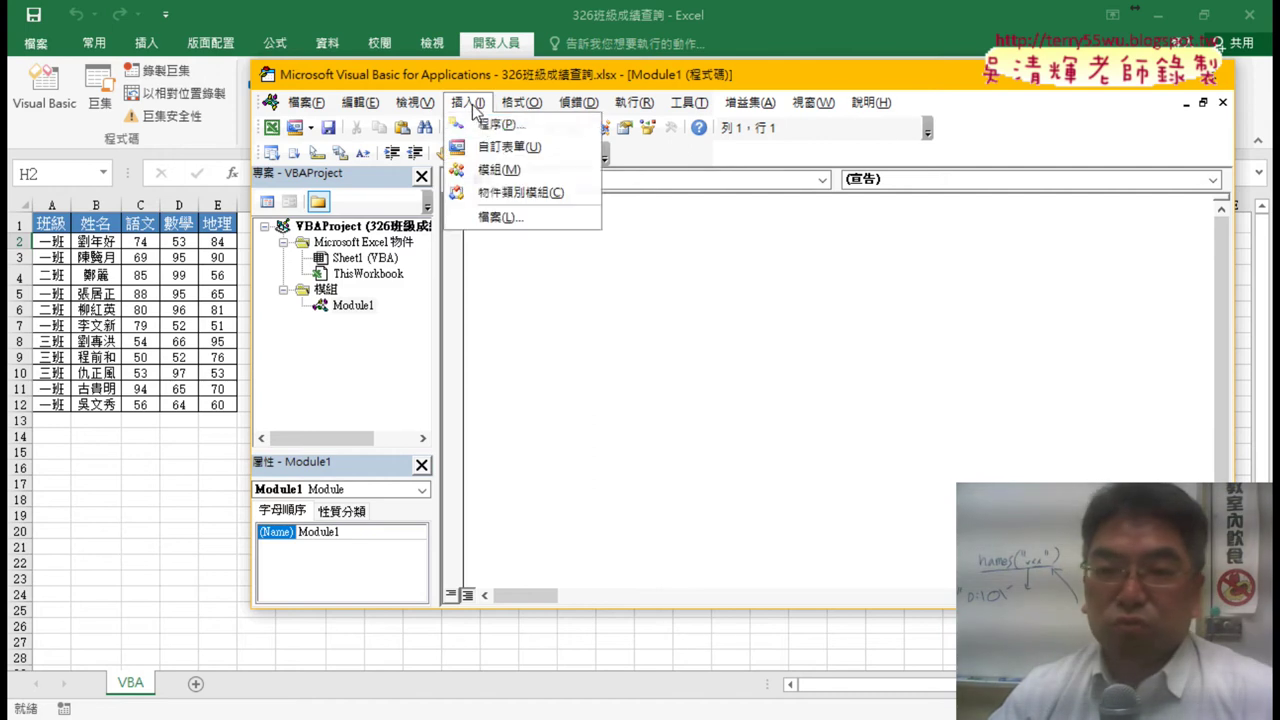
{"action": "left_click", "coordinate": [483, 126]}
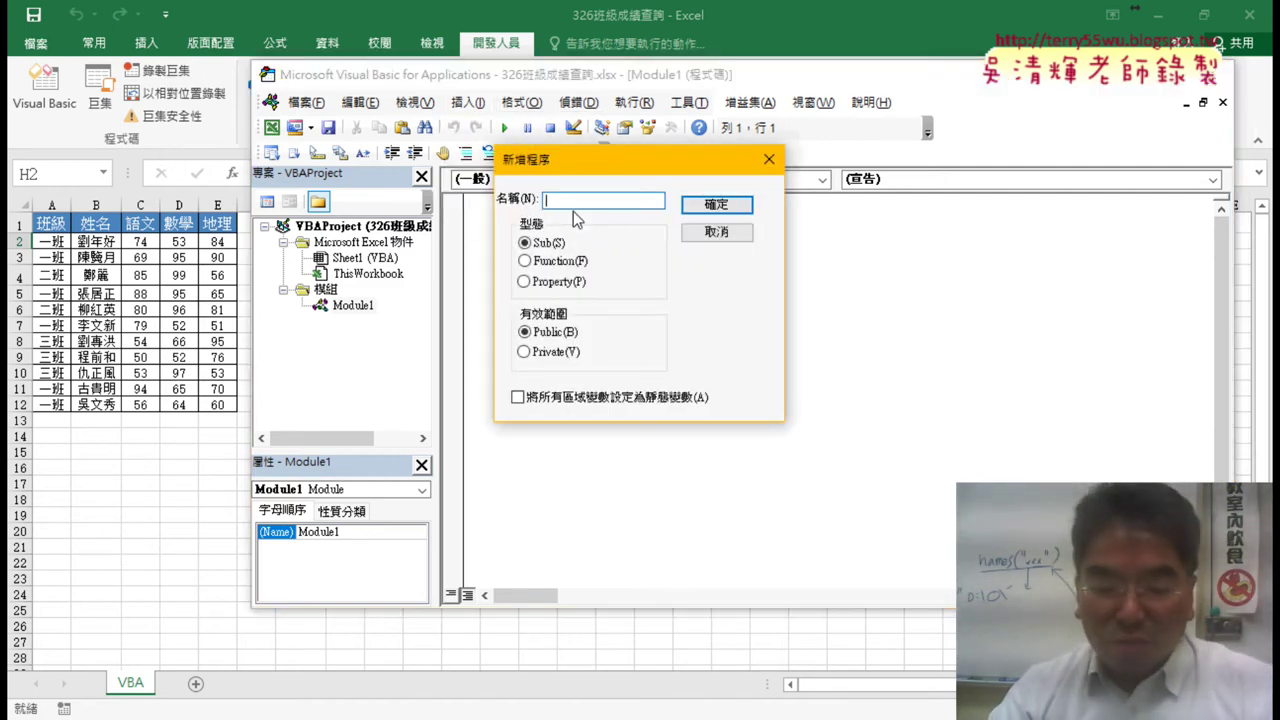
{"action": "type", "text": "b8"}
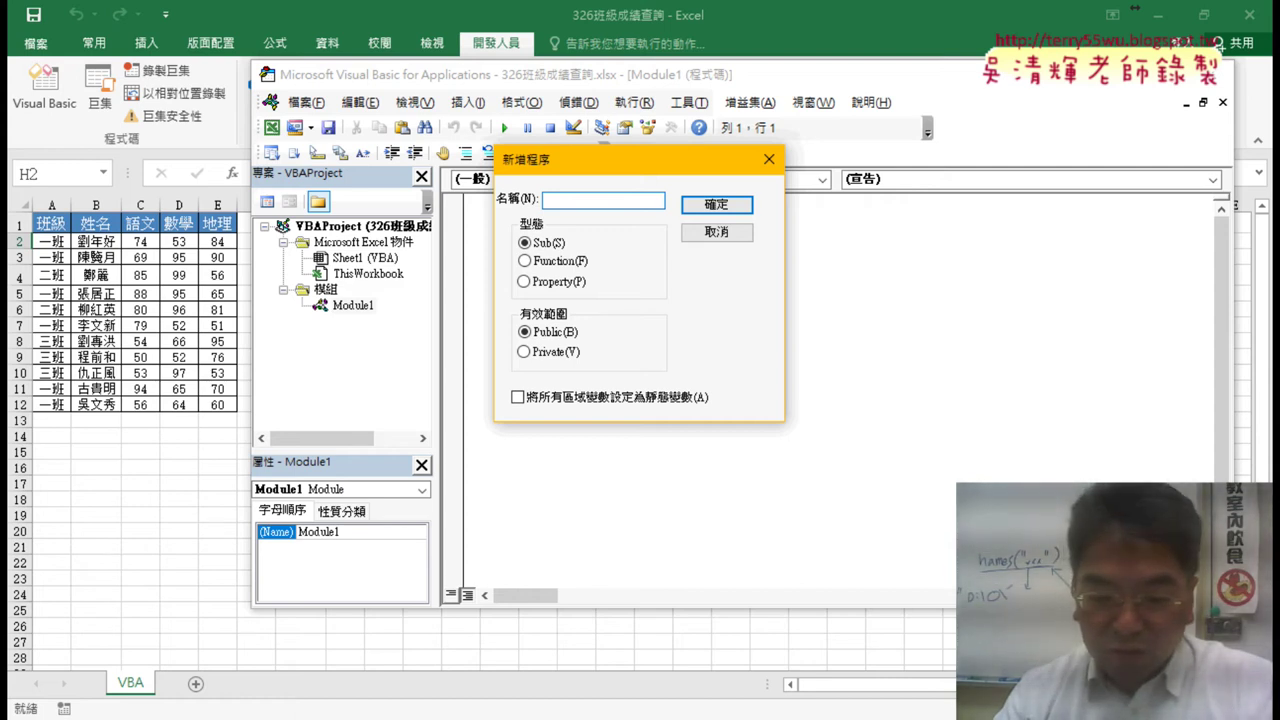
{"action": "type", "text": "查詢"}
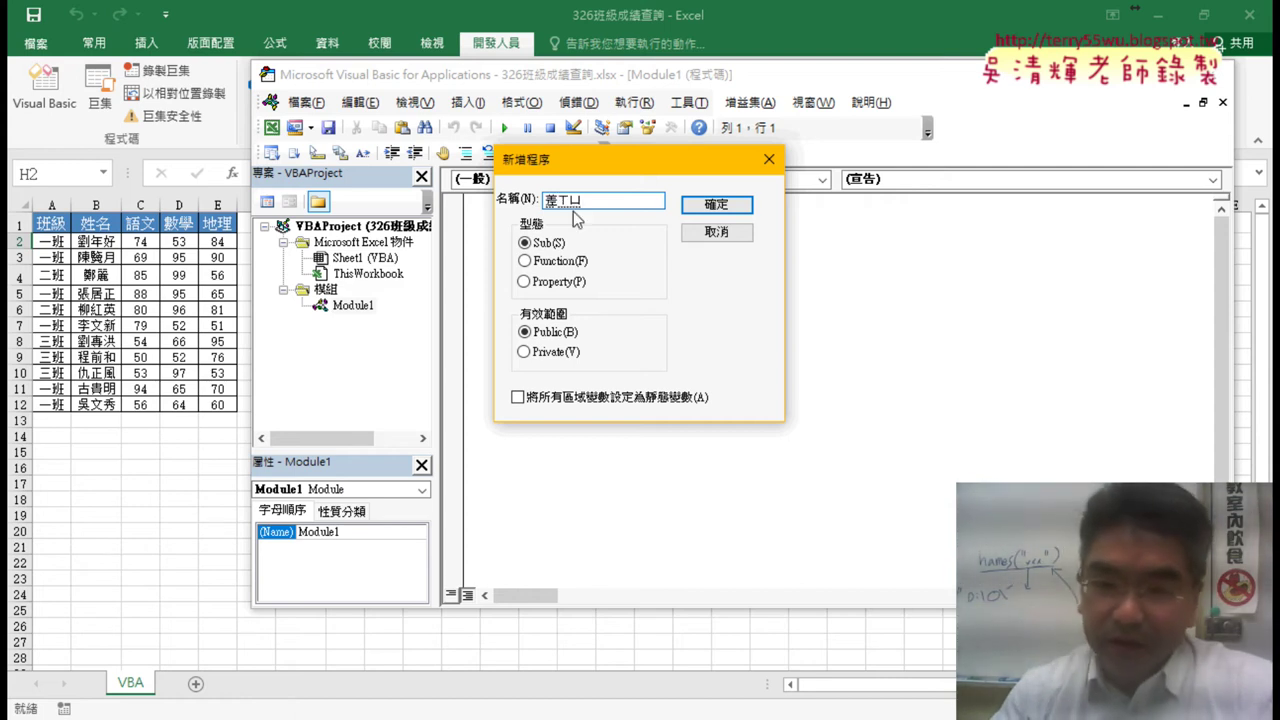
{"action": "key", "text": "BackSpace"}
{"action": "type", "text": "ㄒㄩㄣ"}
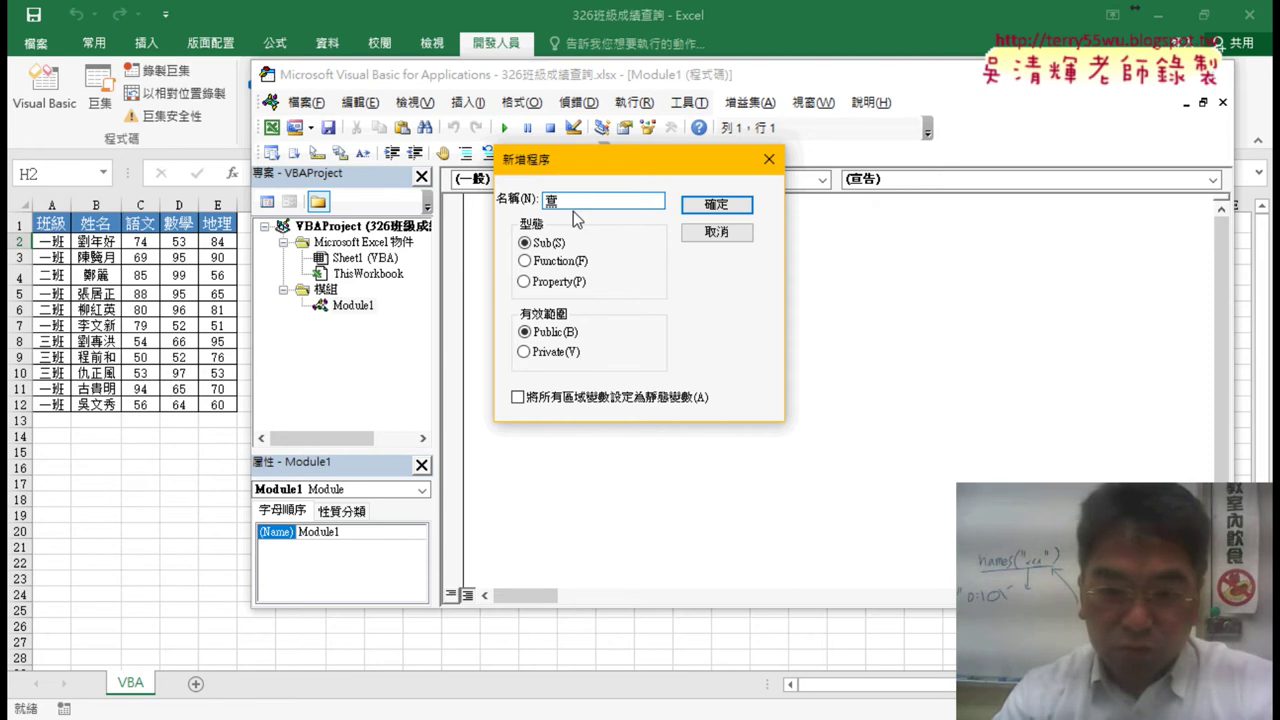
{"action": "type", "text": "4"}
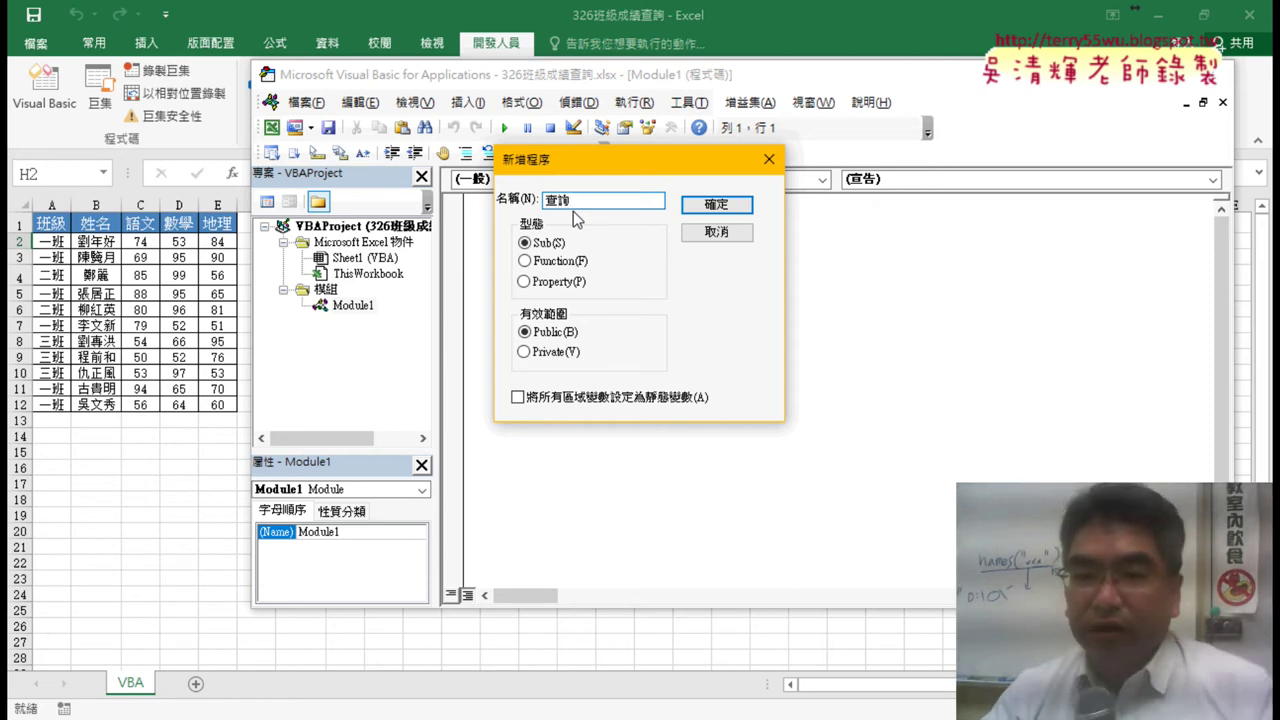
- Confirm the public Sub 查詢 and open the 326班級成績查詢.docx notes from Google Drive
{"action": "left_click", "coordinate": [703, 203]}
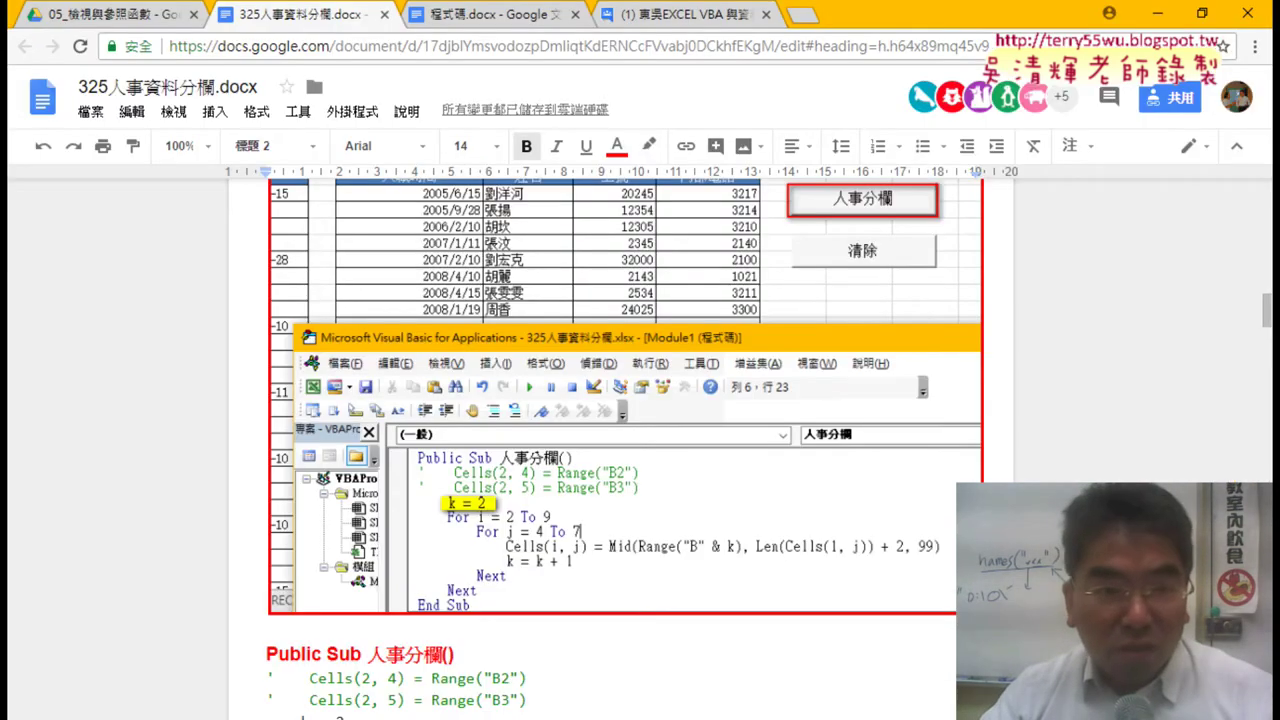
{"action": "left_click", "coordinate": [148, 18]}
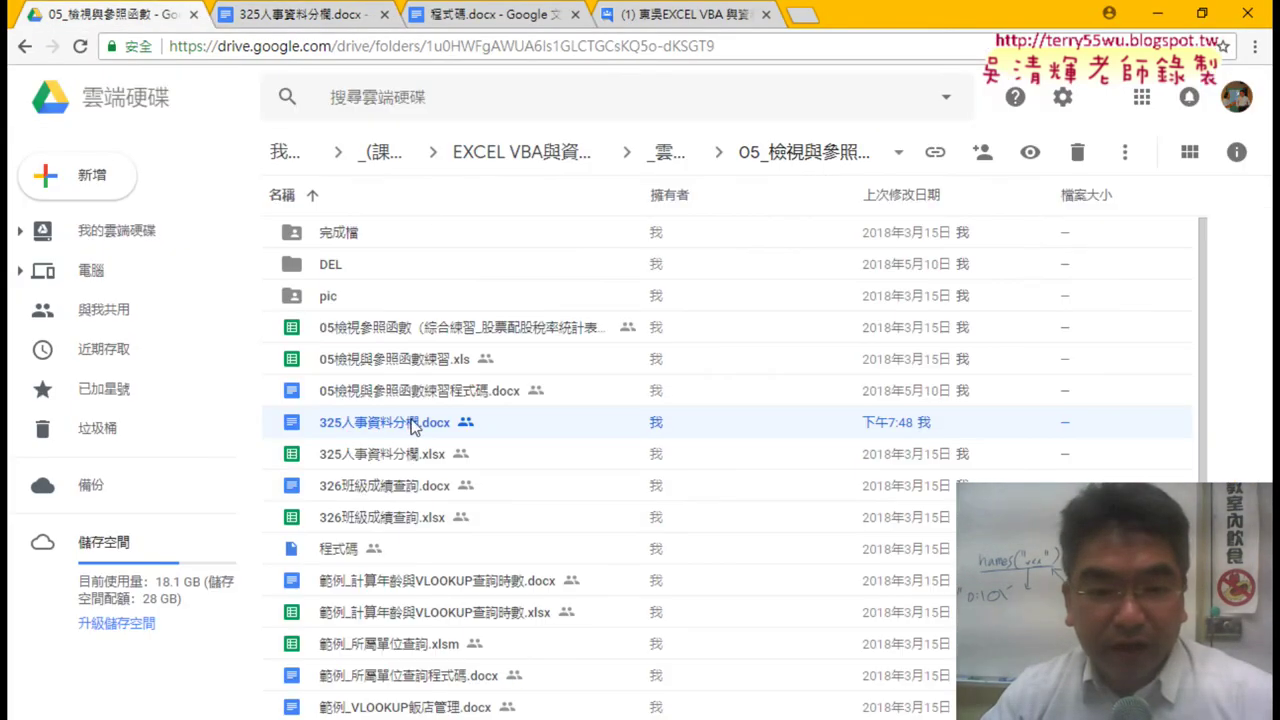
{"action": "double_click", "coordinate": [393, 488]}
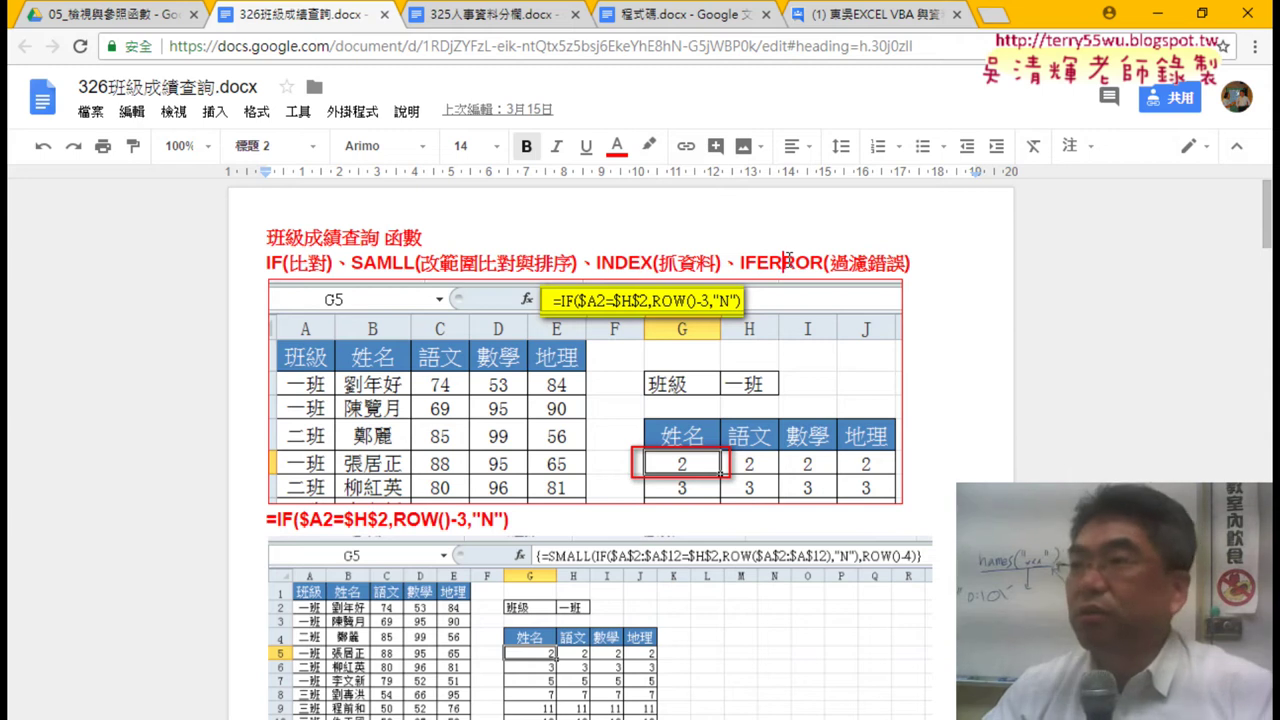
- Scroll the notes to the VBA listing, select the procedure name 班級, and minimize Chrome
{"action": "scroll", "coordinate": [624, 283], "scroll_direction": "down", "scroll_amount": 3}
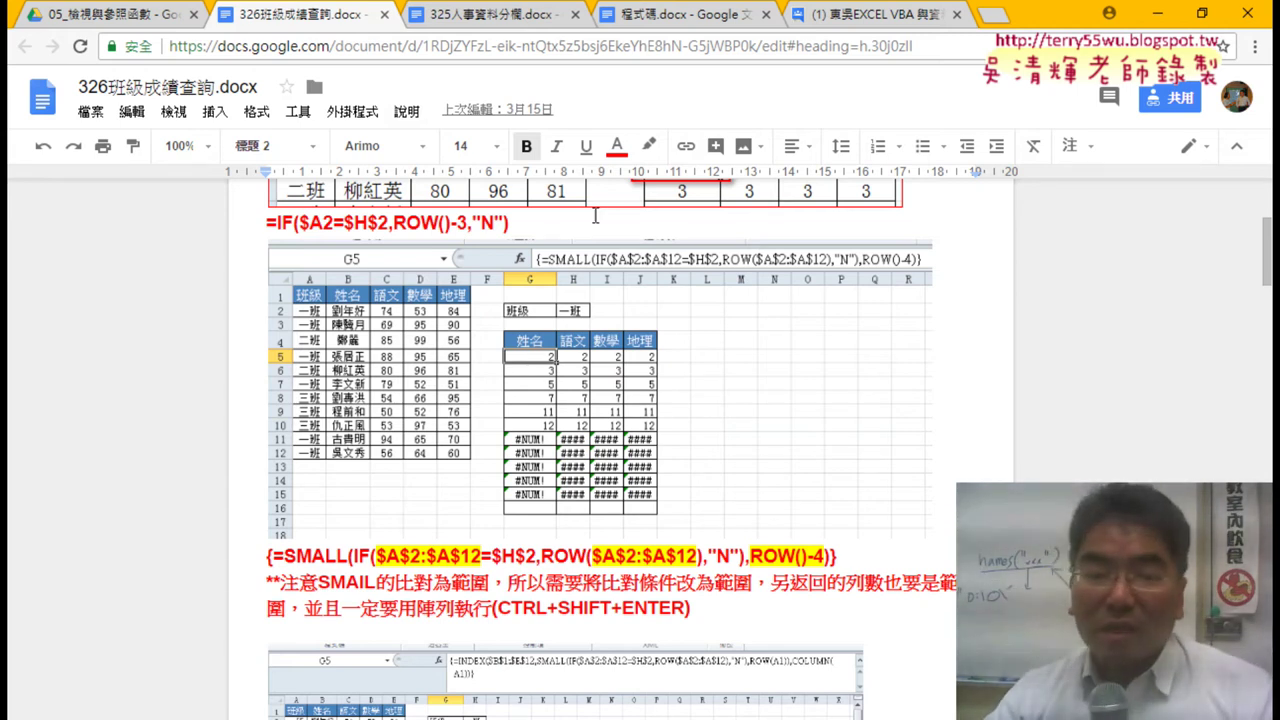
{"action": "scroll", "coordinate": [599, 208], "scroll_direction": "down", "scroll_amount": 4}
{"action": "scroll", "coordinate": [583, 272], "scroll_direction": "down", "scroll_amount": 3}
{"action": "scroll", "coordinate": [583, 272], "scroll_direction": "down", "scroll_amount": 4}
{"action": "scroll", "coordinate": [583, 272], "scroll_direction": "down", "scroll_amount": 2}
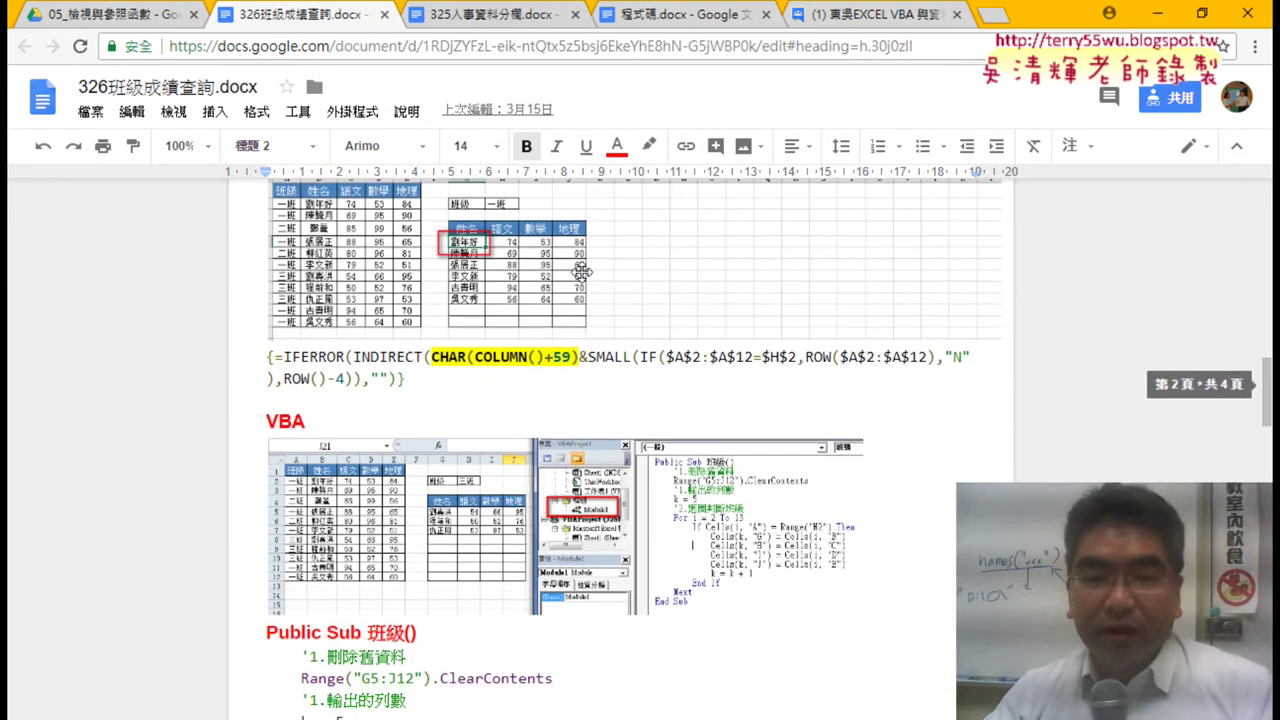
{"action": "scroll", "coordinate": [583, 272], "scroll_direction": "down", "scroll_amount": 2}
{"action": "mouse_move", "coordinate": [367, 334]}
{"action": "left_mouse_down"}
{"action": "mouse_move", "coordinate": [416, 336]}
{"action": "mouse_move", "coordinate": [367, 336]}
{"action": "left_mouse_up"}
{"action": "key", "text": "ctrl+c"}
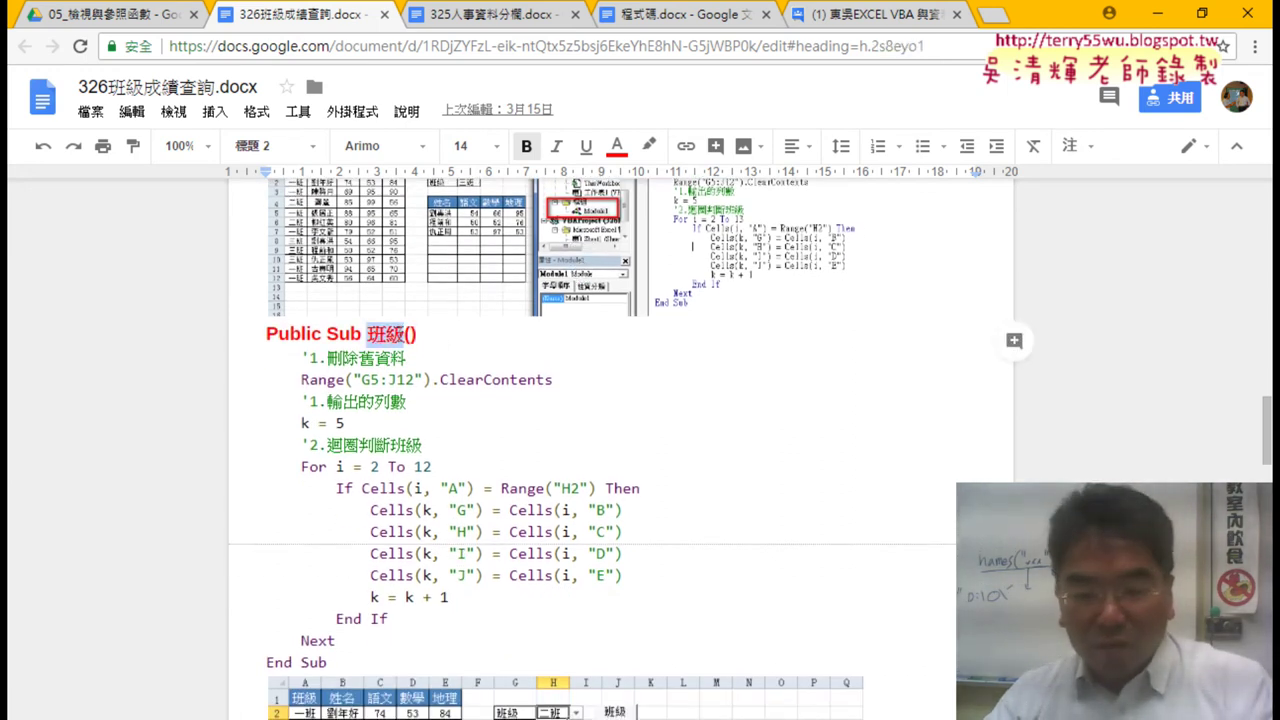
{"action": "left_click", "coordinate": [1157, 13]}
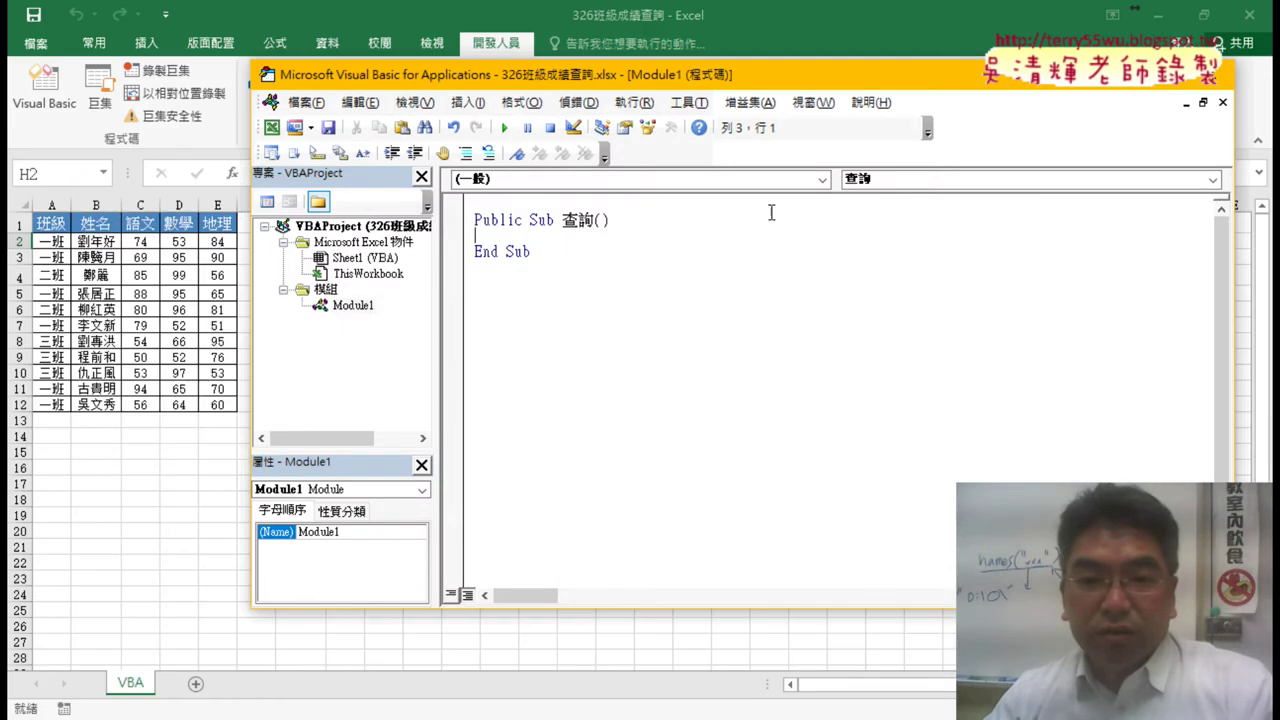
- Rename the procedure from 查詢 to 班級 and move the editor aside to reveal columns G–J
{"action": "double_click", "coordinate": [584, 220]}
{"action": "key", "text": "ctrl+v"}
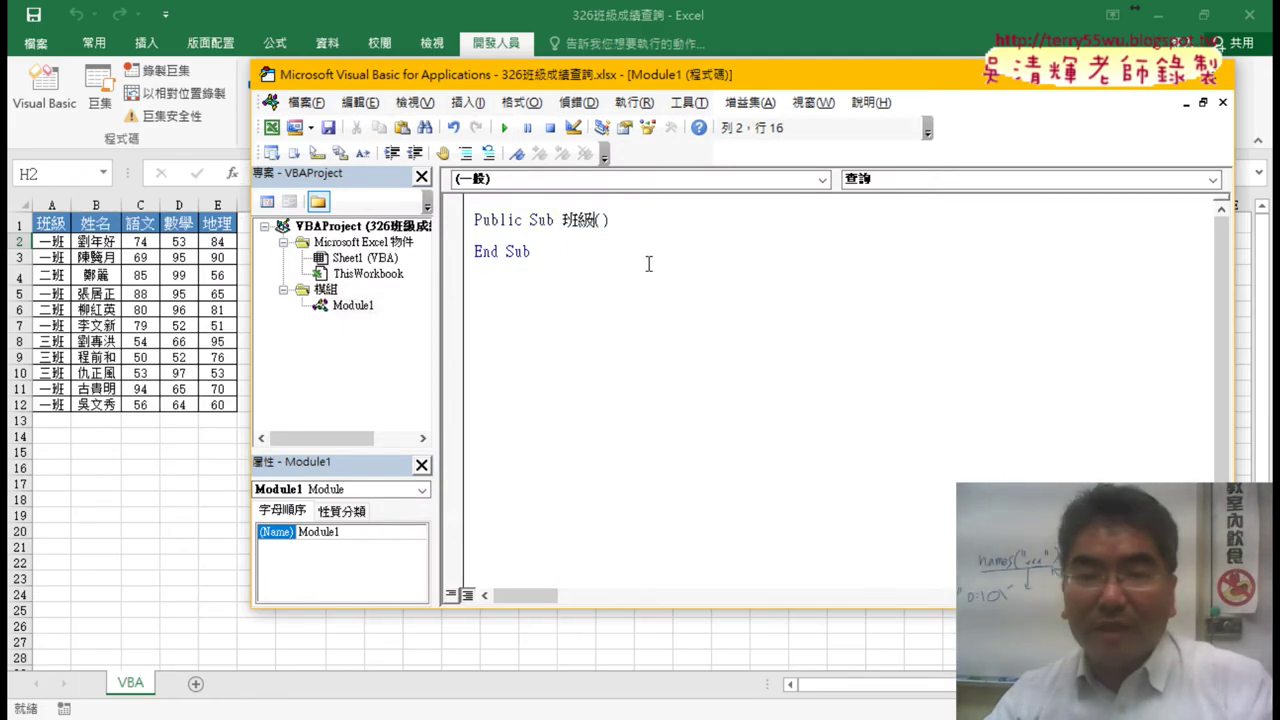
{"action": "left_click_drag", "start_coordinate": [655, 74], "coordinate": [883, 67]}
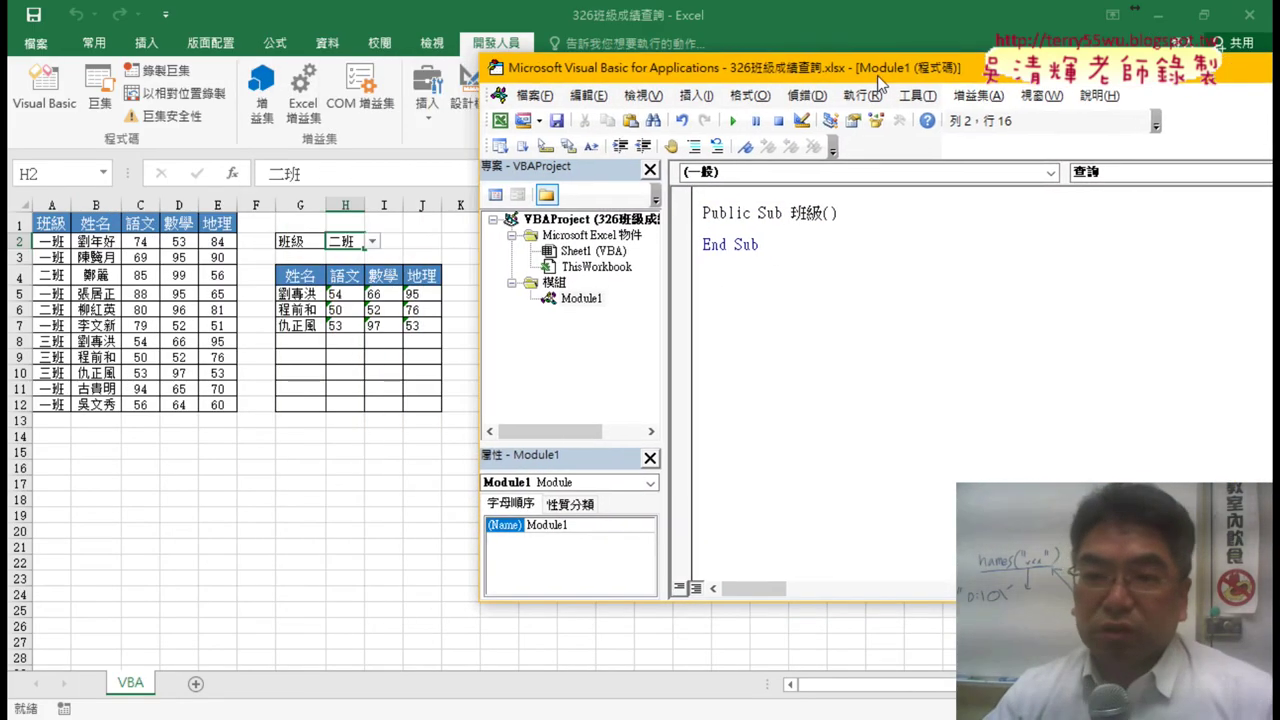
- Type an empty For i = 2 To 12 … Next loop inside Sub 班級
{"action": "left_click", "coordinate": [735, 228]}
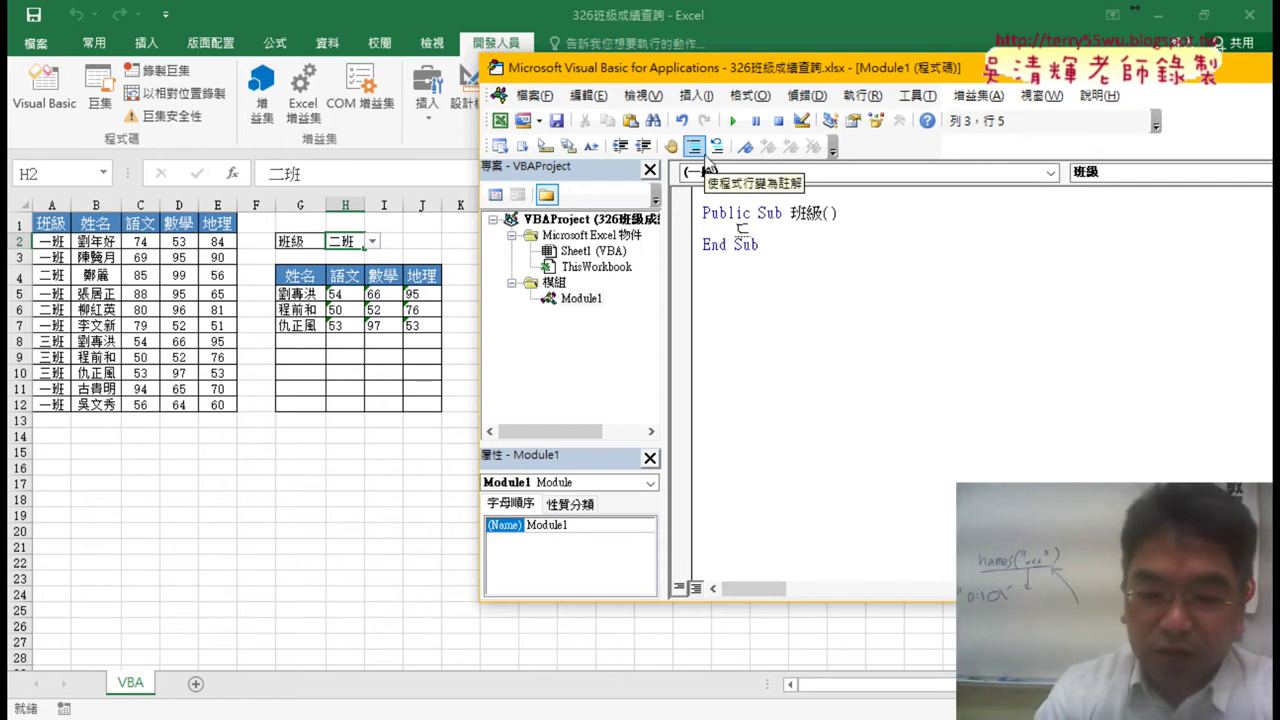
{"action": "type", "text": "o"}
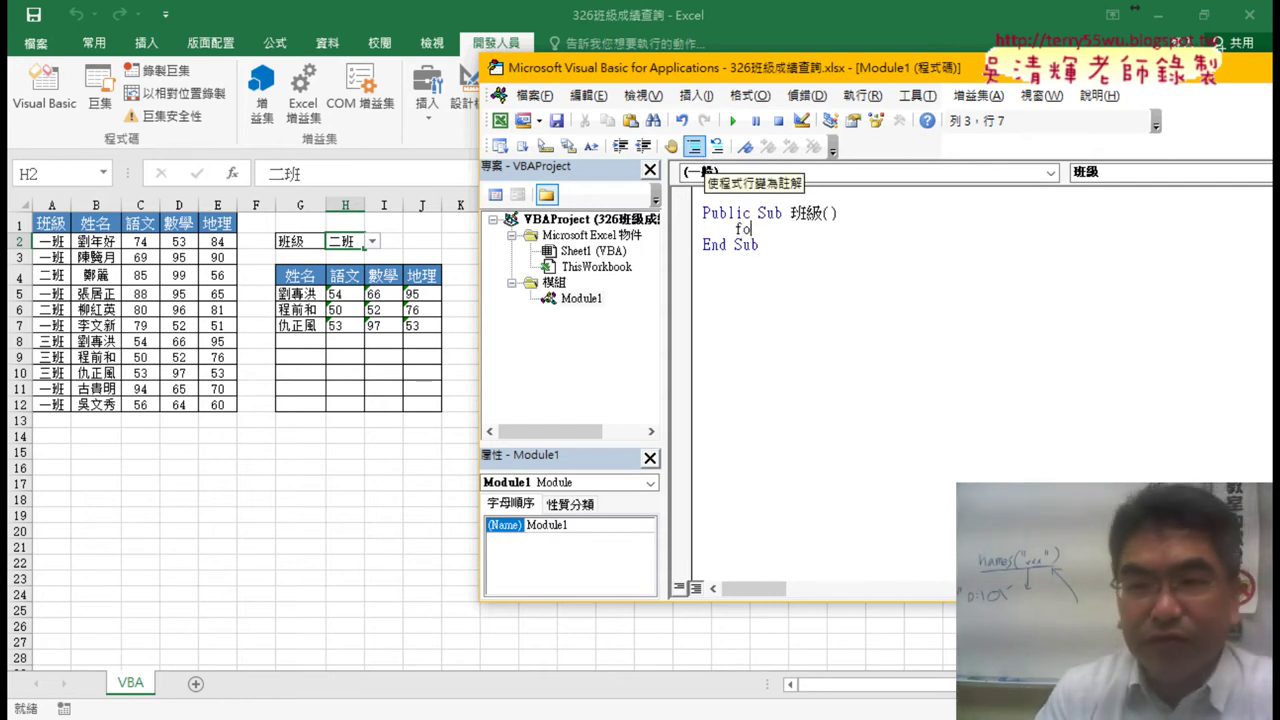
{"action": "type", "text": "r i=2 to"}
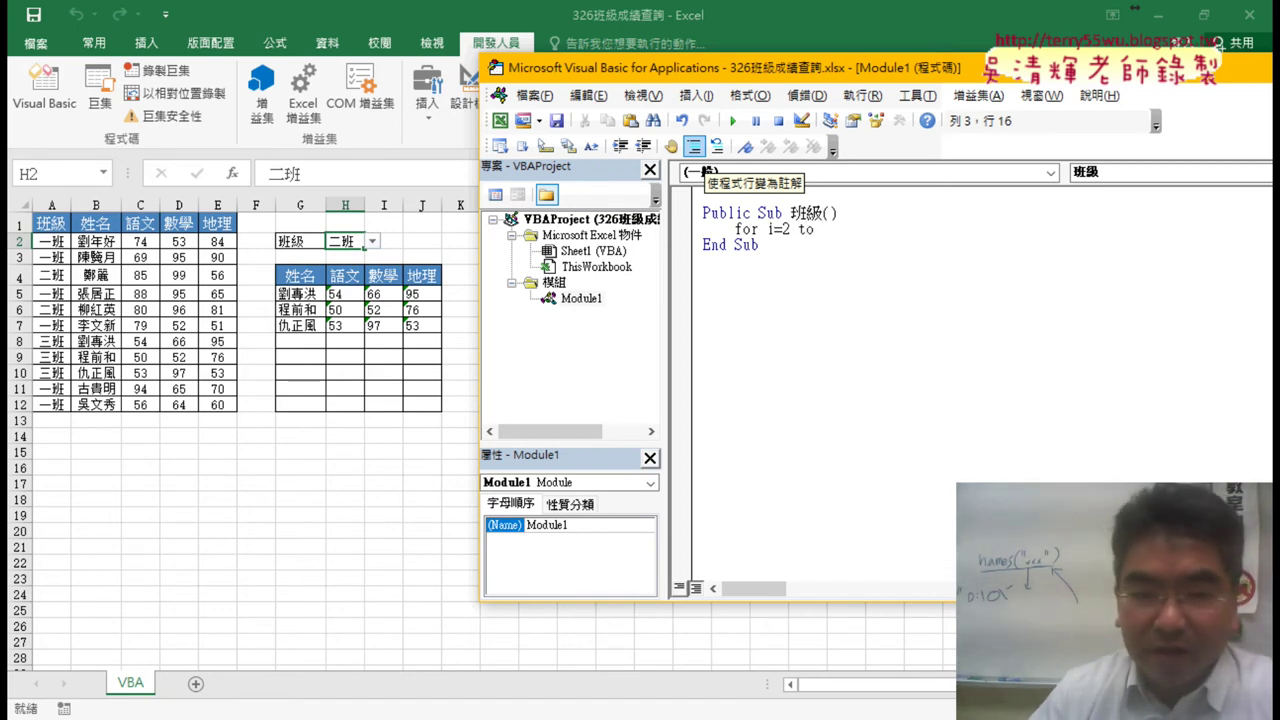
{"action": "type", "text": "2"}
{"action": "key", "text": "Return"}
{"action": "key", "text": "Return"}
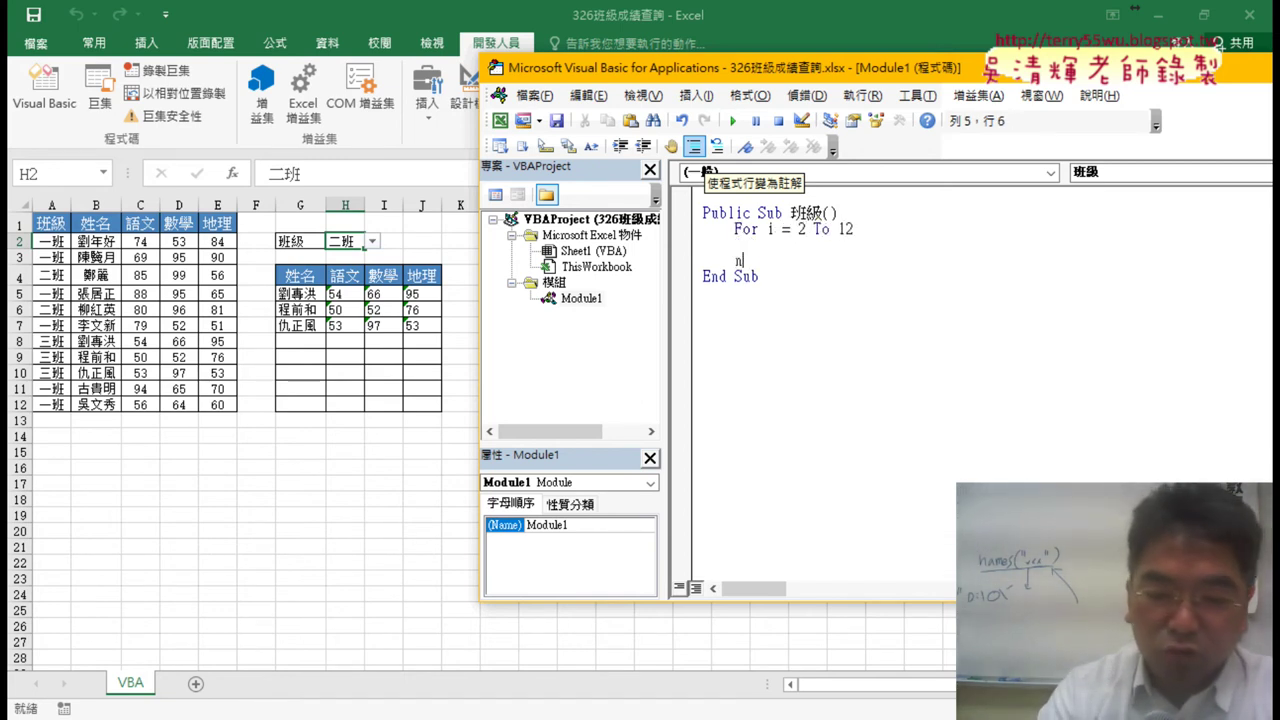
{"action": "type", "text": "next"}
{"action": "key", "text": "Up"}
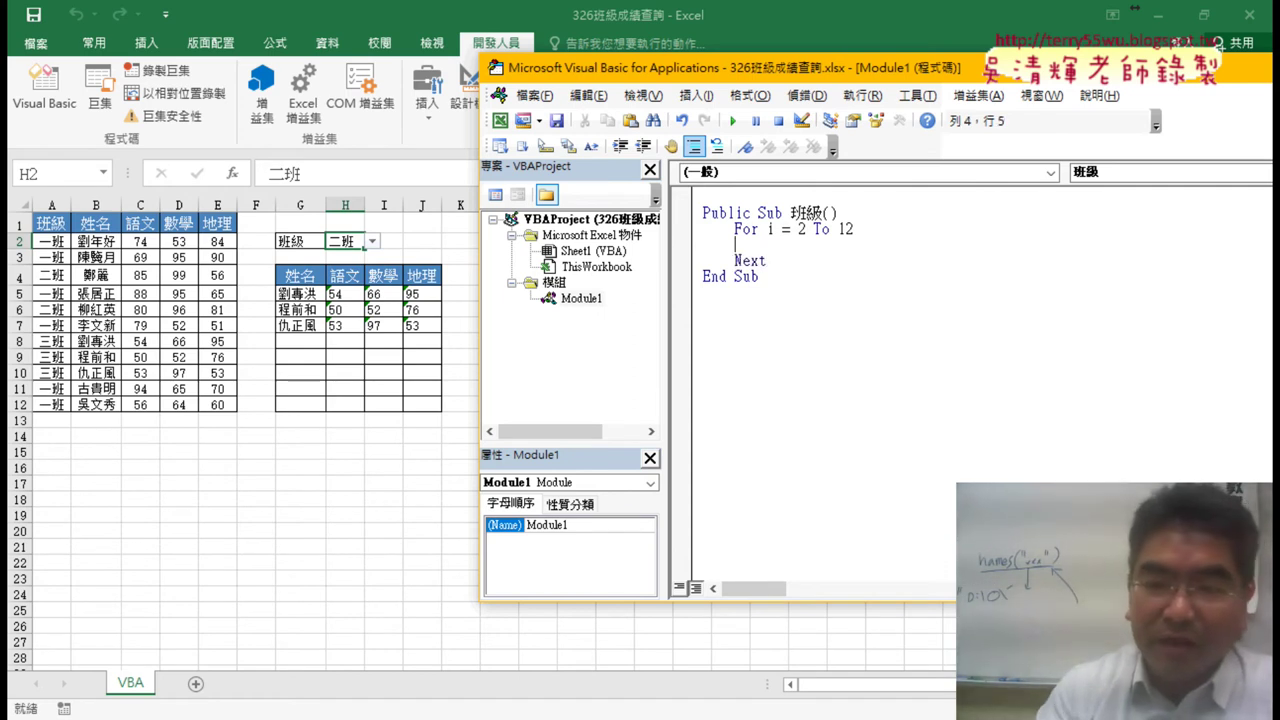
- Inside the loop, write If Cells(i, "A") = Range("H2") Then with a matching End If
{"action": "key", "text": "Tab"}
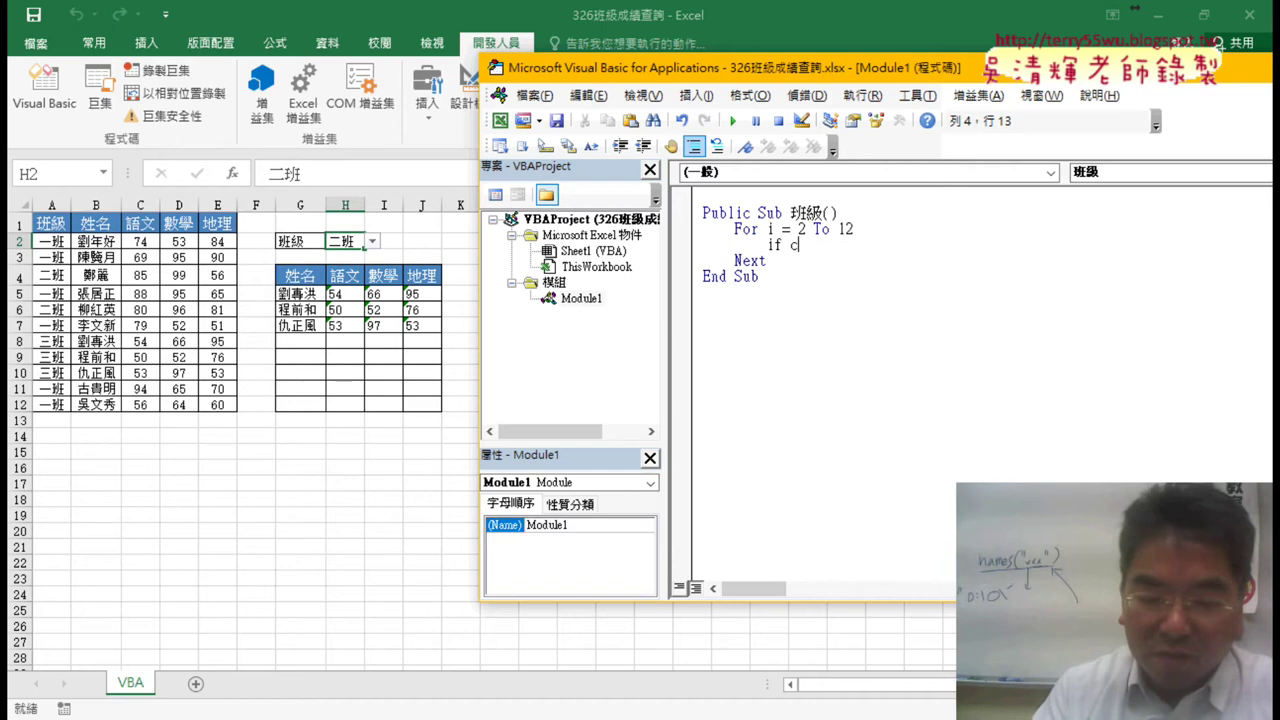
{"action": "type", "text": "ells"}
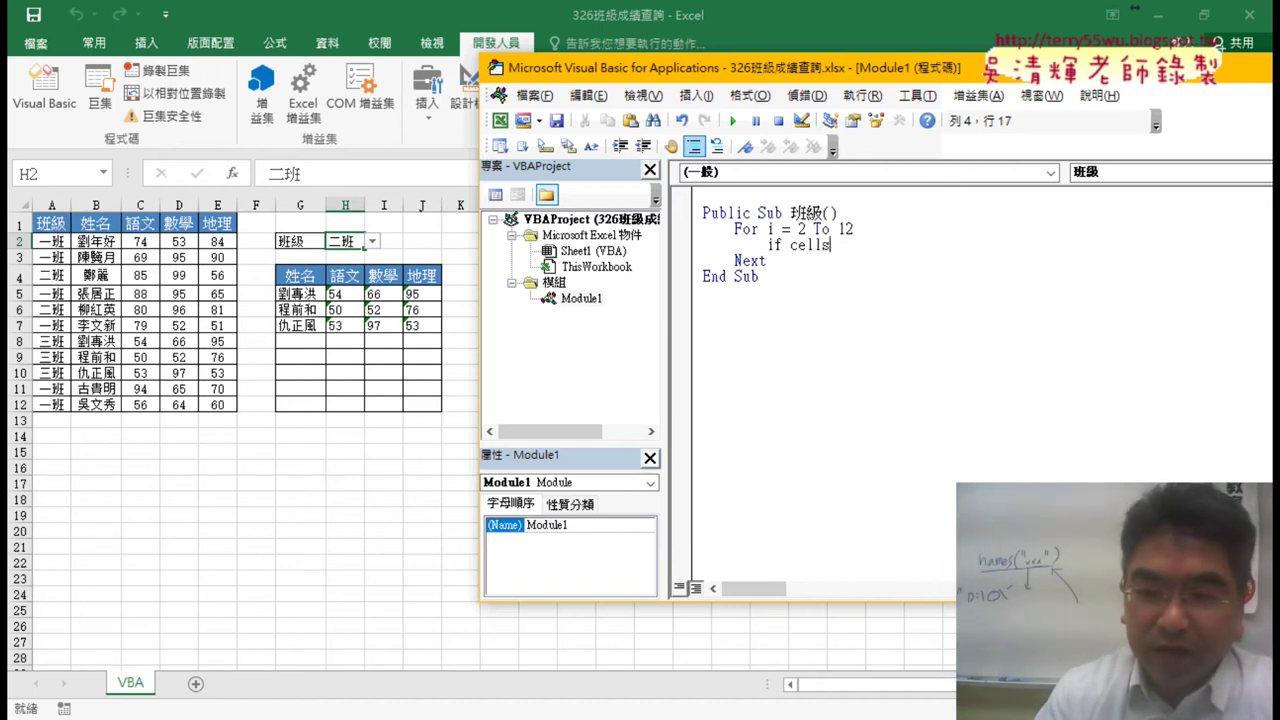
{"action": "type", "text": "(i"}
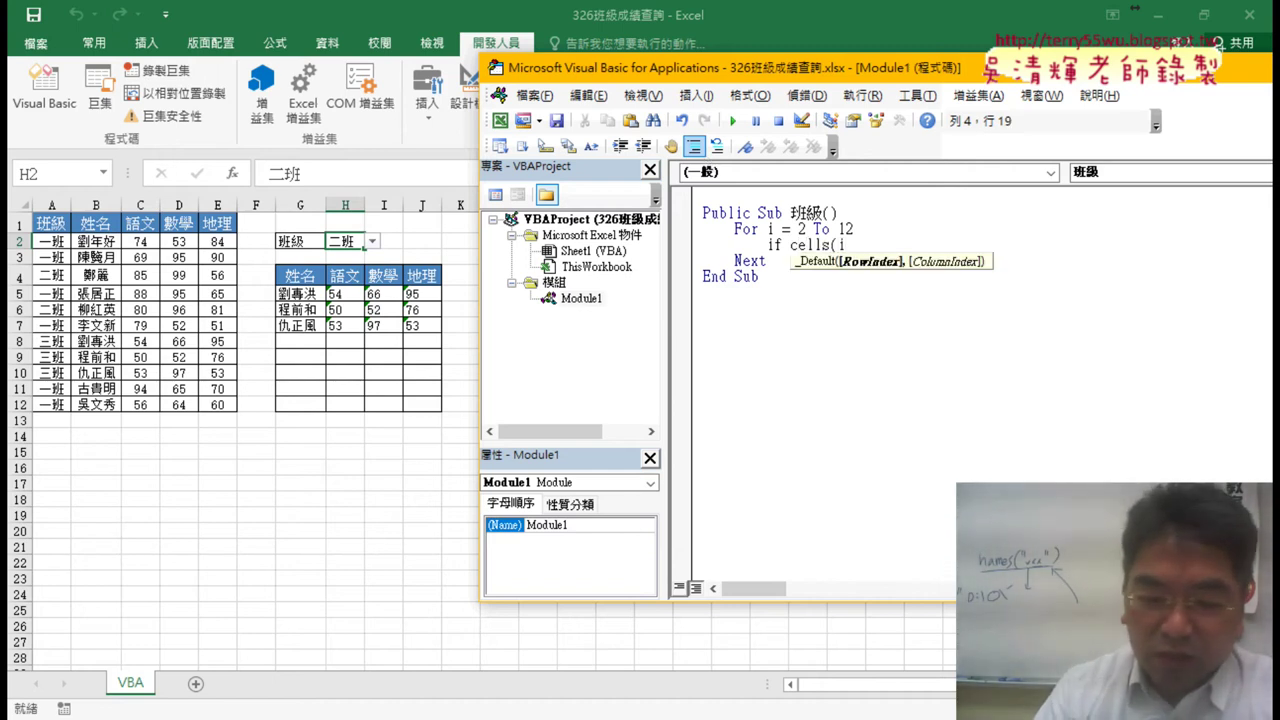
{"action": "type", "text": ",\"A"}
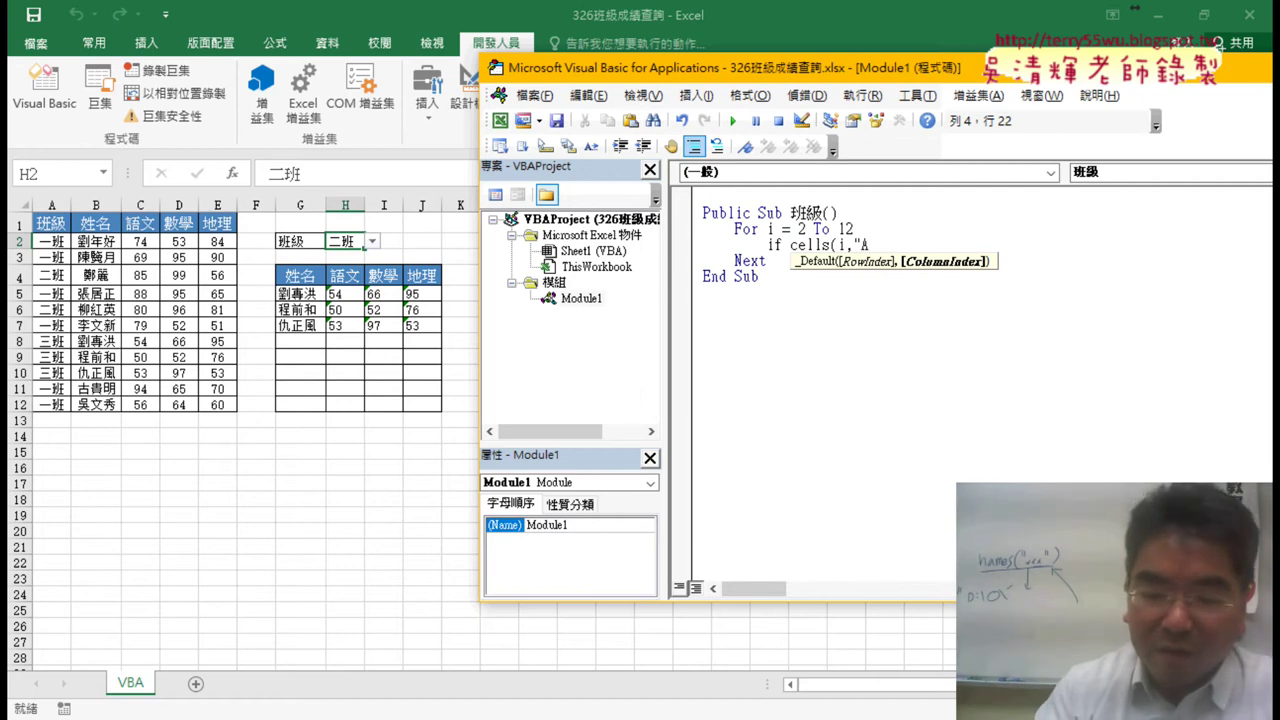
{"action": "type", "text": "\")=ra"}
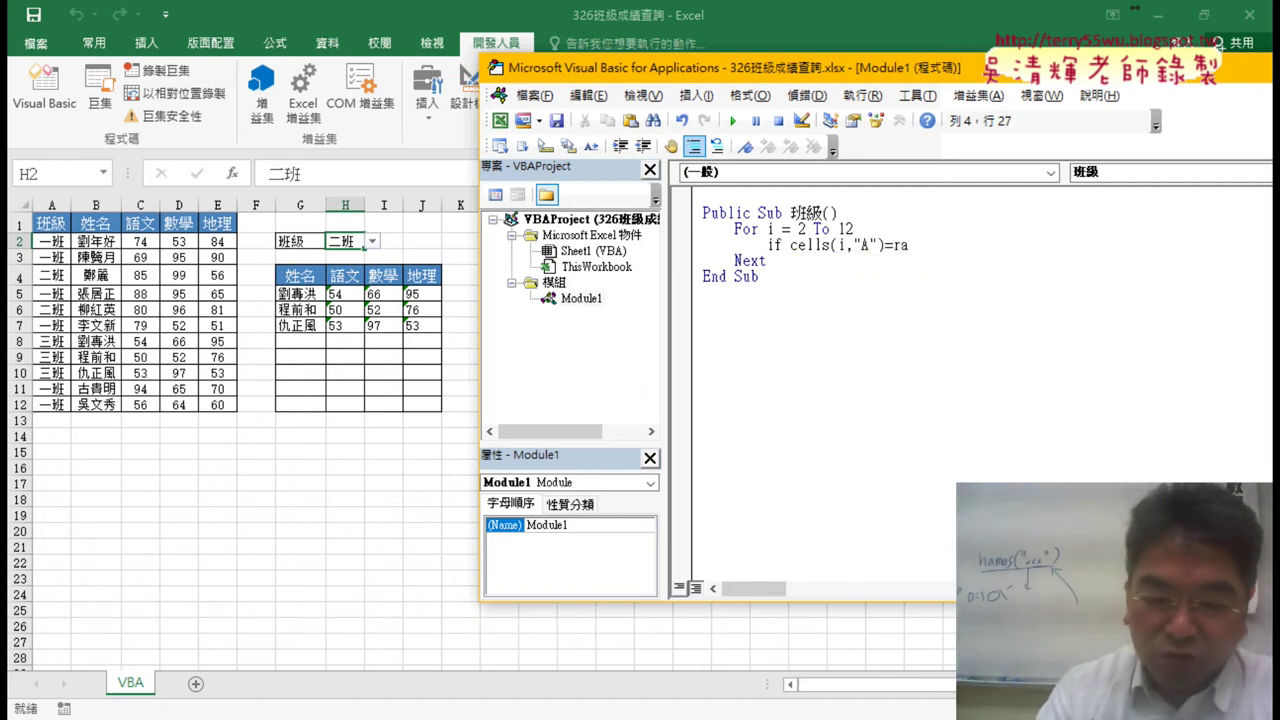
{"action": "type", "text": "nge"}
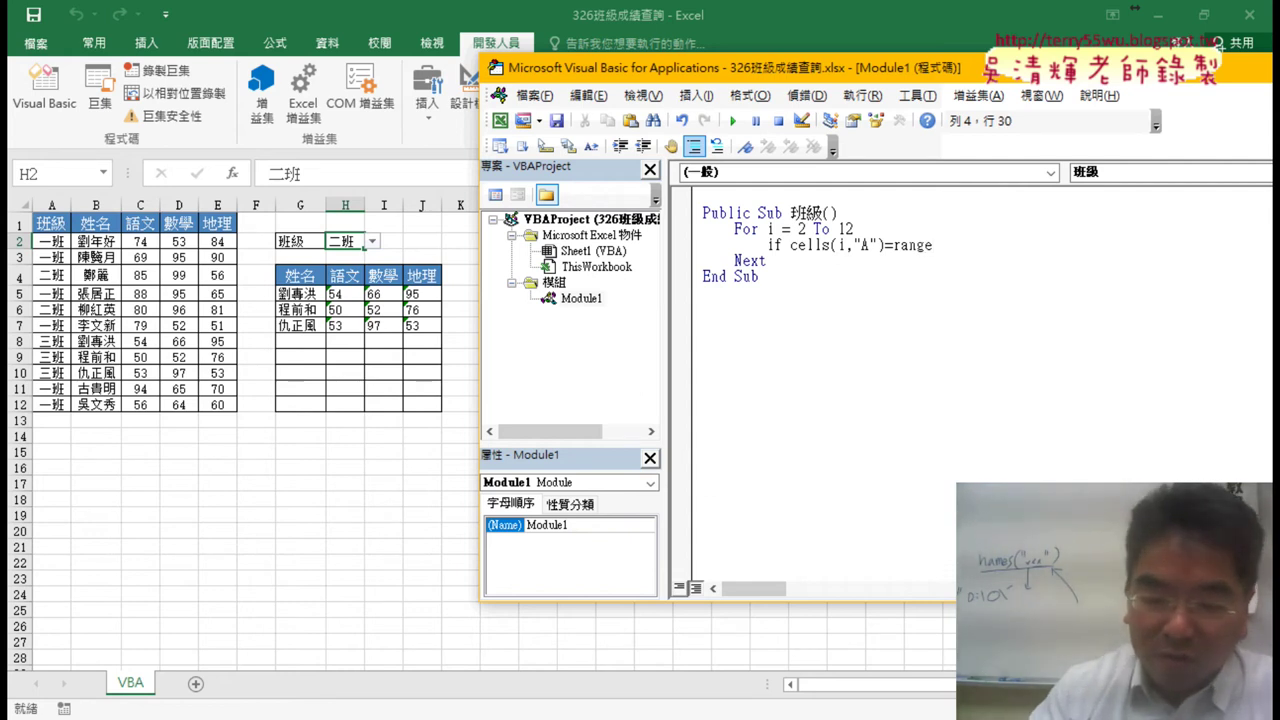
{"action": "type", "text": "(\"H"}
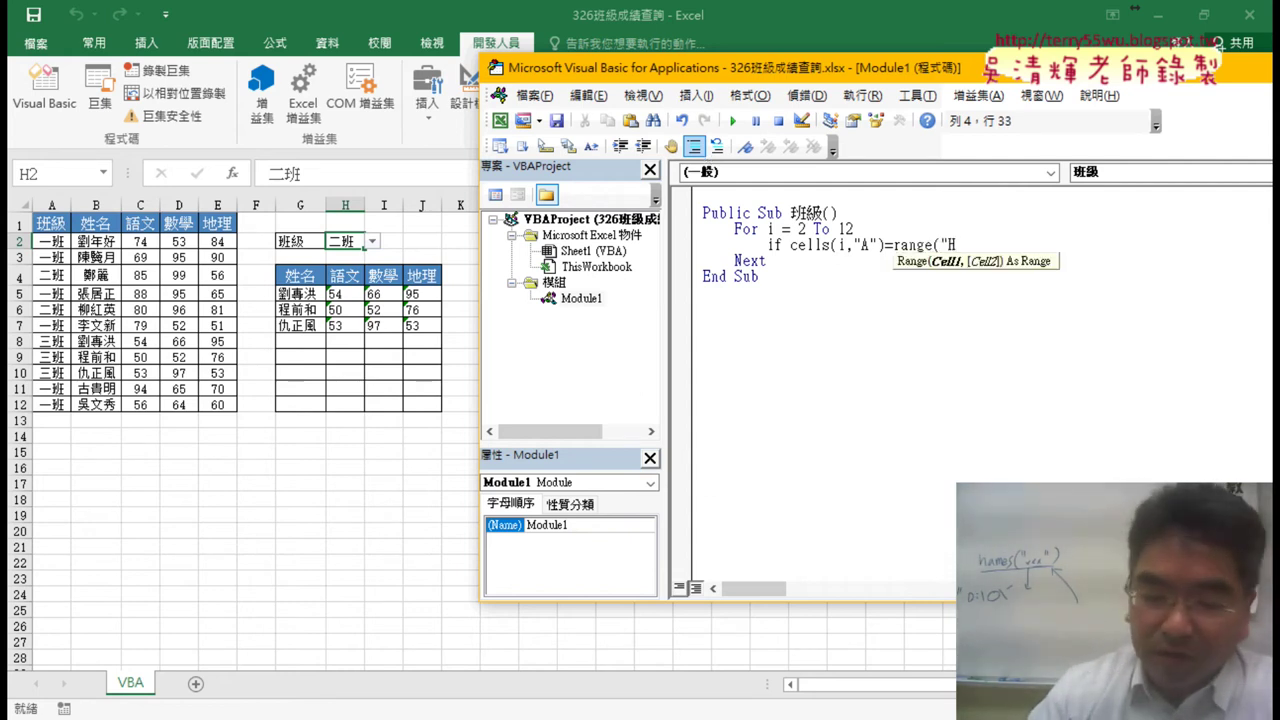
{"action": "type", "text": "2\") th"}
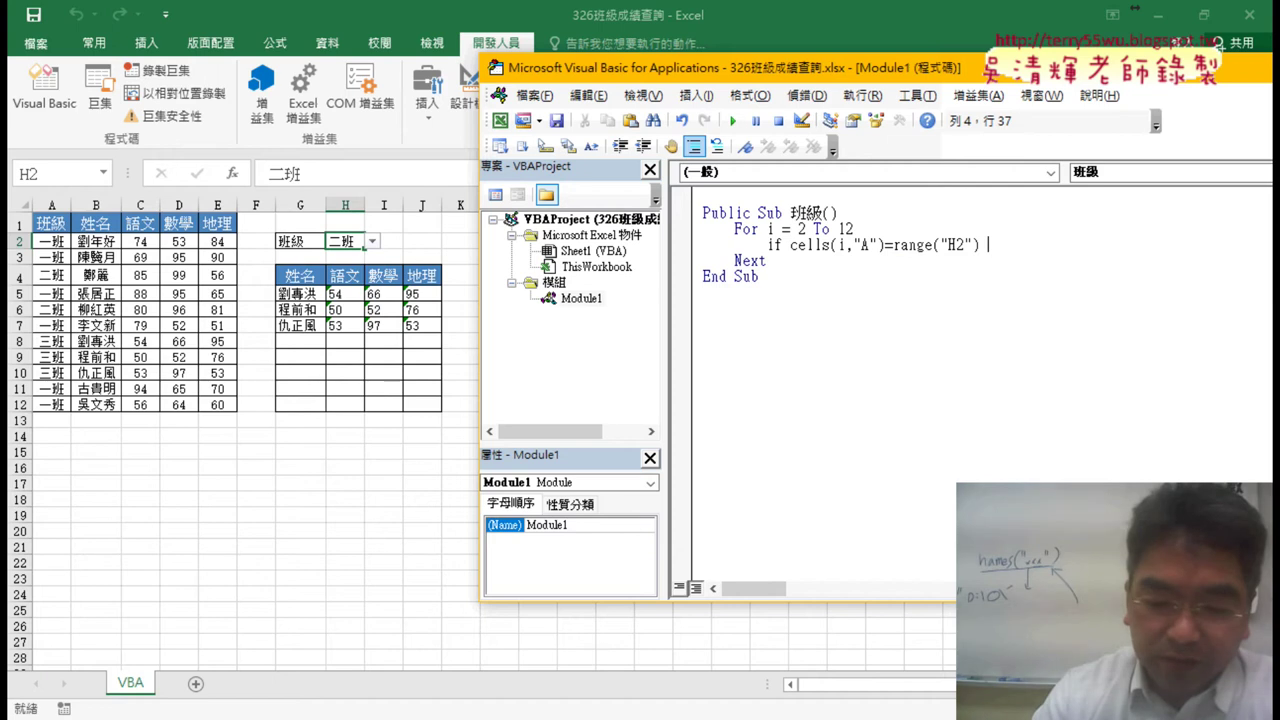
{"action": "type", "text": "en"}
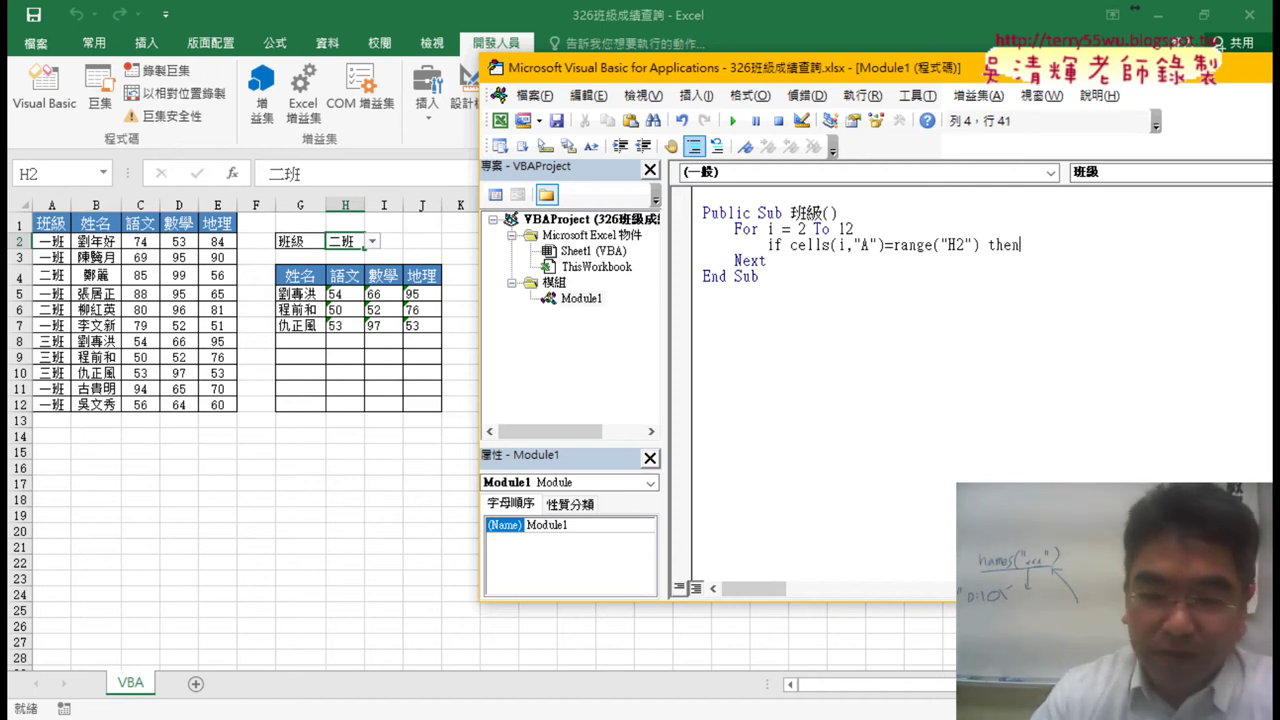
{"action": "key", "text": "Return"}
{"action": "key", "text": "Return"}
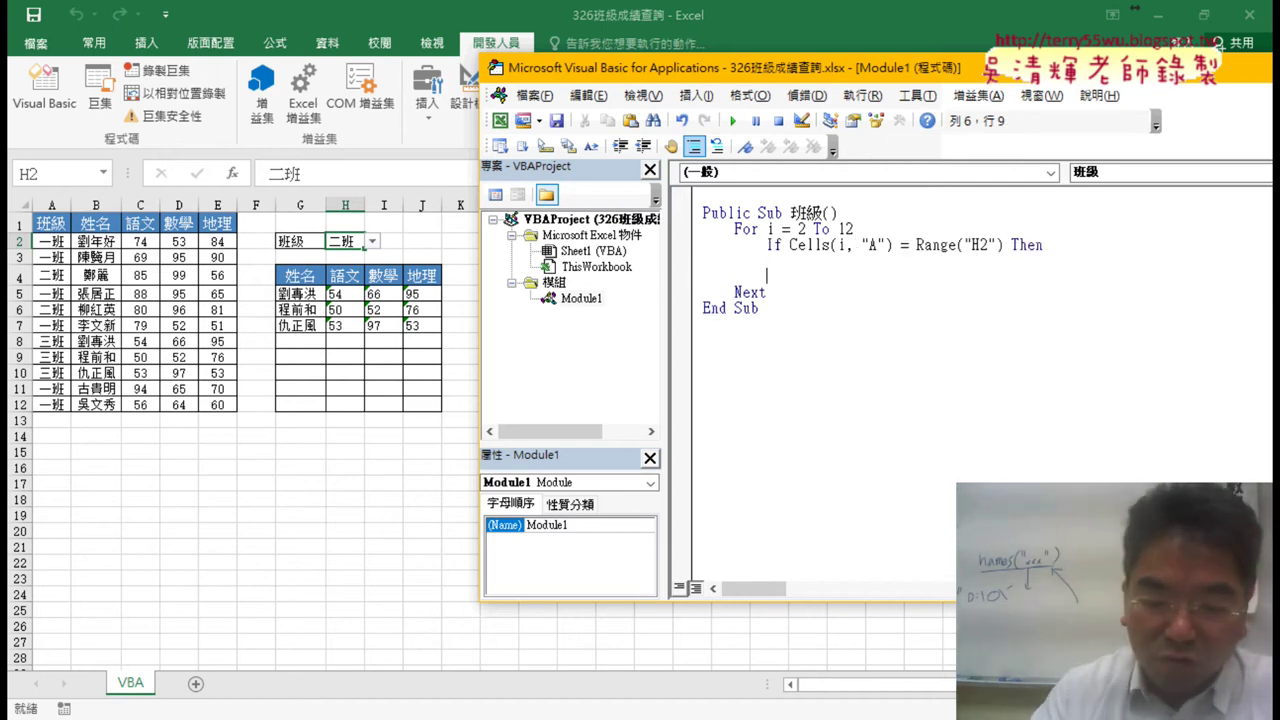
{"action": "type", "text": "end if"}
{"action": "left_click", "coordinate": [798, 260]}
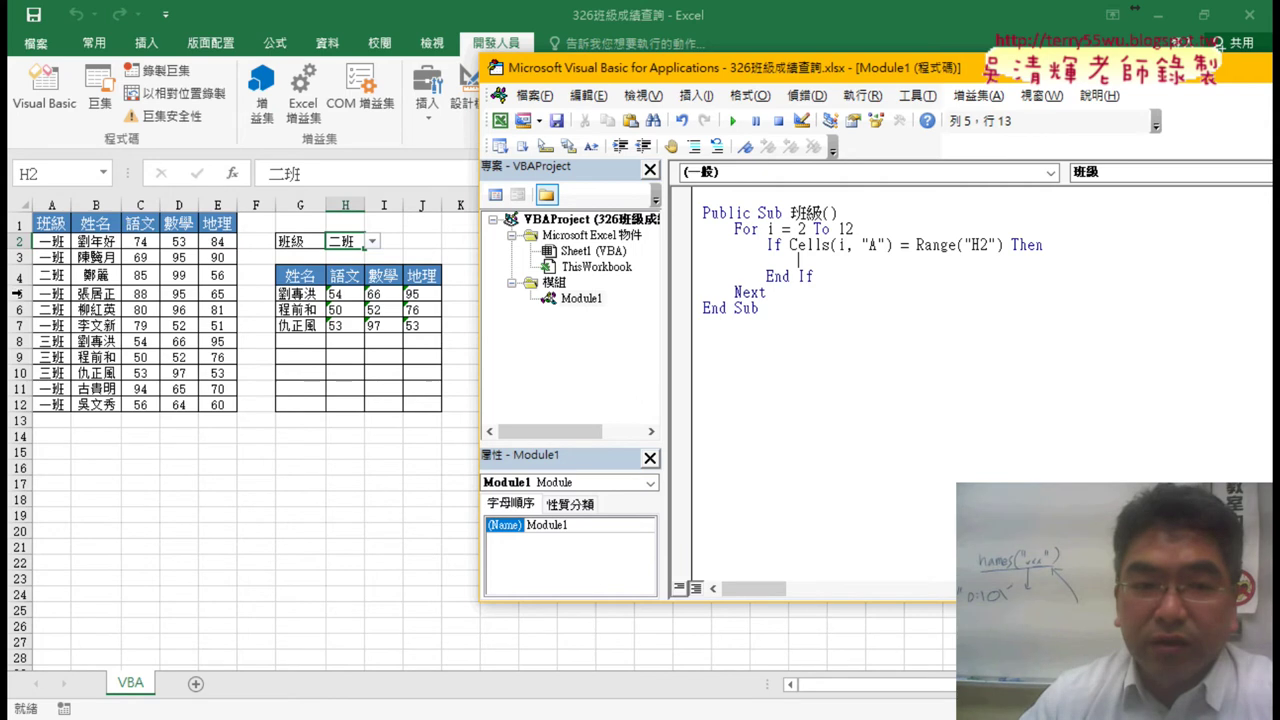
- Add a k=5 line after Public Sub 班級(), then select the old results in G5:J7
{"action": "left_click", "coordinate": [860, 215]}
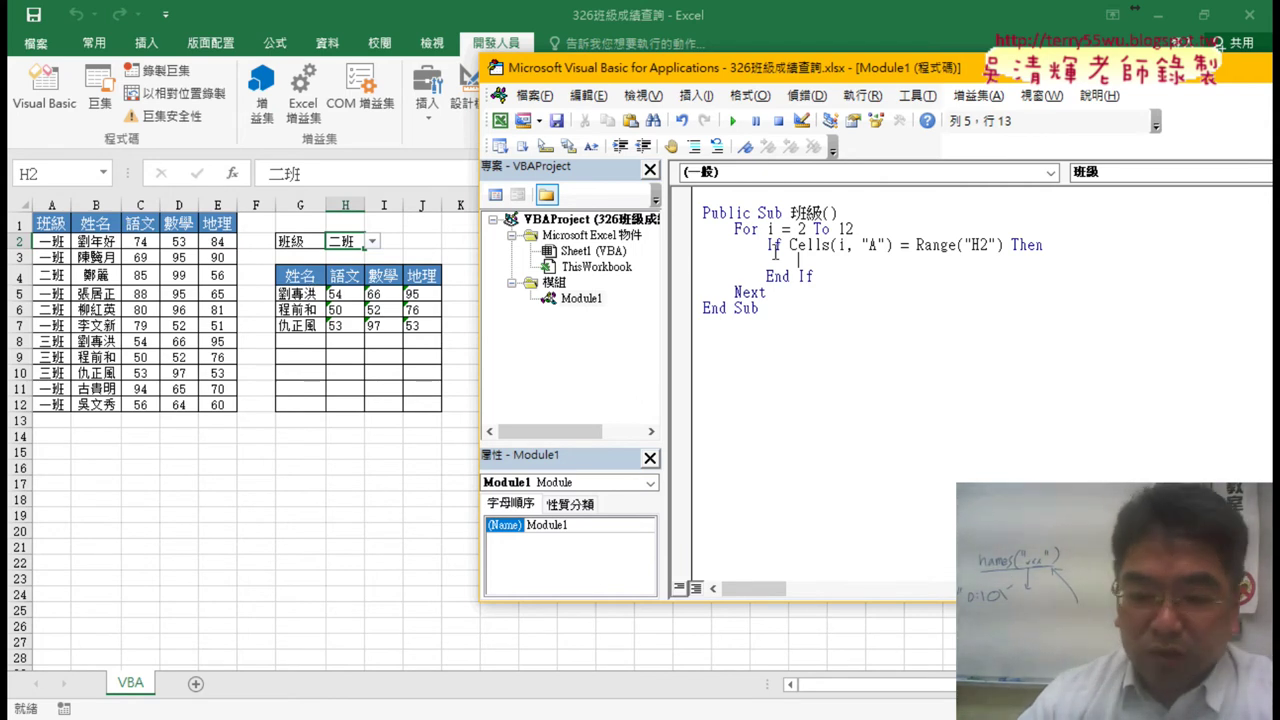
{"action": "key", "text": "Return"}
{"action": "type", "text": "k"}
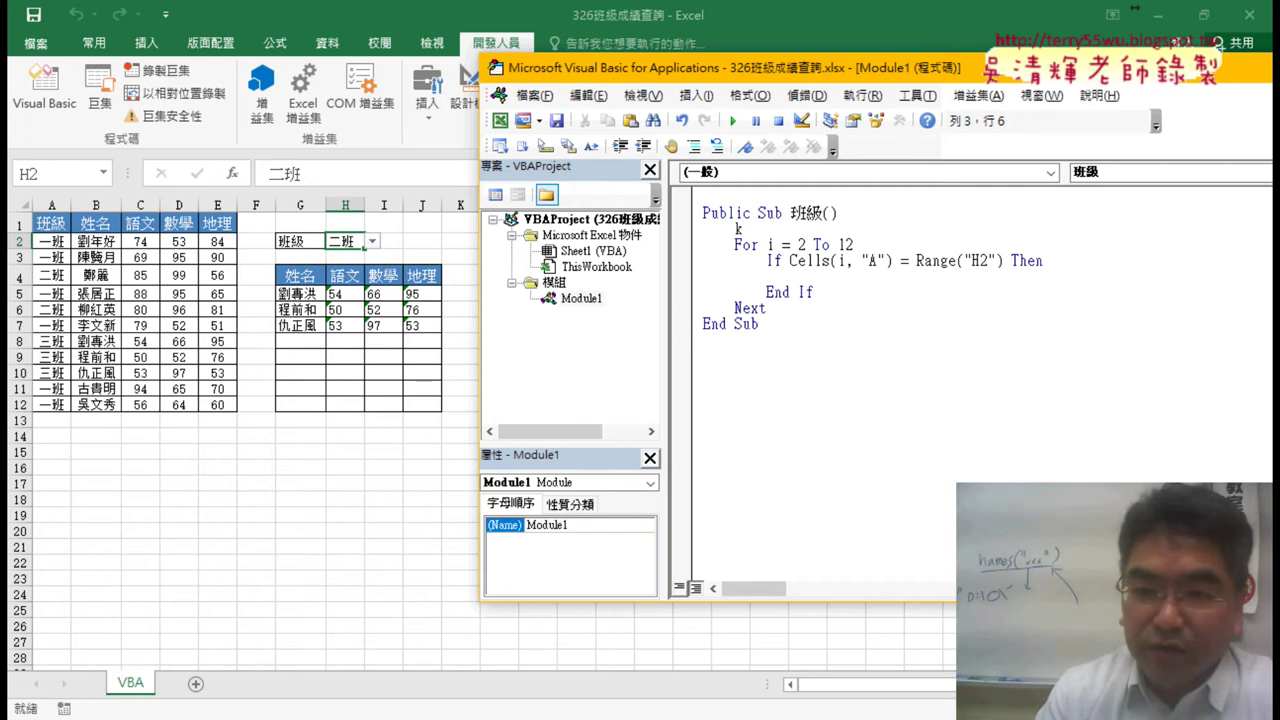
{"action": "type", "text": "="}
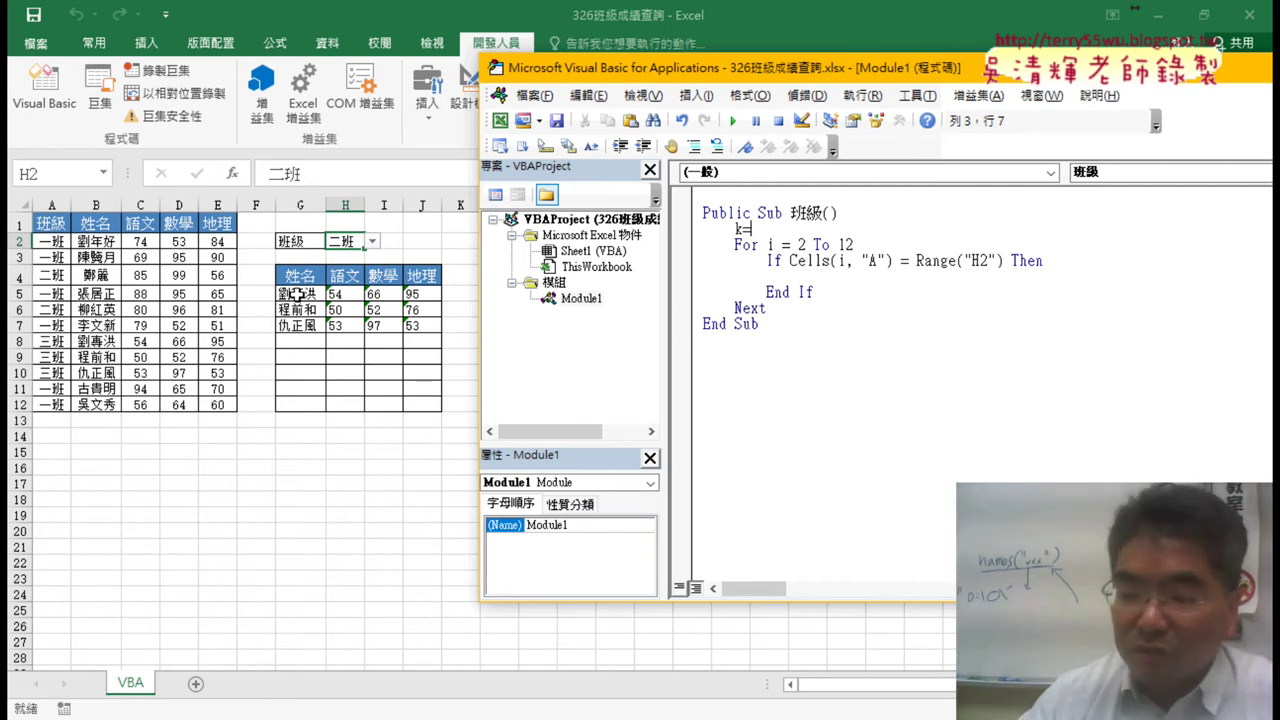
{"action": "type", "text": "5"}
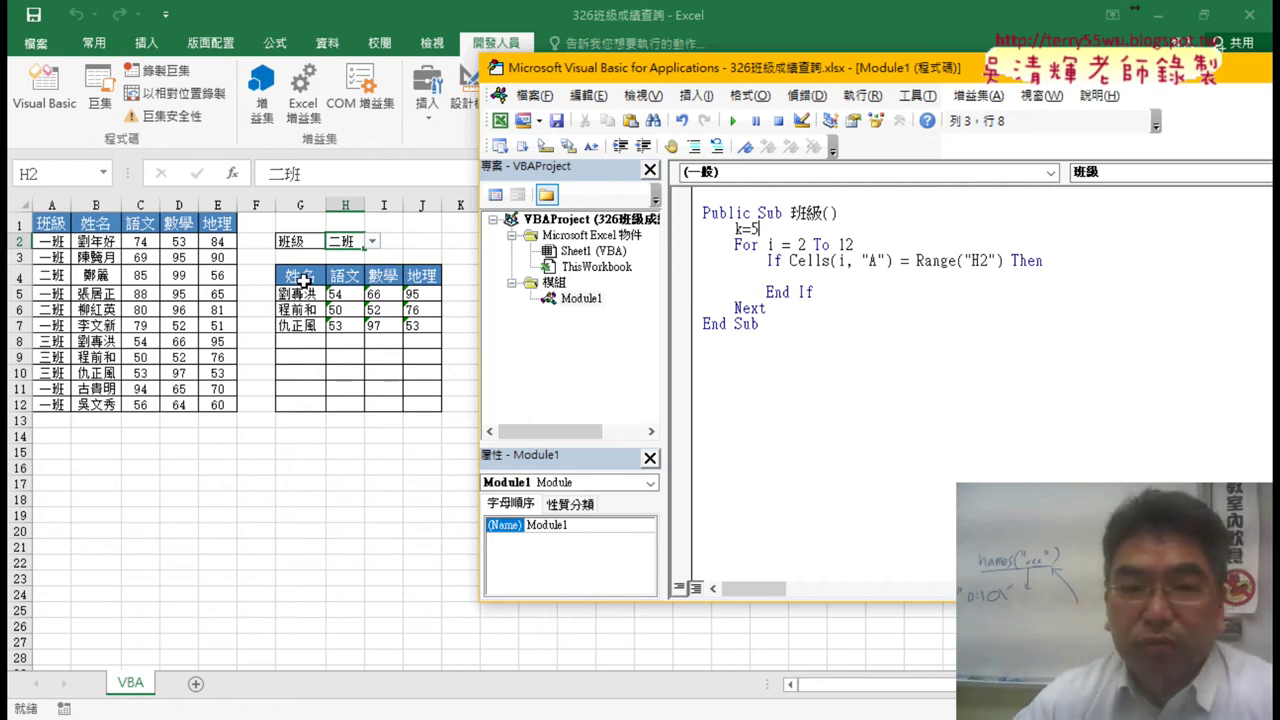
{"action": "left_click_drag", "start_coordinate": [288, 294], "coordinate": [415, 325]}
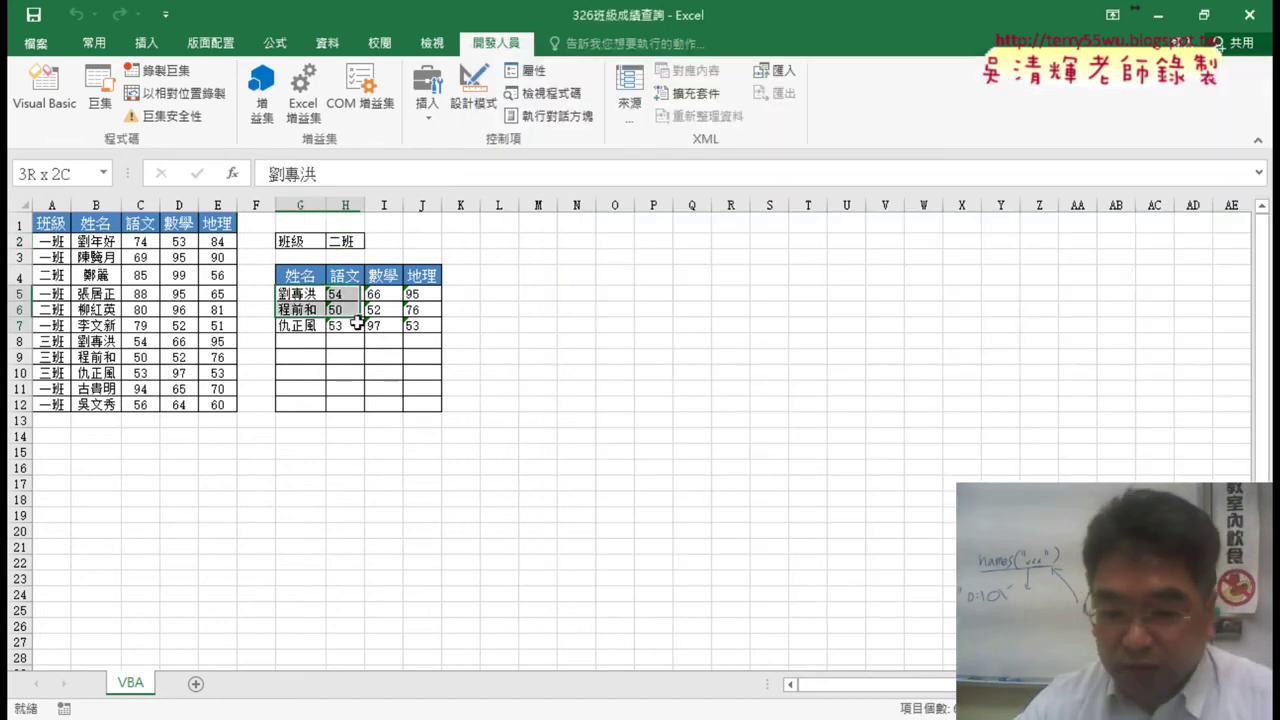
- Delete the old names and scores in G5:J7 and check the emptied cells in rows 5–6
{"action": "key", "text": "Delete"}
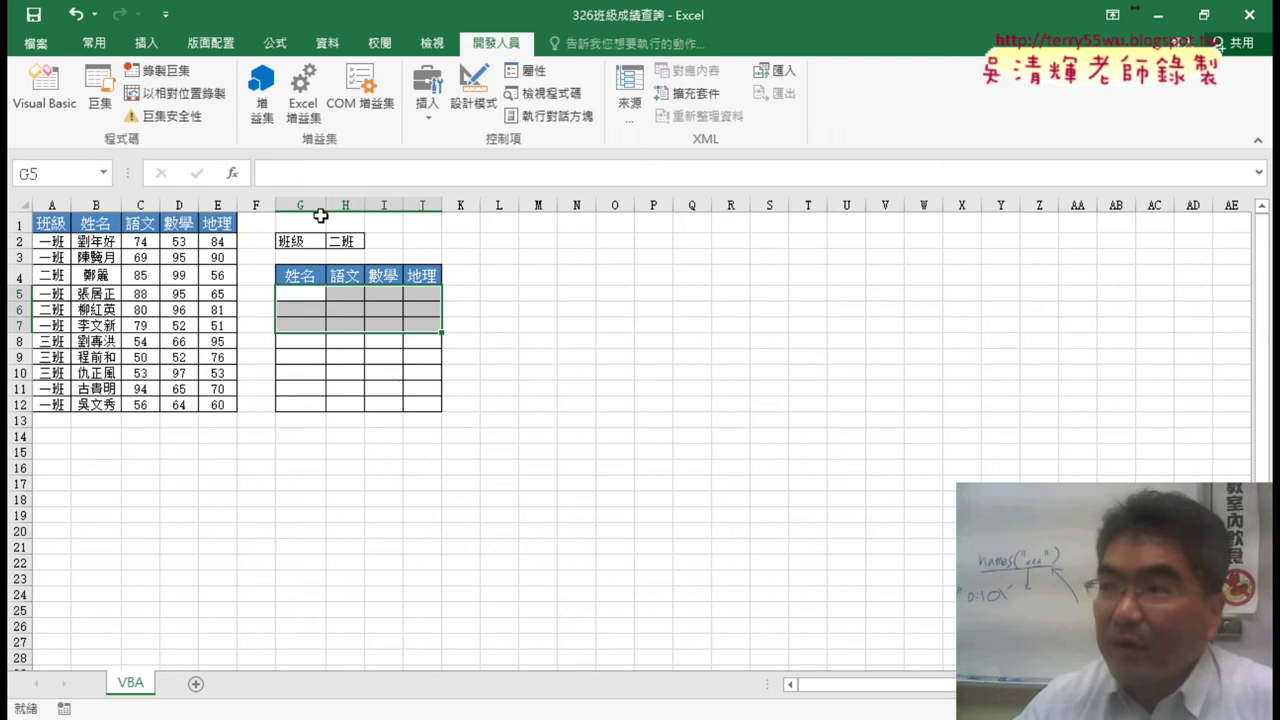
{"action": "left_click", "coordinate": [303, 292]}
{"action": "left_click", "coordinate": [345, 293]}
{"action": "left_click", "coordinate": [383, 293]}
{"action": "left_click", "coordinate": [422, 293]}
{"action": "left_click", "coordinate": [299, 311]}
{"action": "left_click", "coordinate": [345, 309]}
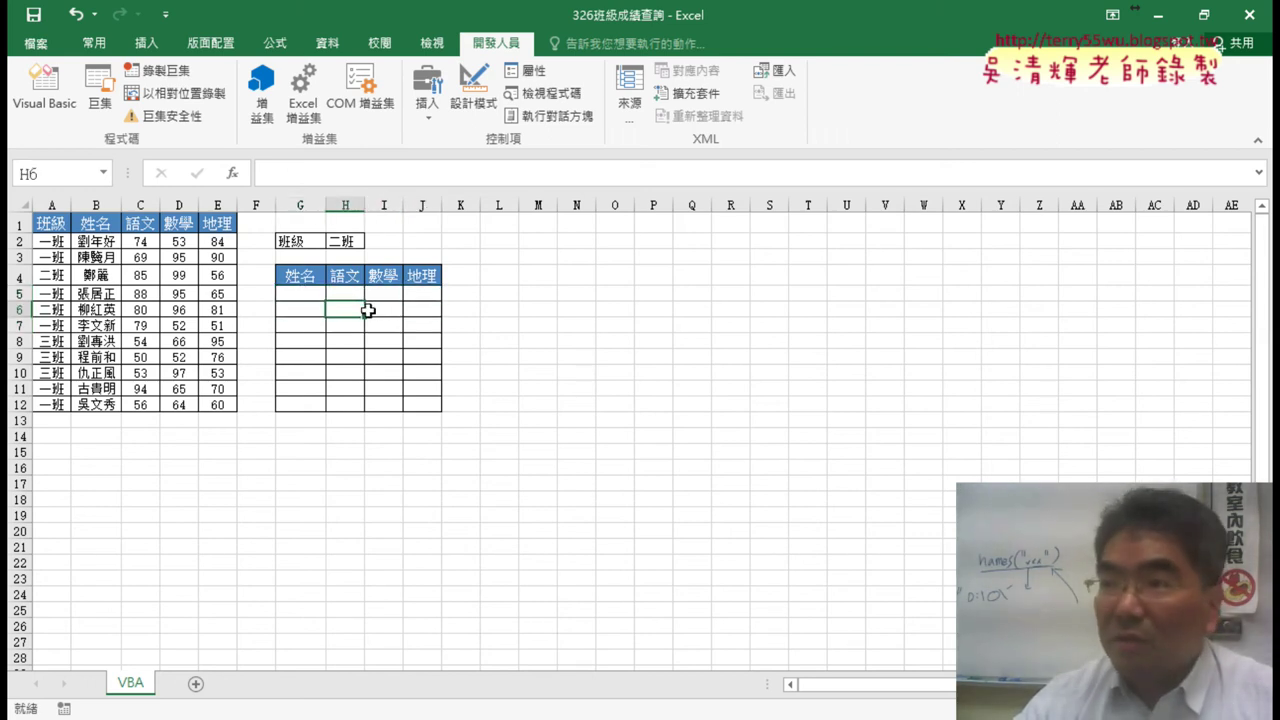
{"action": "left_click", "coordinate": [383, 309]}
{"action": "left_click", "coordinate": [460, 309]}
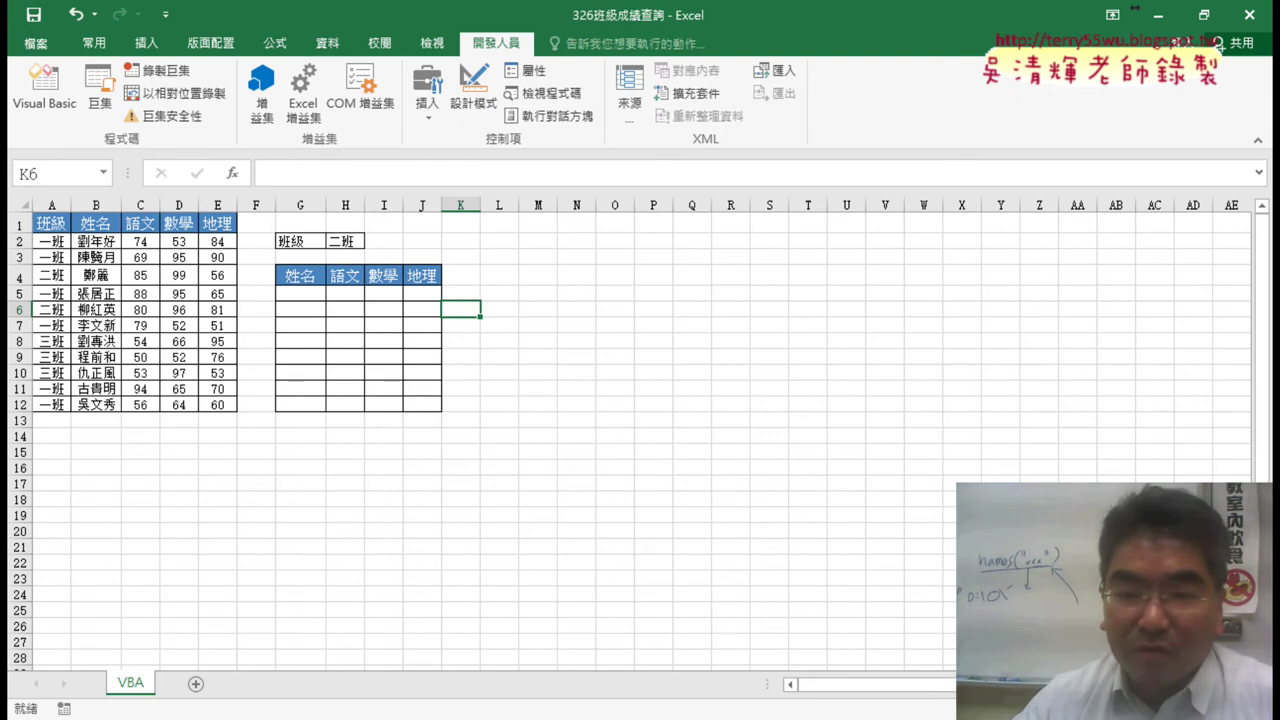
- Return to the VBA editor and place the cursor on the blank line inside the If block
{"action": "mouse_move", "coordinate": [483, 700]}
{"action": "left_click", "coordinate": [517, 670]}
{"action": "left_click_drag", "start_coordinate": [759, 230], "coordinate": [735, 230]}
{"action": "left_click", "coordinate": [822, 280]}
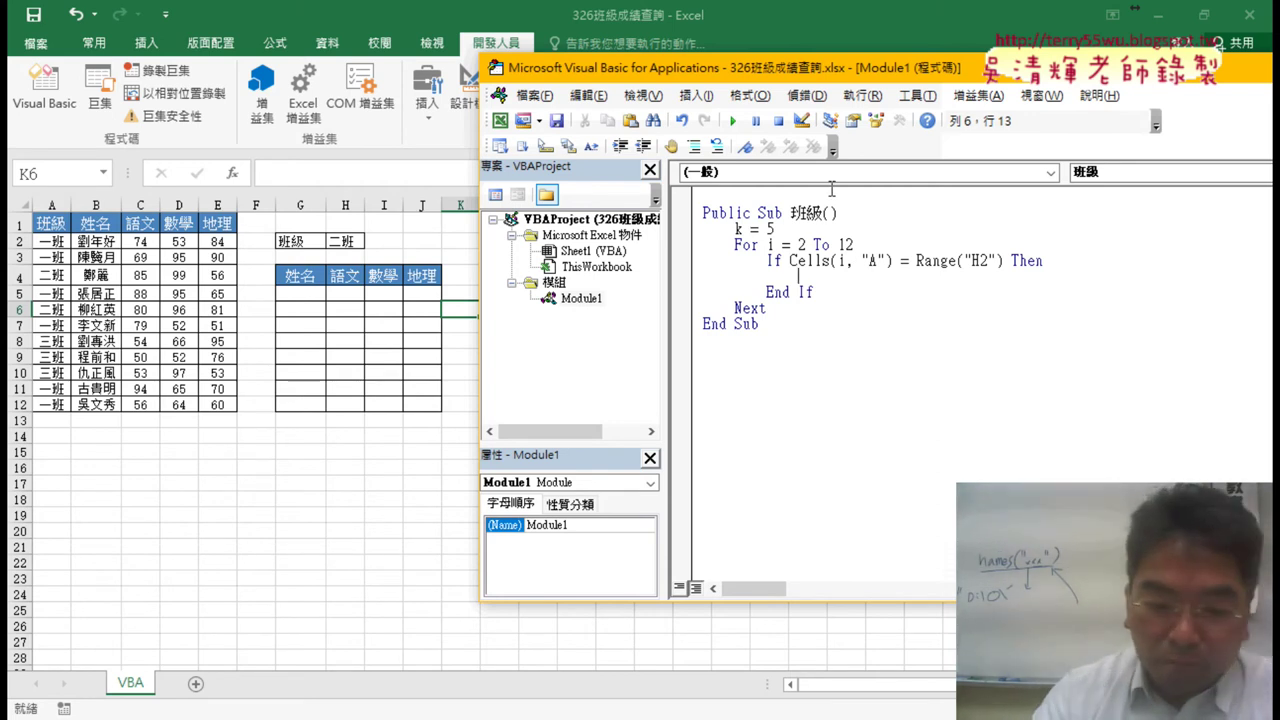
- Start the assignment cells(k,"G")= inside the If block
{"action": "type", "text": "cells(k"}
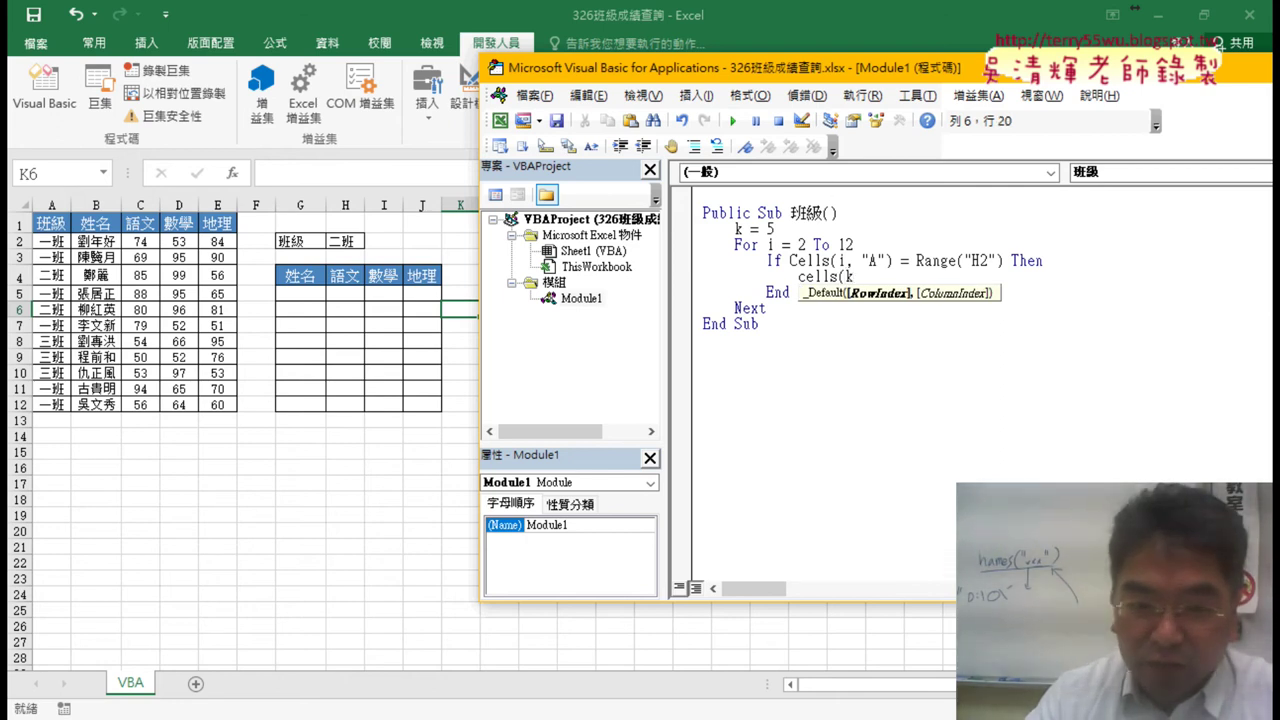
{"action": "type", "text": ","}
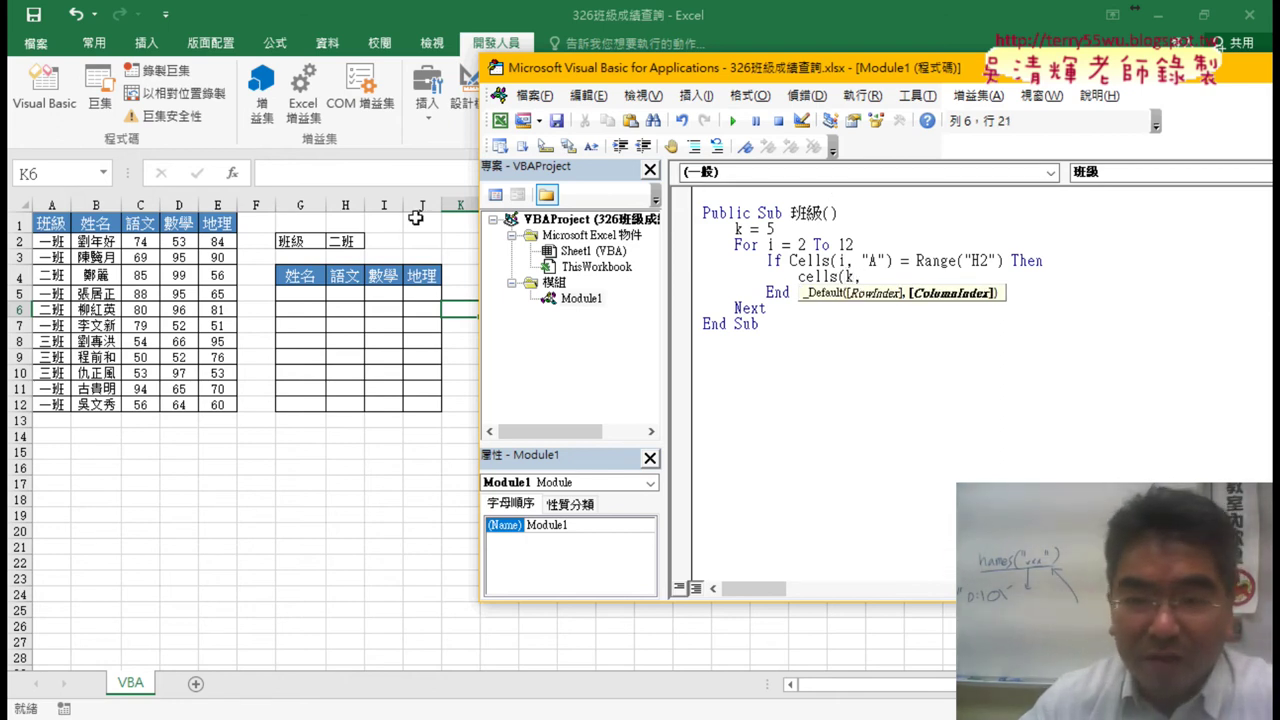
{"action": "key", "text": "alt+F11"}
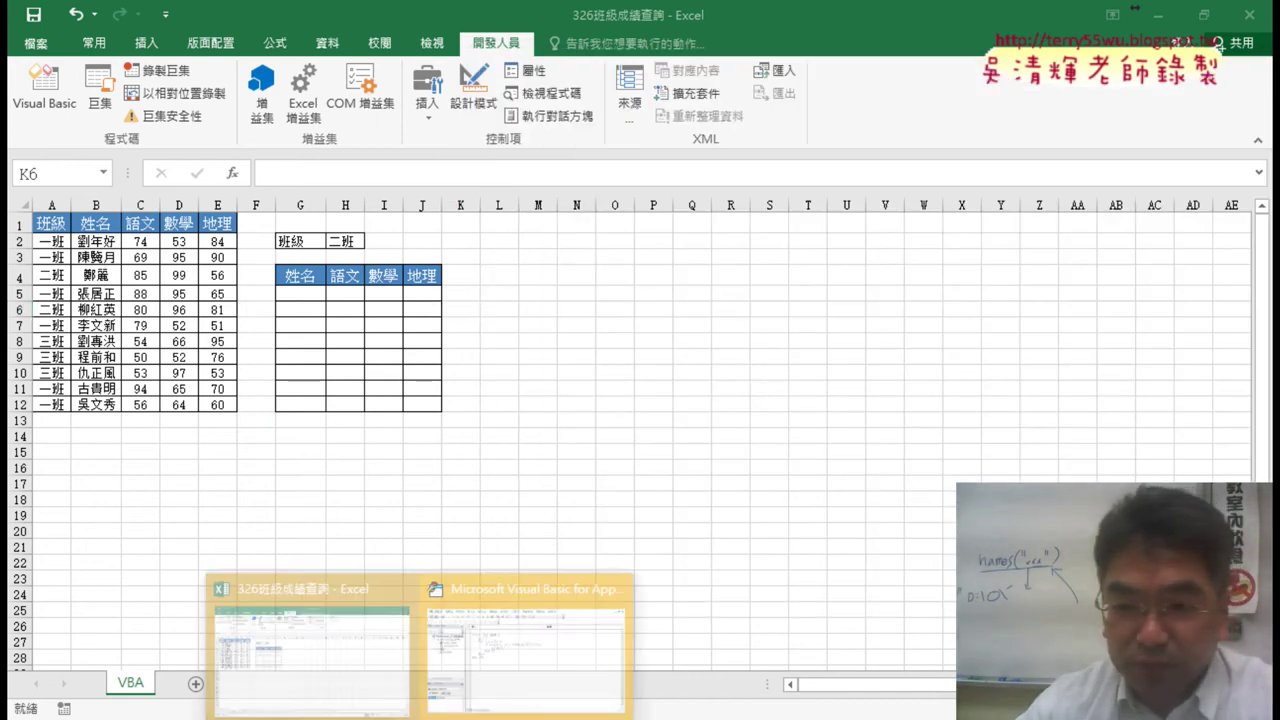
{"action": "left_click", "coordinate": [520, 640]}
{"action": "type", "text": "G\")"}
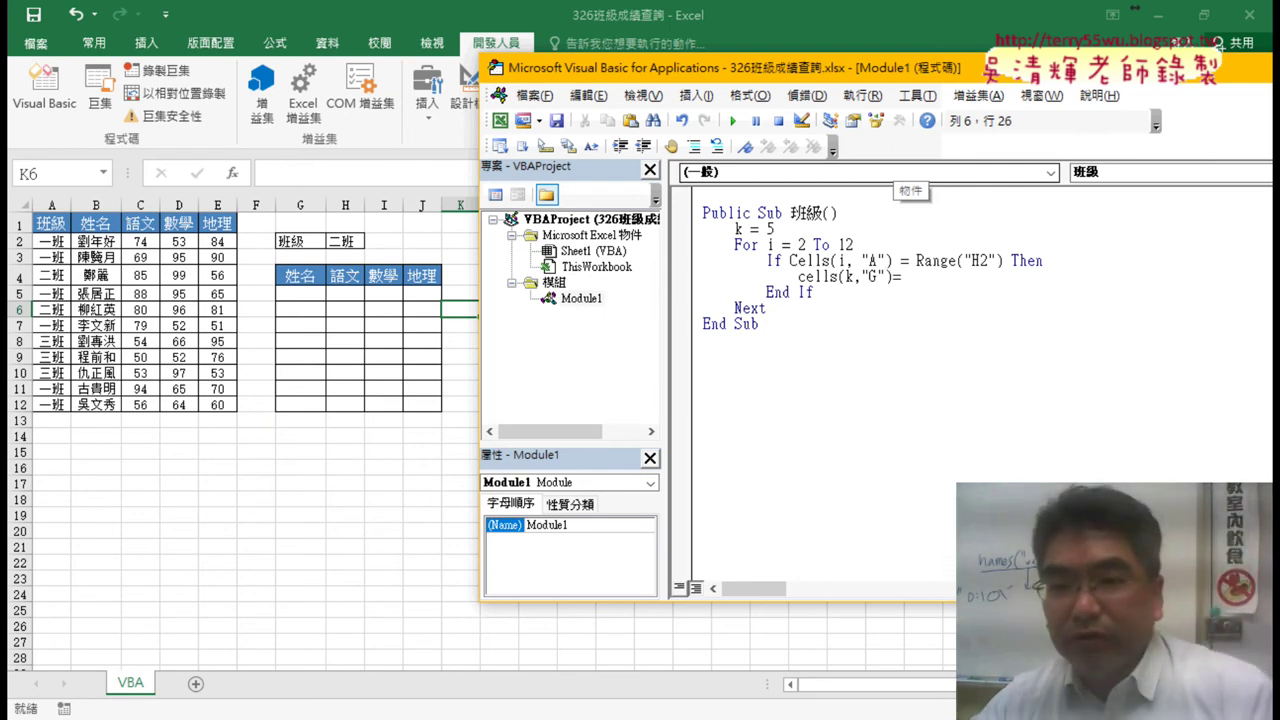
{"action": "type", "text": "="}
{"action": "left_click", "coordinate": [790, 257]}
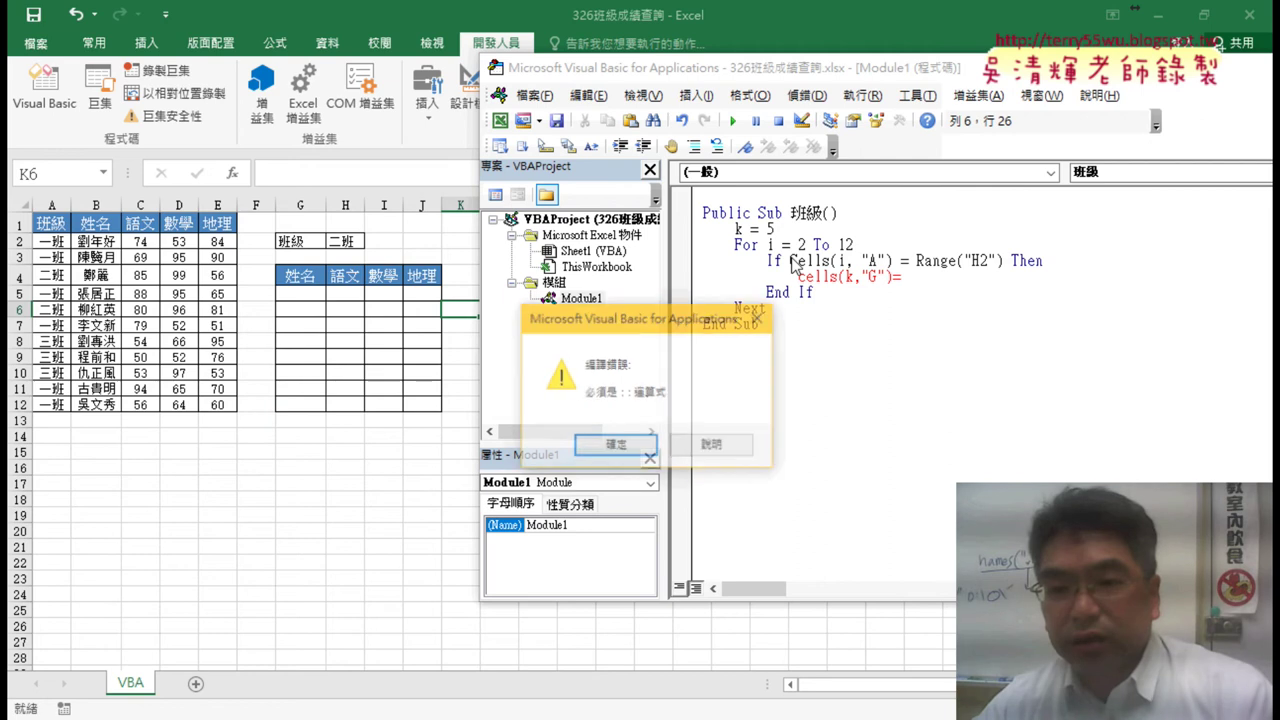
{"action": "left_click", "coordinate": [617, 448]}
- Copy Cells(i, "A") from the If line after the equals sign and change A to B
{"action": "left_click_drag", "start_coordinate": [790, 261], "coordinate": [872, 261]}
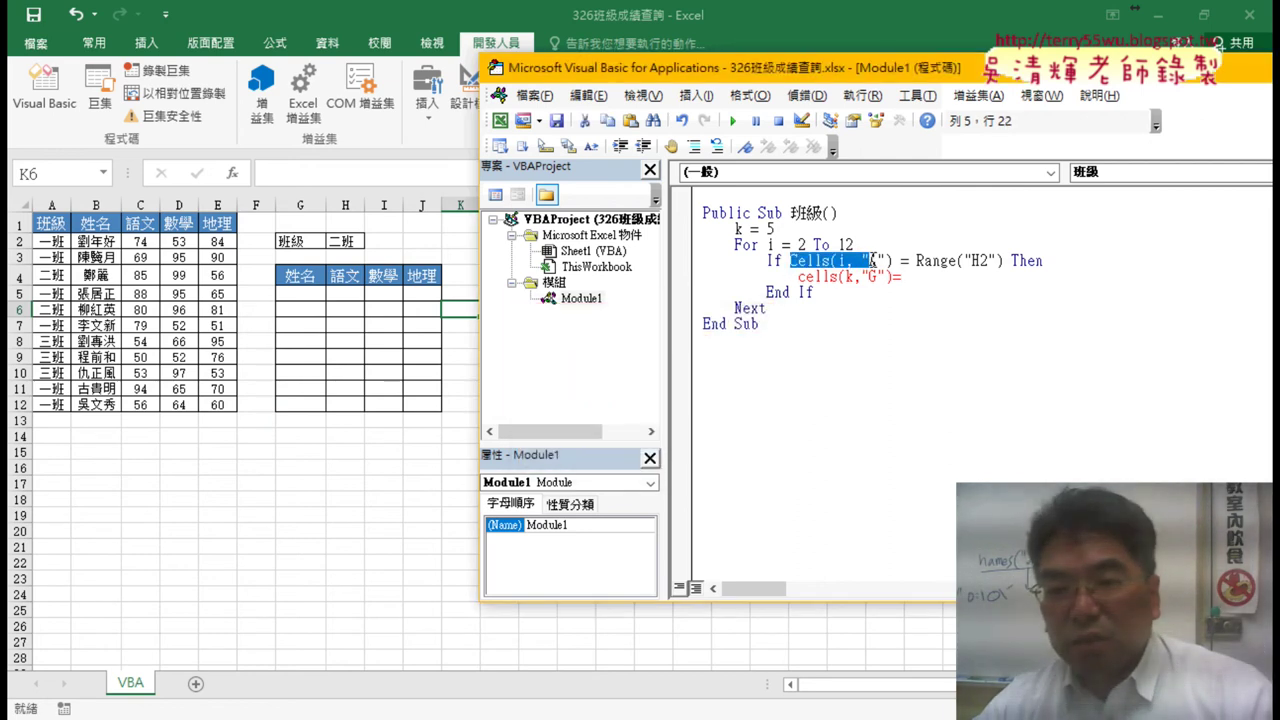
{"action": "key", "text": "ctrl+c"}
{"action": "left_click", "coordinate": [905, 277]}
{"action": "key", "text": "ctrl+v"}
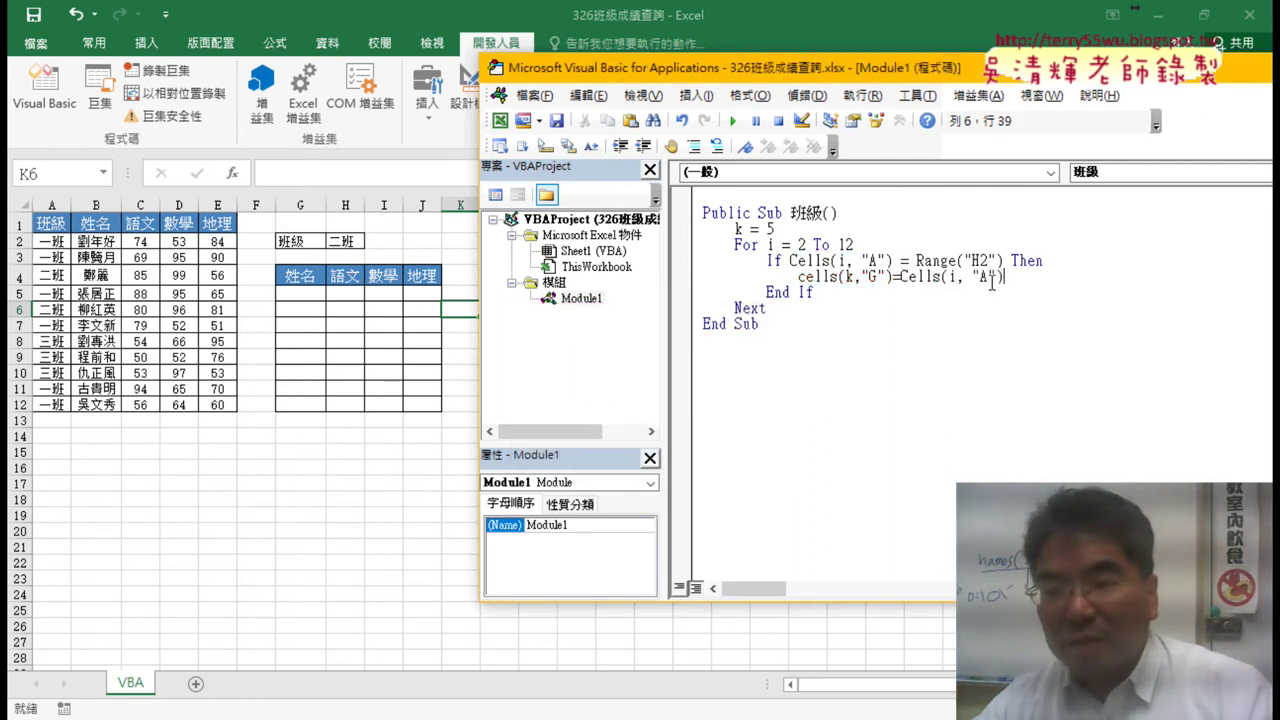
{"action": "left_click", "coordinate": [982, 276]}
{"action": "double_click", "coordinate": [982, 276]}
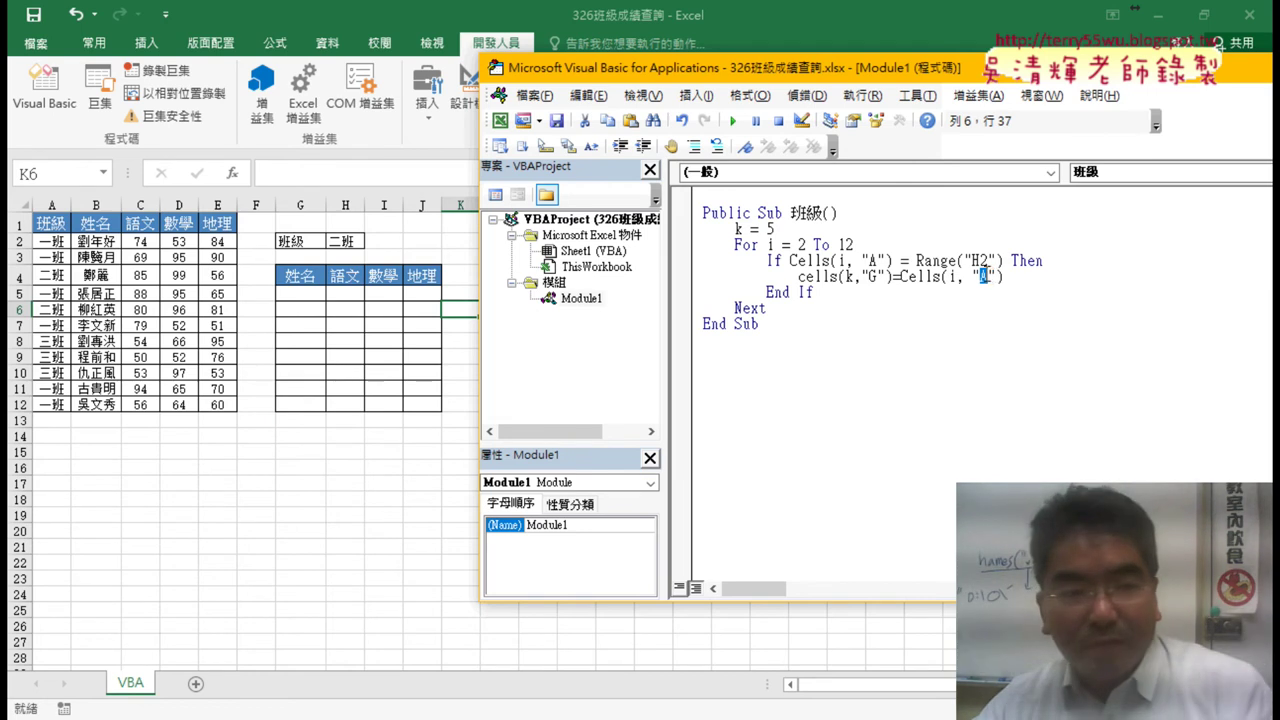
{"action": "type", "text": "B"}
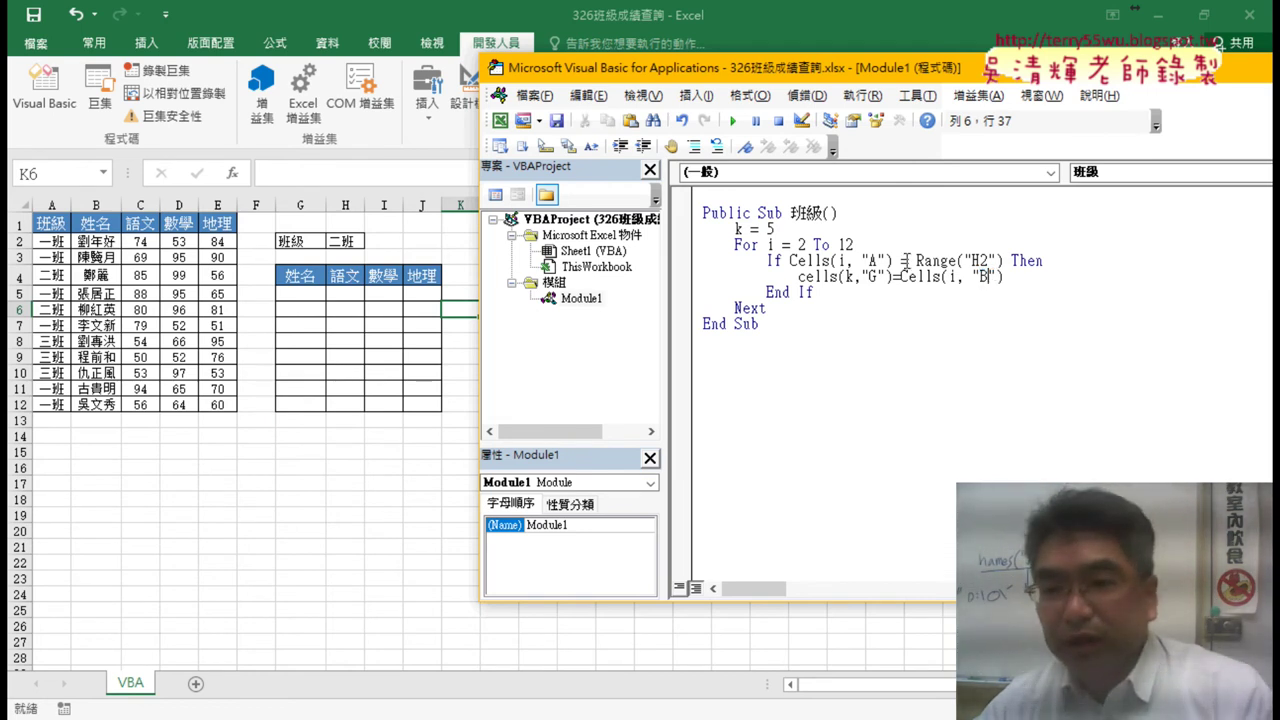
- Finish the Cells(k, "G") = Cells(i, "B") line and move it down one line
{"action": "left_click", "coordinate": [1010, 276]}
{"action": "key", "text": "Return"}
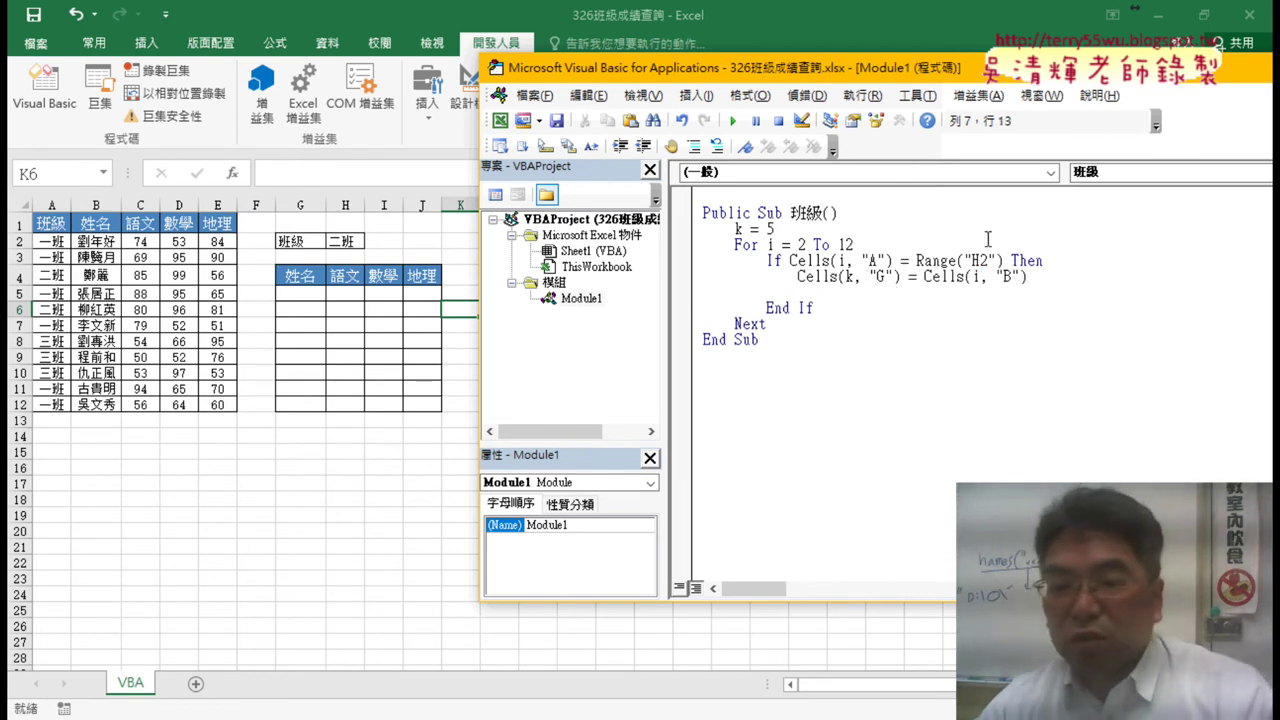
{"action": "left_click_drag", "start_coordinate": [798, 276], "coordinate": [1030, 277]}
{"action": "left_click_drag", "start_coordinate": [887, 302], "coordinate": [888, 298]}
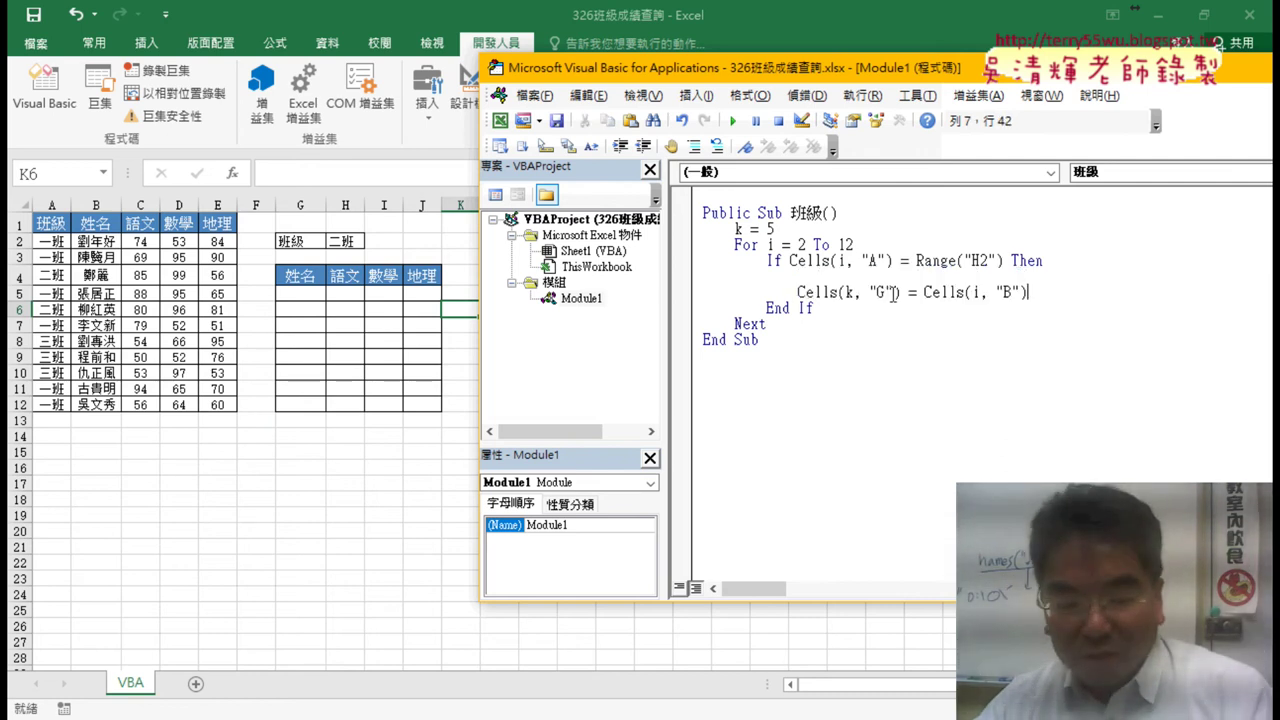
{"action": "mouse_move", "coordinate": [1027, 292]}
{"action": "left_mouse_down"}
{"action": "mouse_move", "coordinate": [811, 292]}
{"action": "mouse_move", "coordinate": [798, 278]}
{"action": "left_mouse_up"}
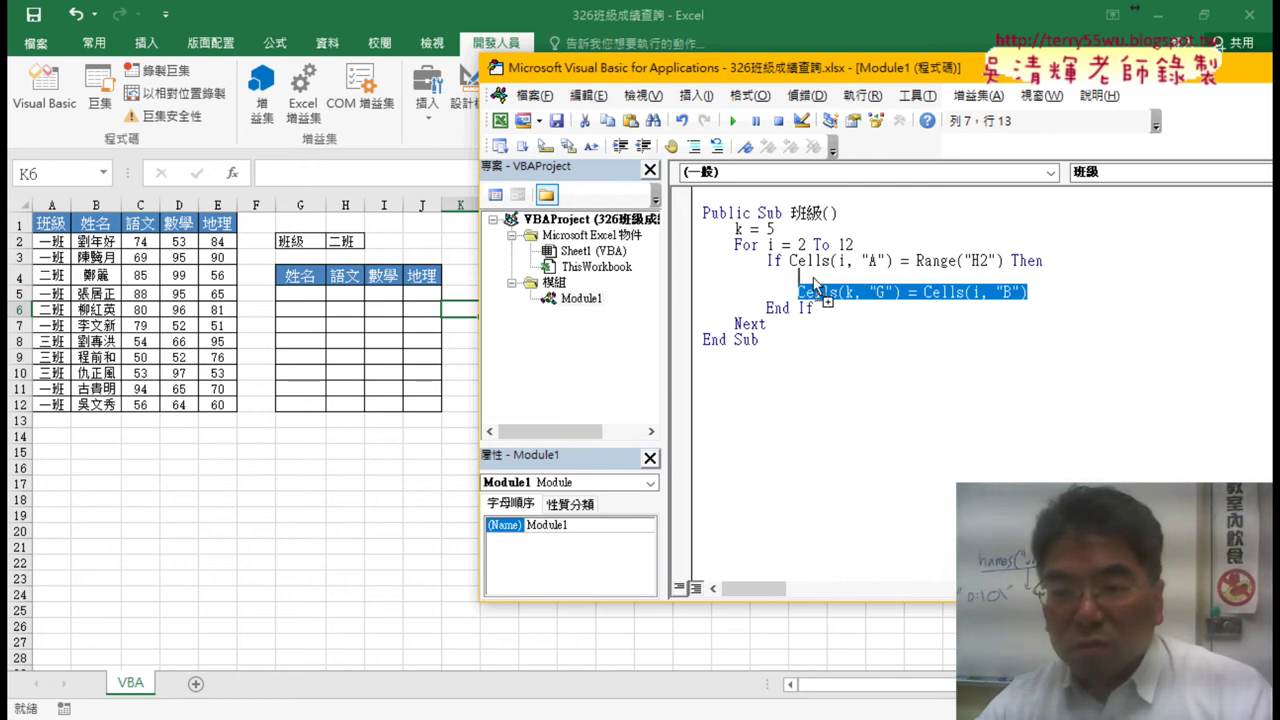
- Change the duplicated line to Cells(k, "H") = Cells(i, "C")
{"action": "double_click", "coordinate": [881, 292]}
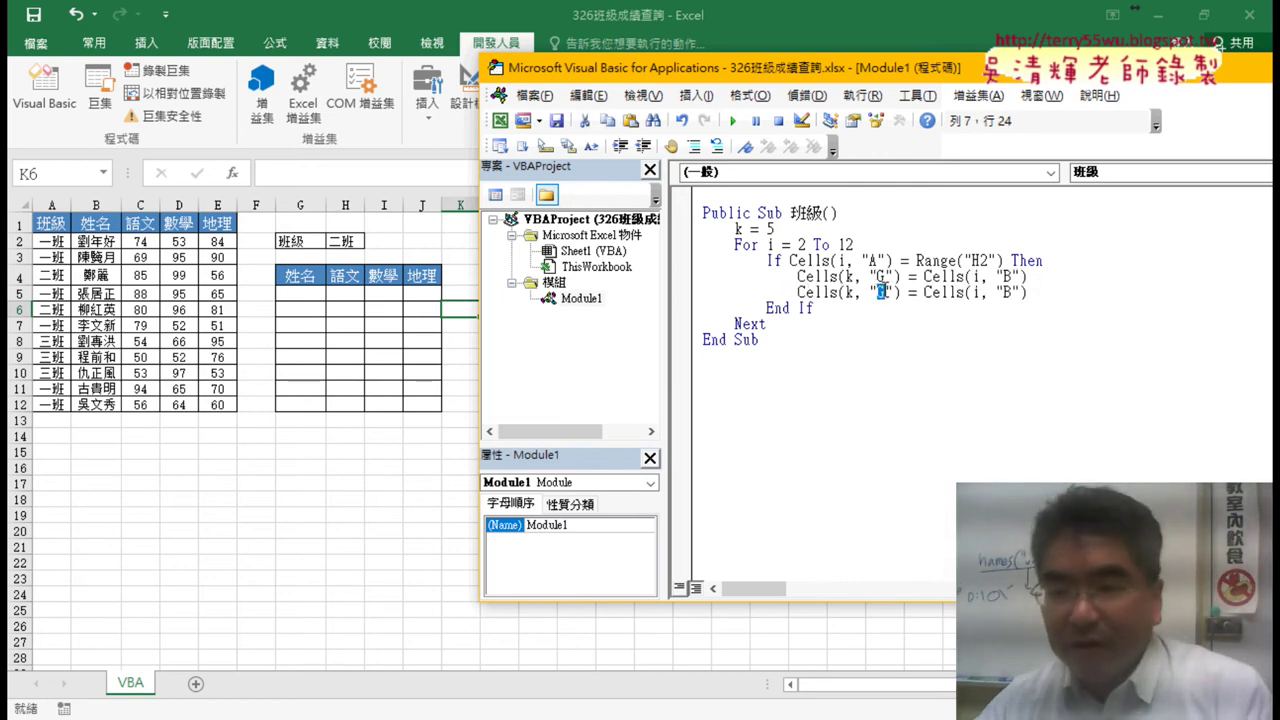
{"action": "type", "text": "H"}
{"action": "double_click", "coordinate": [1008, 292]}
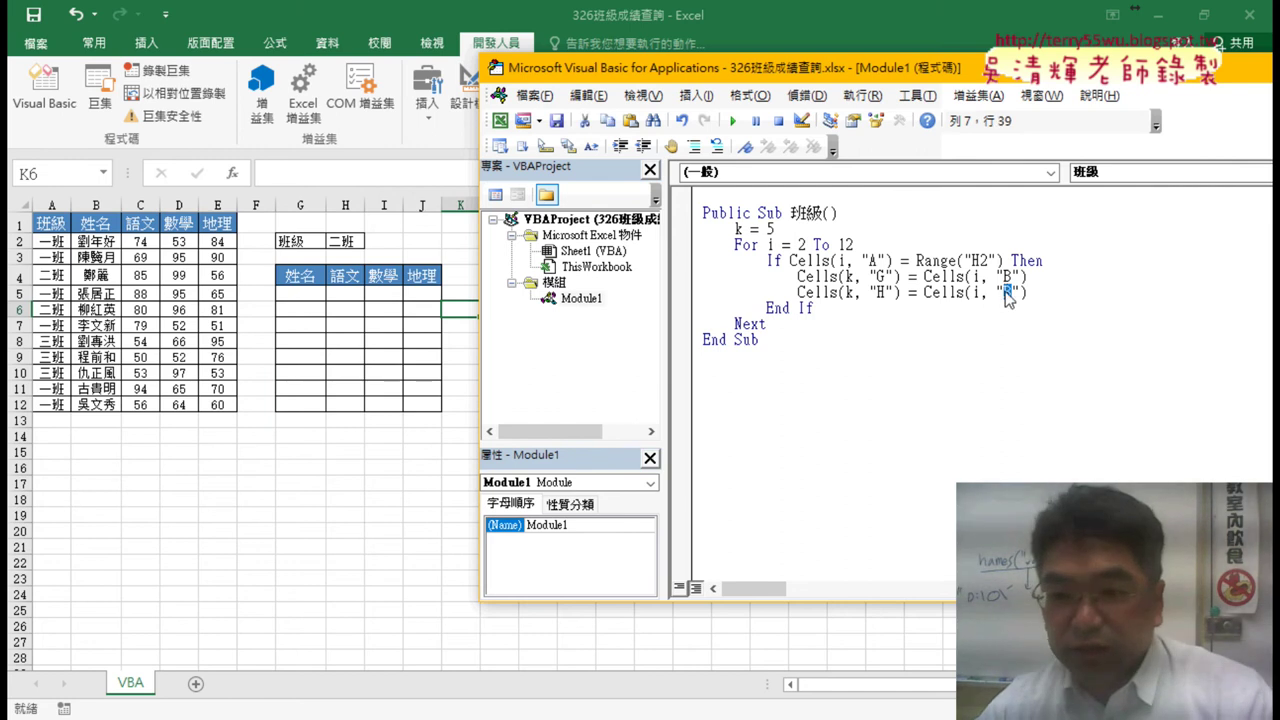
{"action": "type", "text": "C"}
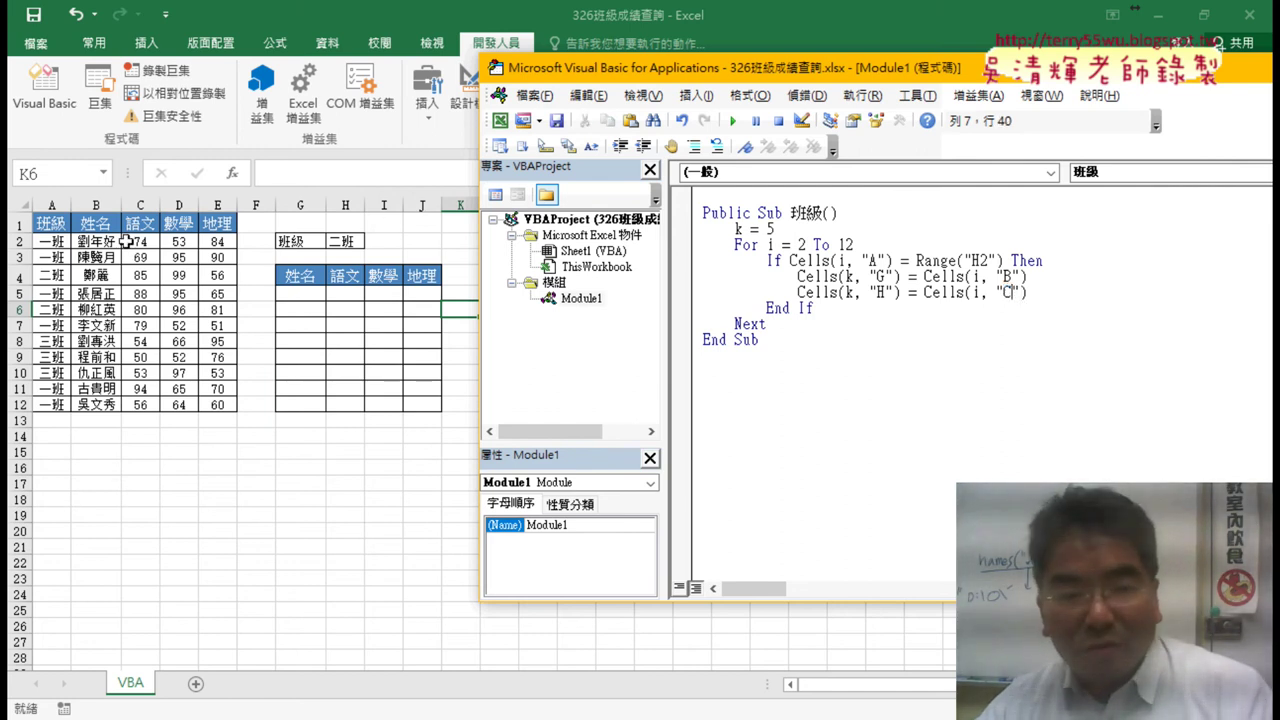
{"action": "left_click", "coordinate": [1036, 297]}
{"action": "key", "text": "Return"}
- Duplicate the H line and change the copy to Cells(k, "I") = Cells(i, "D")
{"action": "mouse_move", "coordinate": [1030, 292]}
{"action": "left_mouse_down"}
{"action": "mouse_move", "coordinate": [806, 291]}
{"action": "mouse_move", "coordinate": [798, 308]}
{"action": "left_mouse_up"}
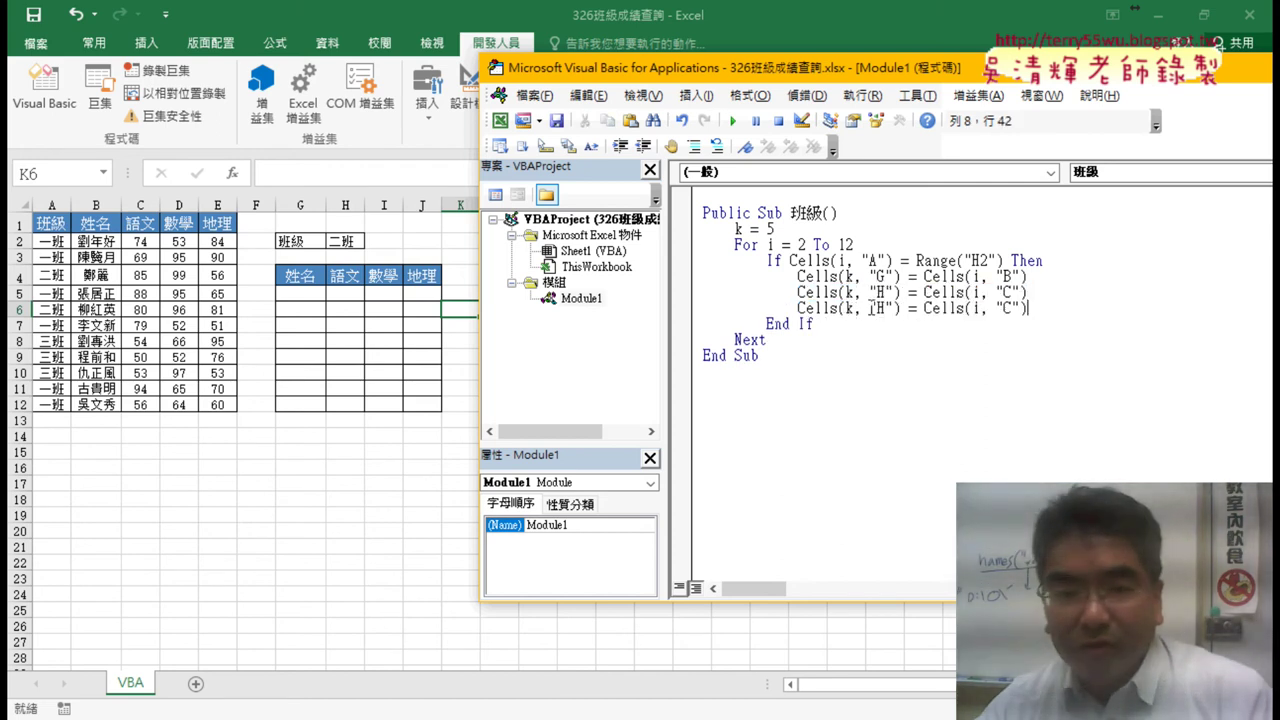
{"action": "double_click", "coordinate": [880, 308]}
{"action": "type", "text": "I"}
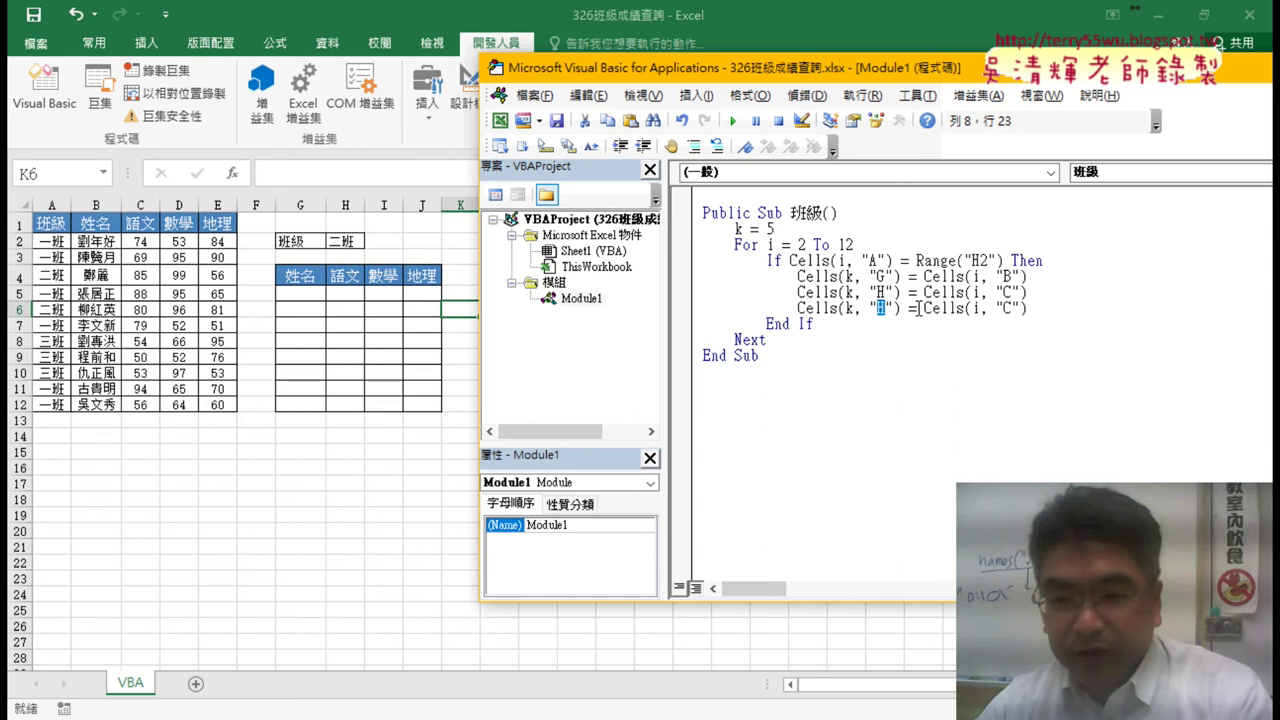
{"action": "type", "text": "I"}
{"action": "double_click", "coordinate": [1006, 308]}
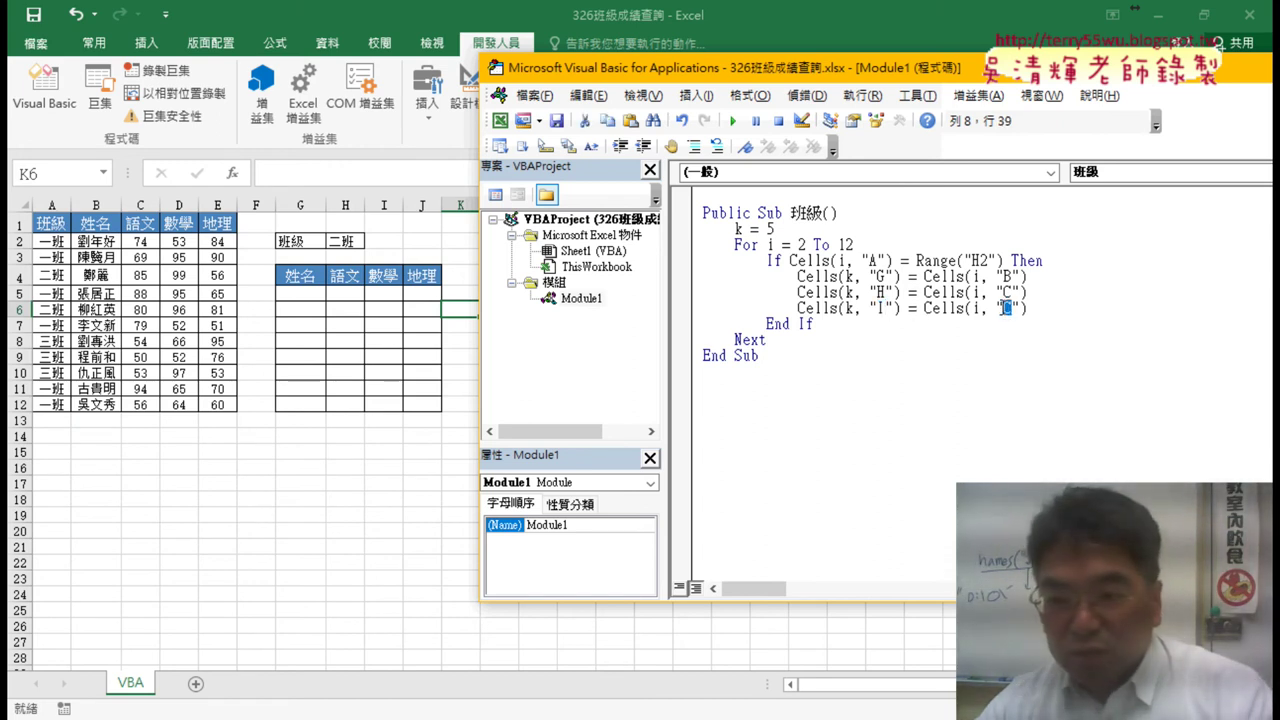
{"action": "type", "text": "D"}
{"action": "key", "text": "Return"}
- Add a fourth line Cells(k, "J") = Cells(i, "E"), leaving a blank line before End If
{"action": "mouse_move", "coordinate": [1028, 308]}
{"action": "left_mouse_down"}
{"action": "mouse_move", "coordinate": [803, 309]}
{"action": "mouse_move", "coordinate": [812, 338]}
{"action": "left_mouse_up"}
{"action": "double_click", "coordinate": [881, 324]}
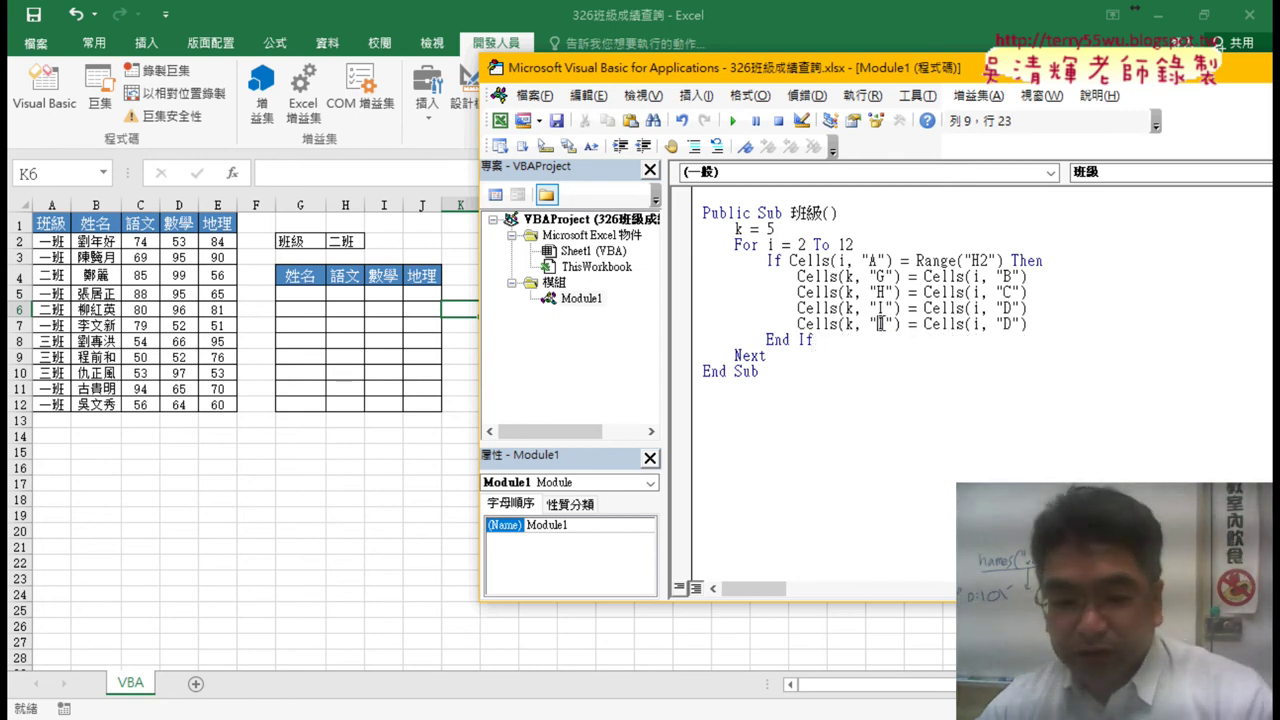
{"action": "type", "text": "J"}
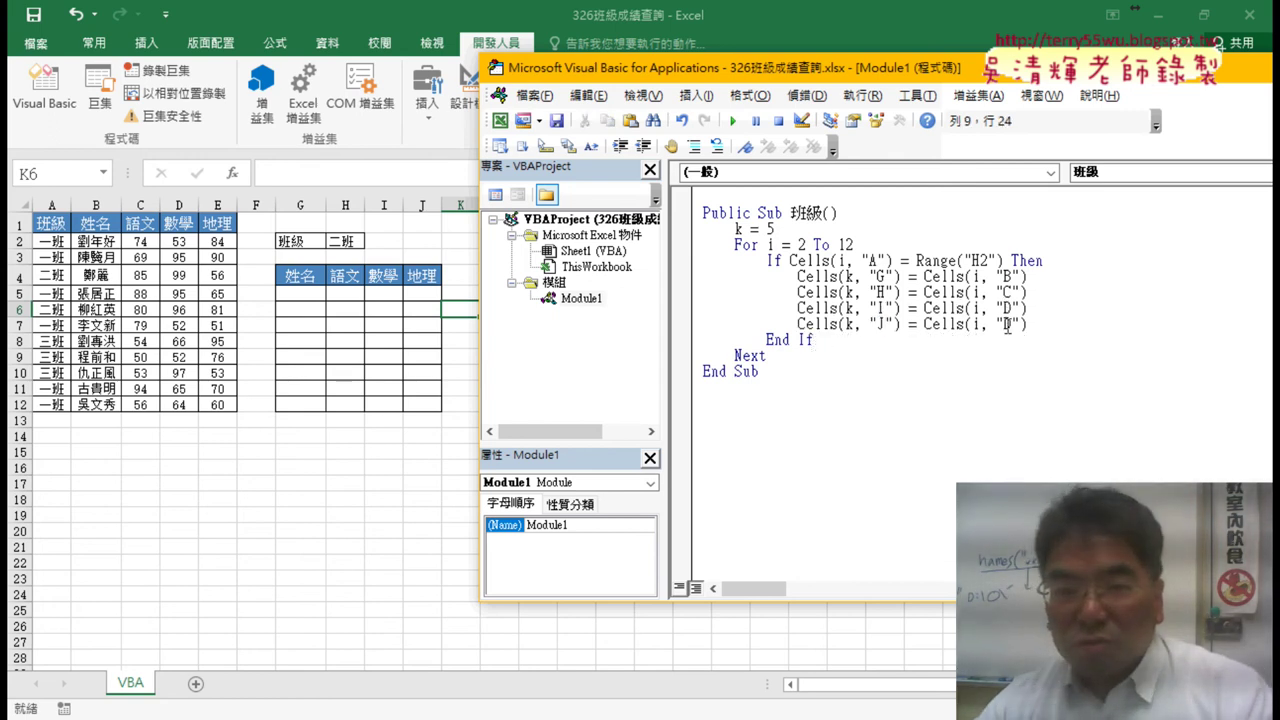
{"action": "double_click", "coordinate": [1007, 324]}
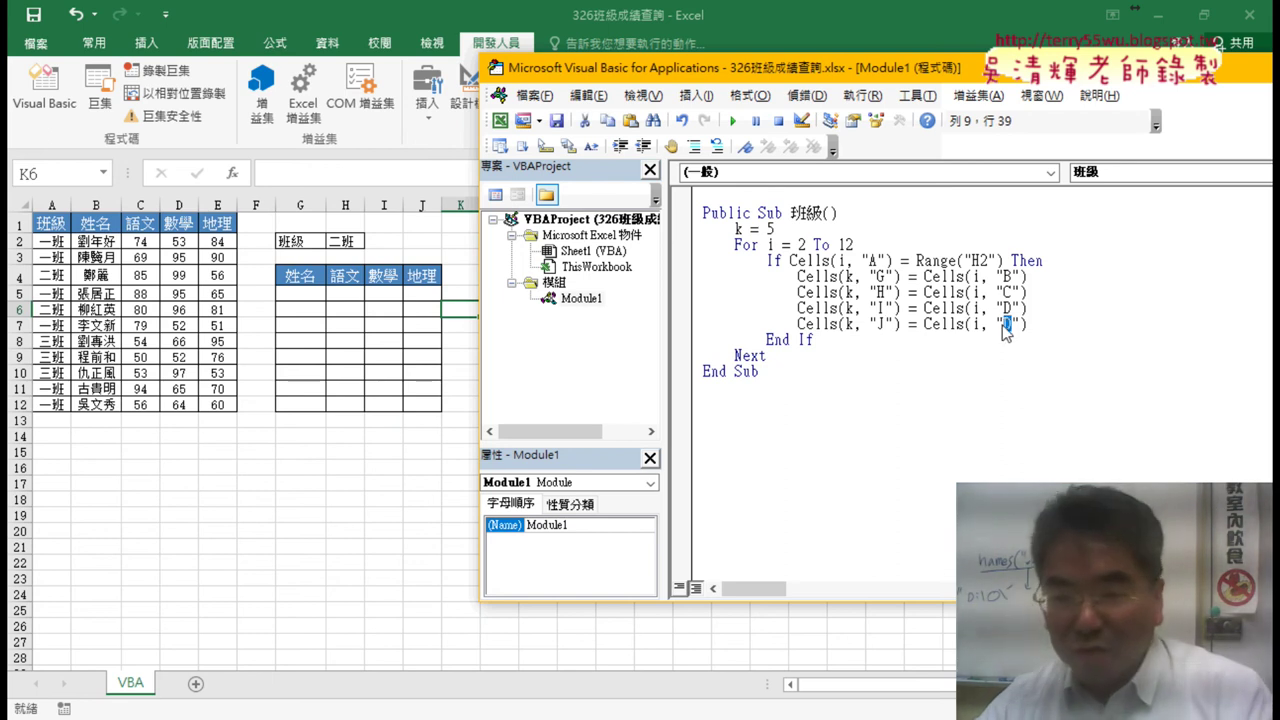
{"action": "type", "text": "E"}
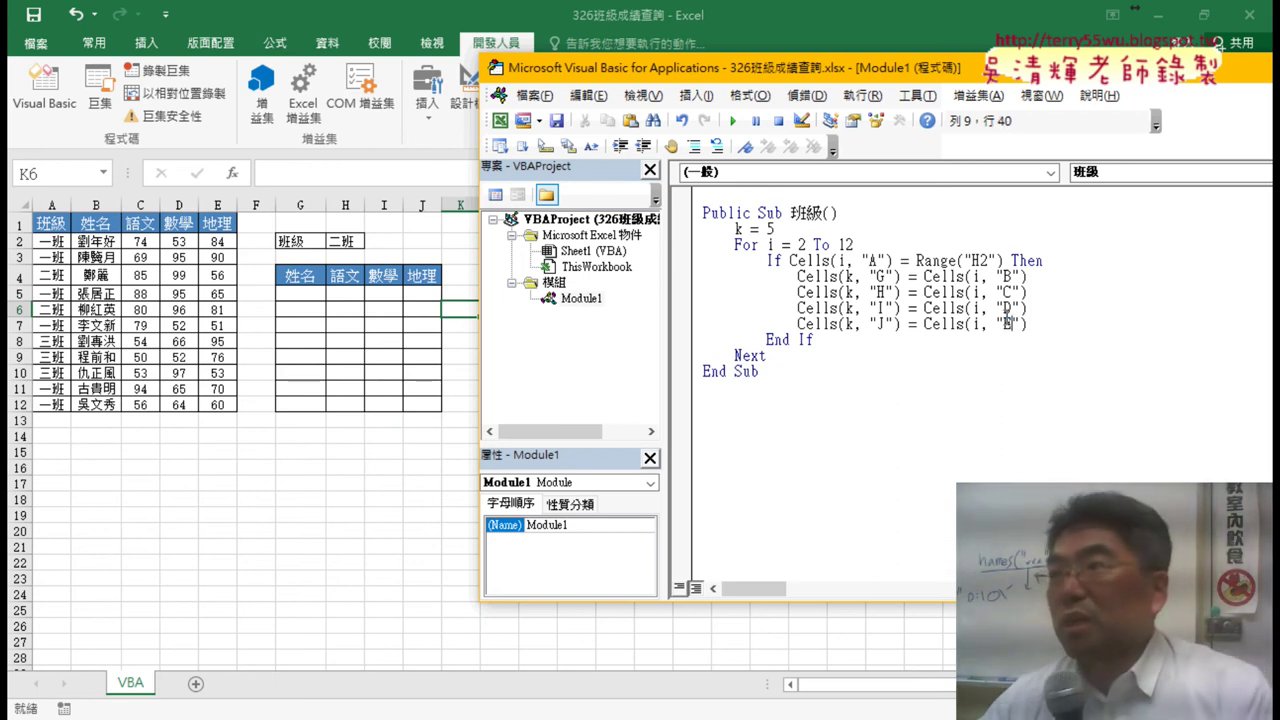
{"action": "key", "text": "End"}
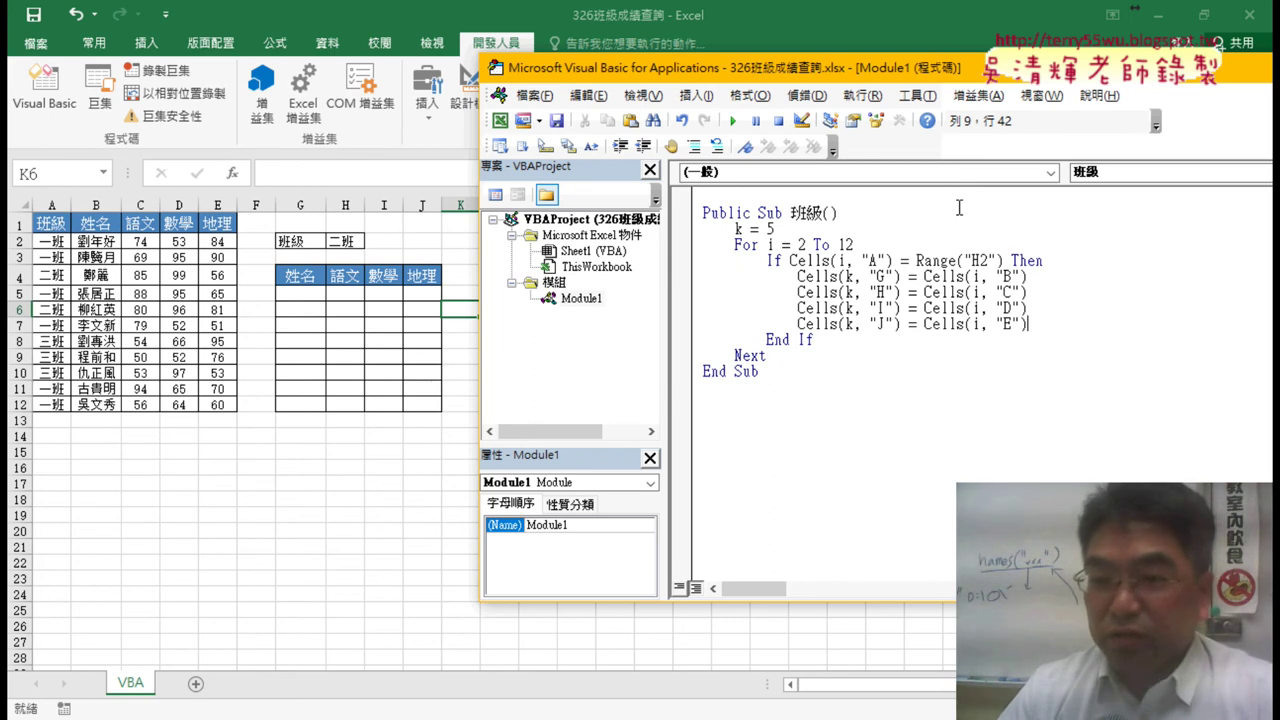
{"action": "key", "text": "Return"}
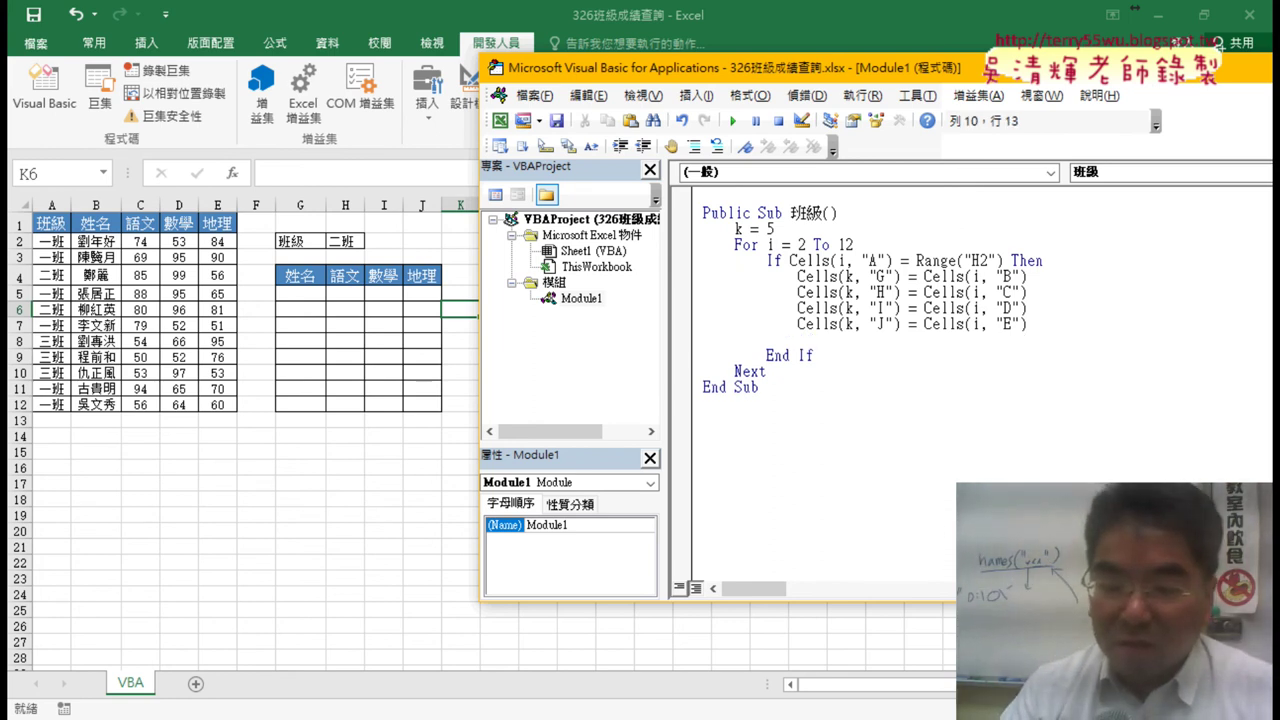
- Add k = k + 1 before End If so each match moves to the next output row
{"action": "type", "text": "k="}
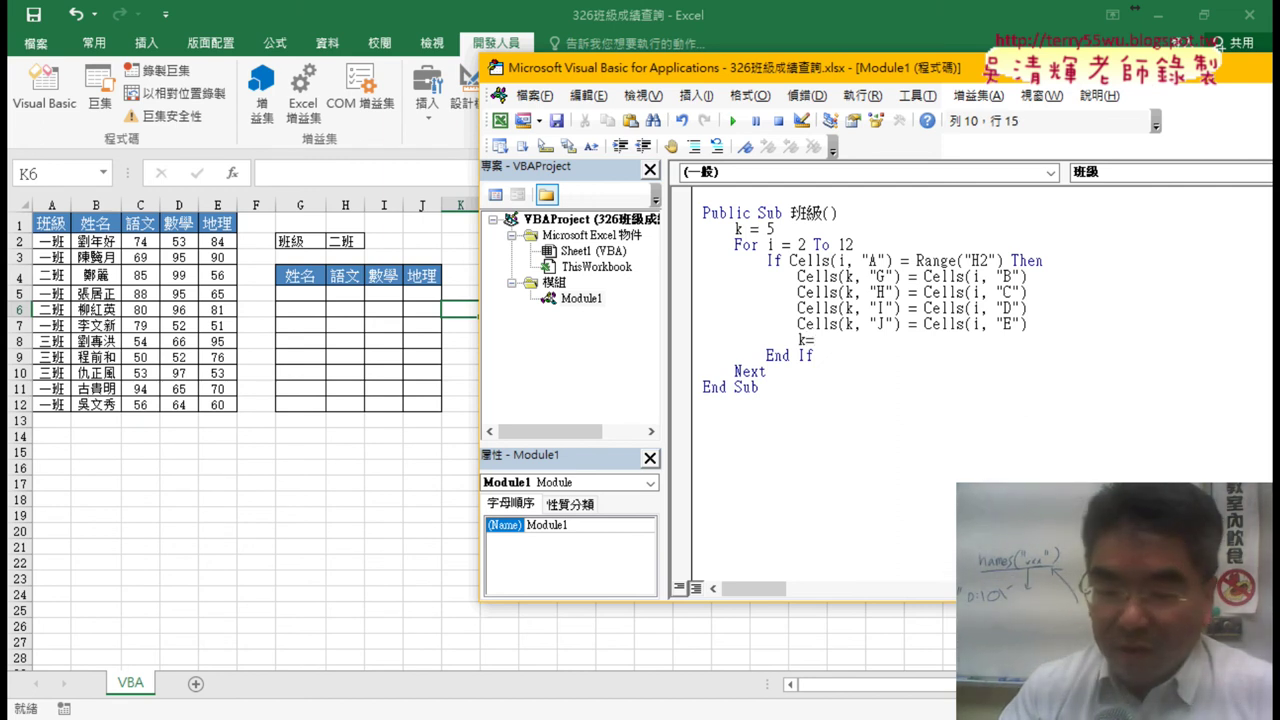
{"action": "type", "text": "k+"}
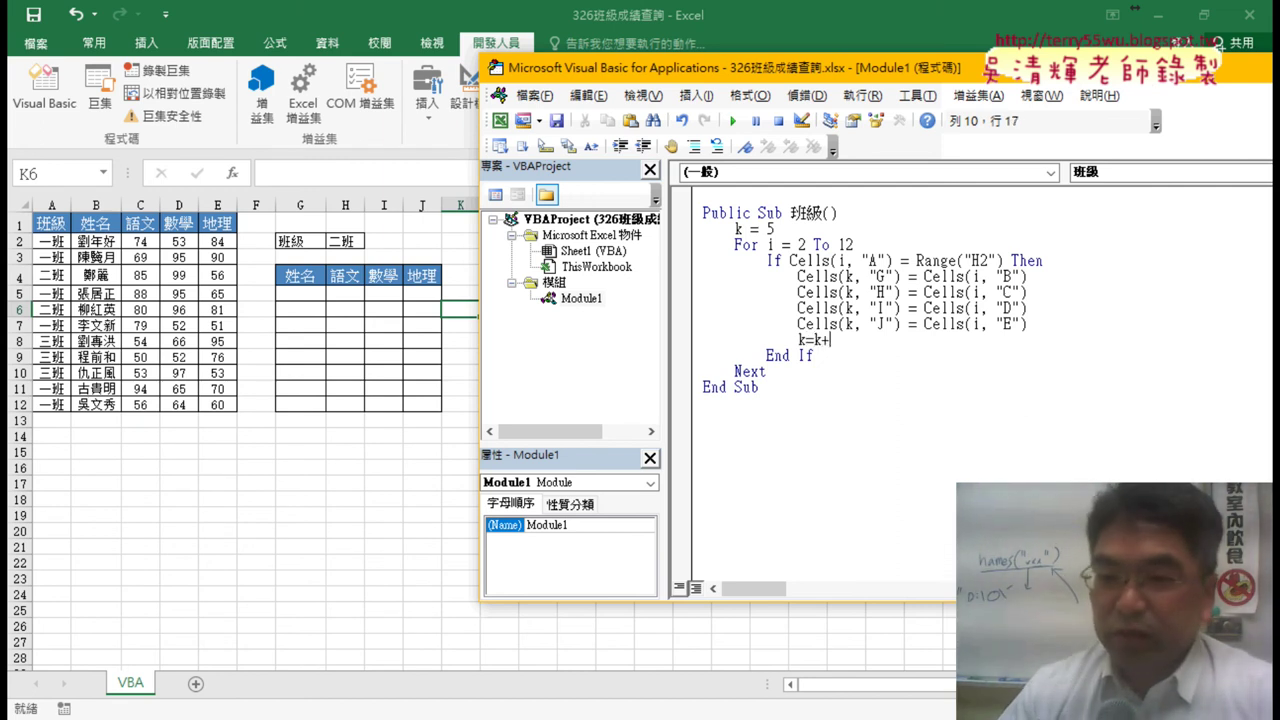
{"action": "type", "text": "1"}
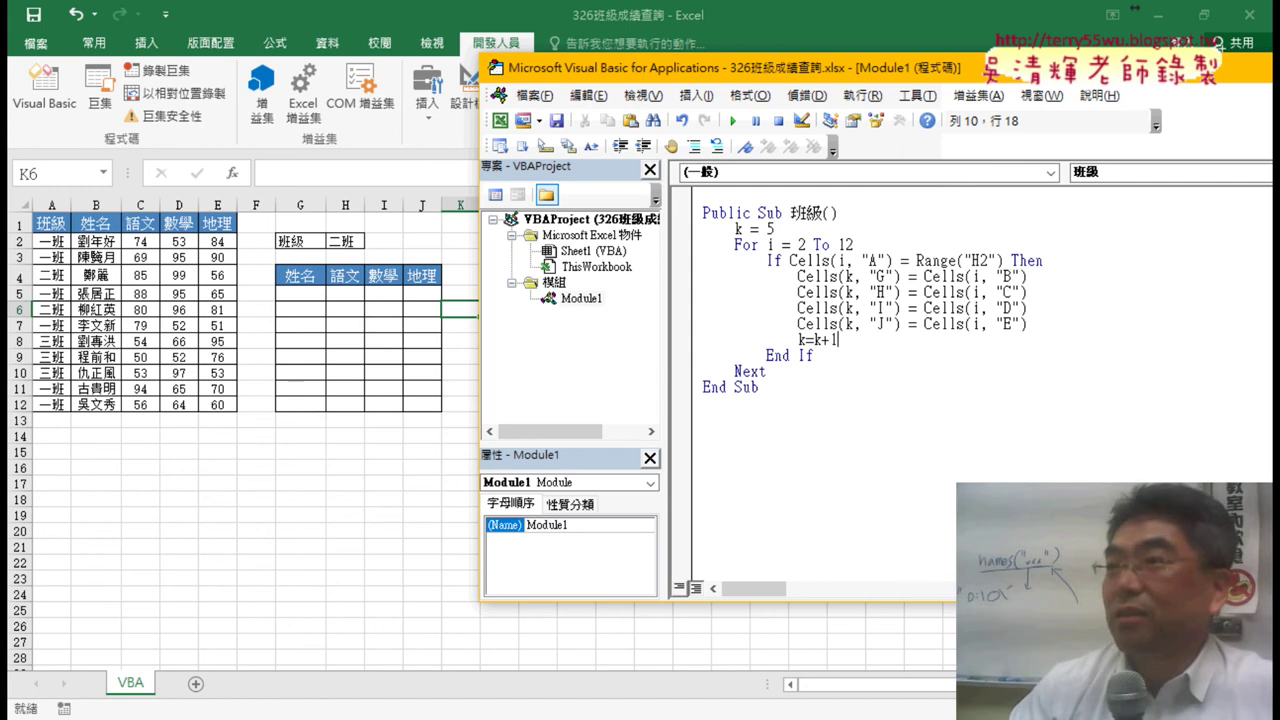
{"action": "left_click", "coordinate": [938, 430]}
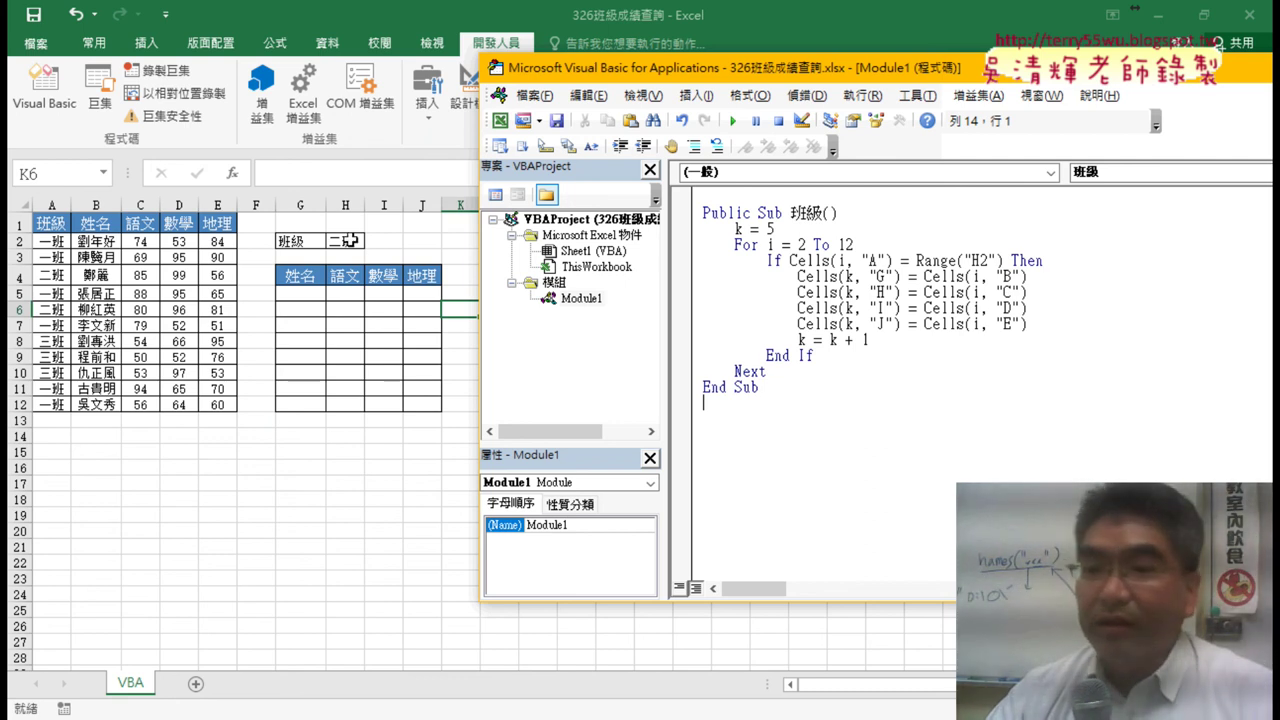
{"action": "left_click", "coordinate": [869, 308]}
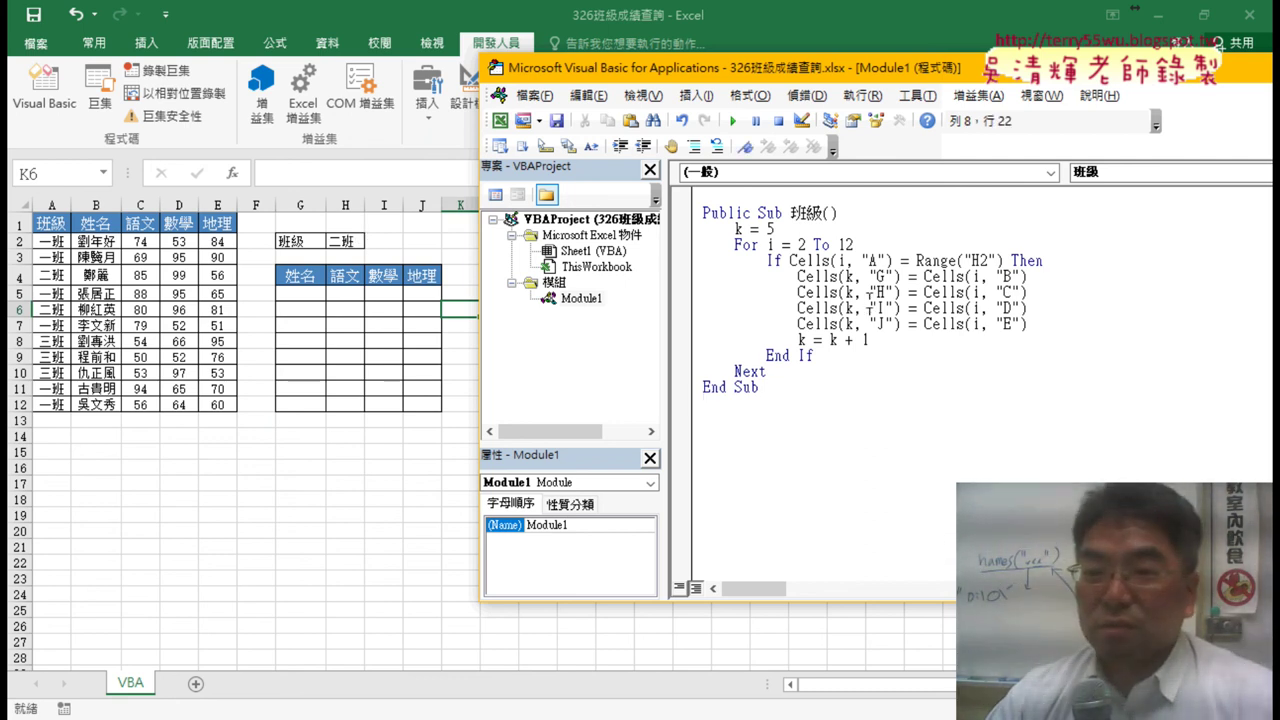
- Run the 班級 macro to list the two 二班 students in G5:J6, then select H2 to set 三班
{"action": "left_click", "coordinate": [735, 121]}
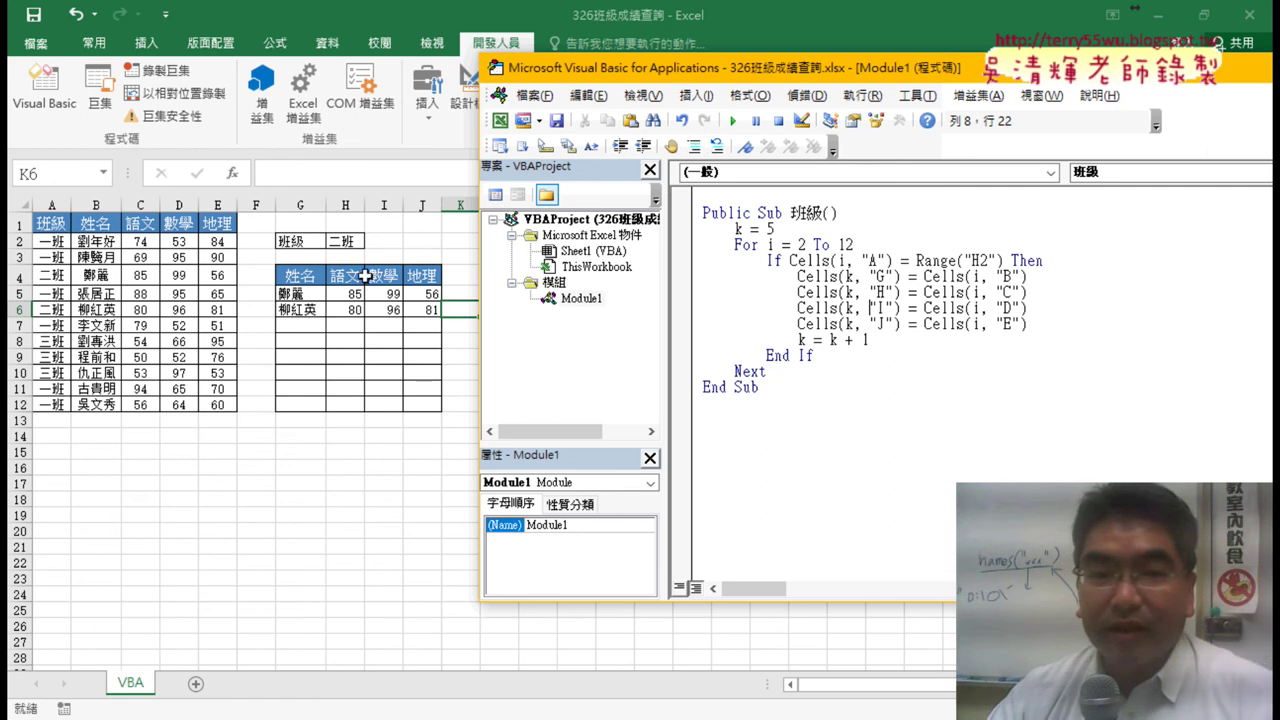
{"action": "left_click", "coordinate": [362, 244]}
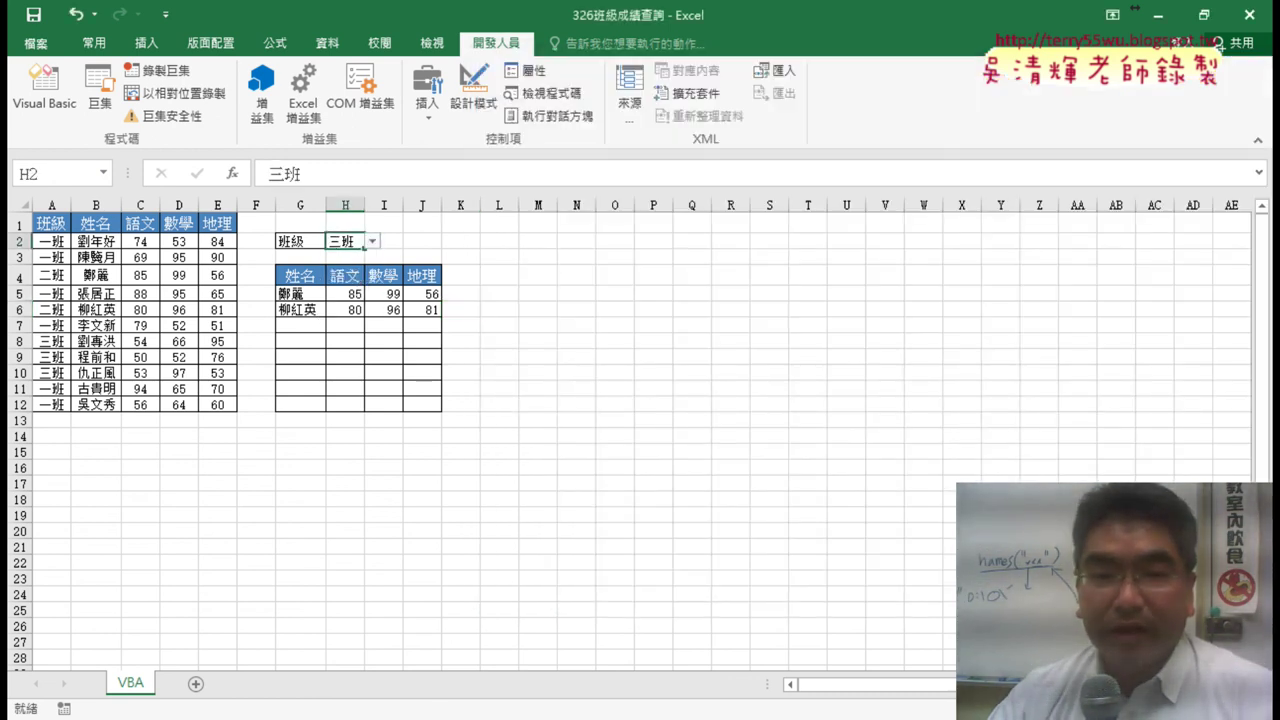
- Draw a Form Control button to the right of the results table
{"action": "mouse_move", "coordinate": [497, 708]}
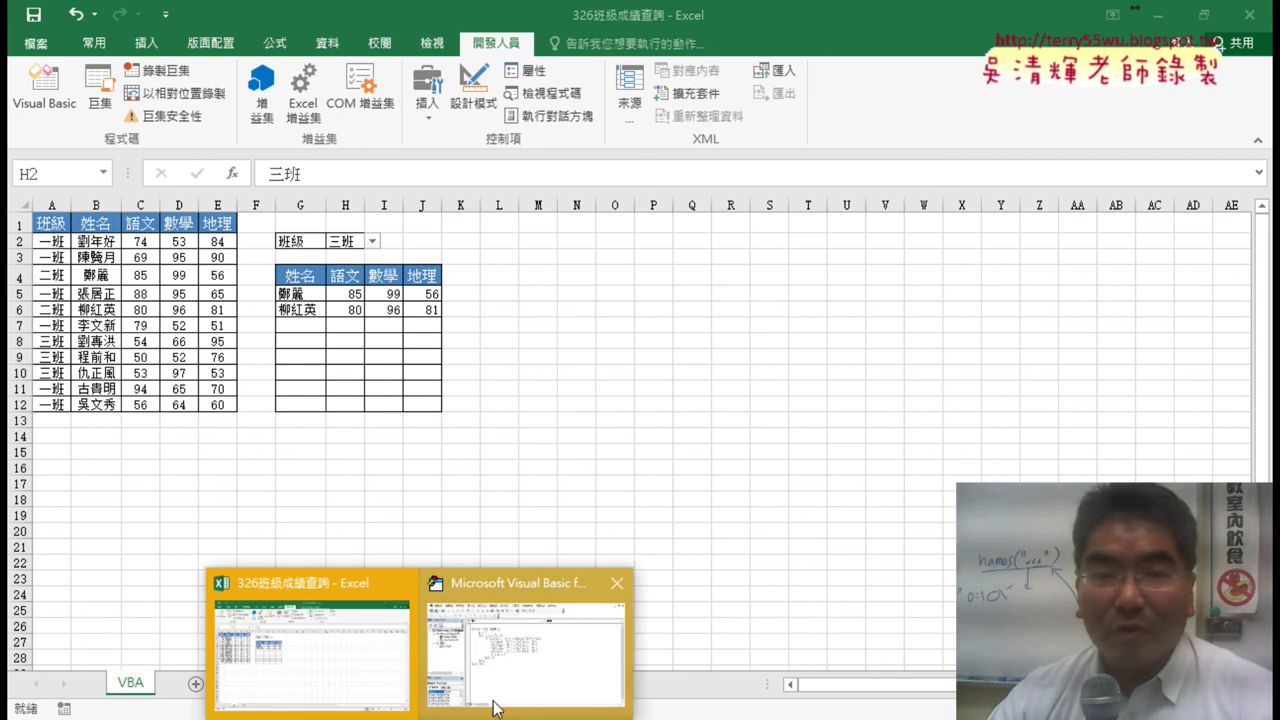
{"action": "left_click", "coordinate": [414, 118]}
{"action": "left_click", "coordinate": [418, 160]}
{"action": "left_click_drag", "start_coordinate": [480, 268], "coordinate": [550, 298]}
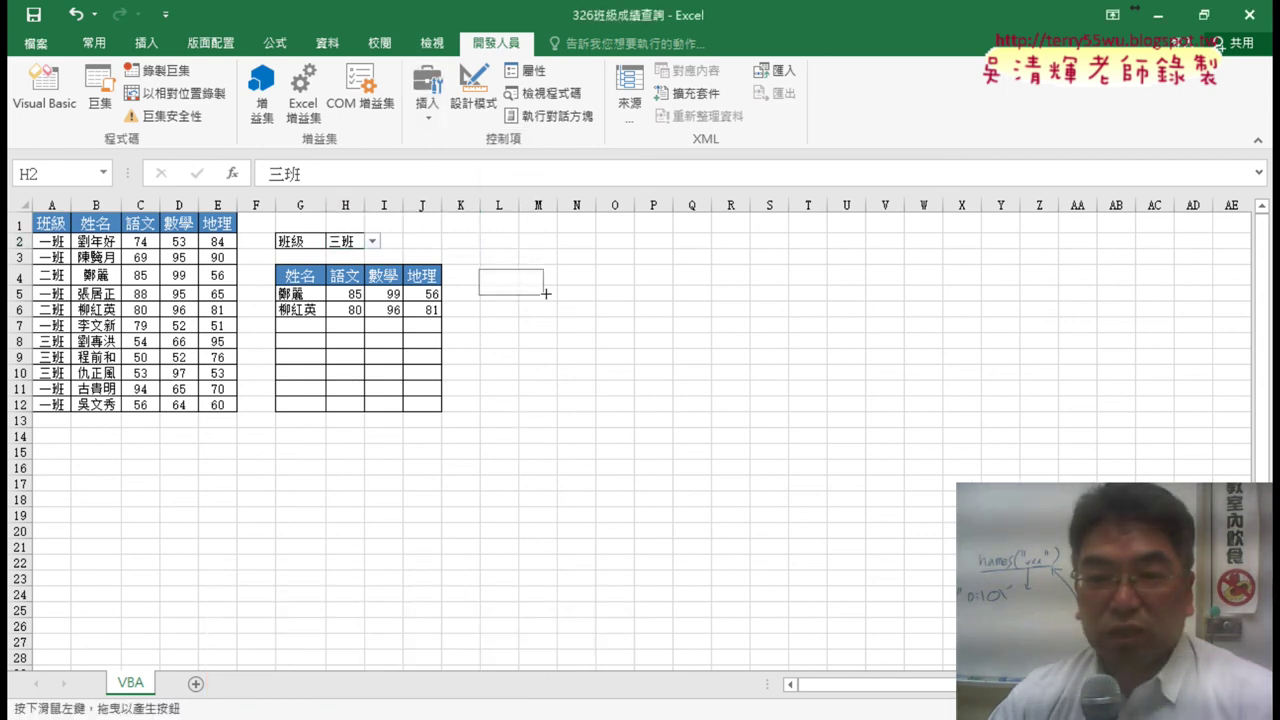
- Assign the 班級 macro, caption the button 班級, and click it to list the 三班 students
{"action": "left_click", "coordinate": [796, 201]}
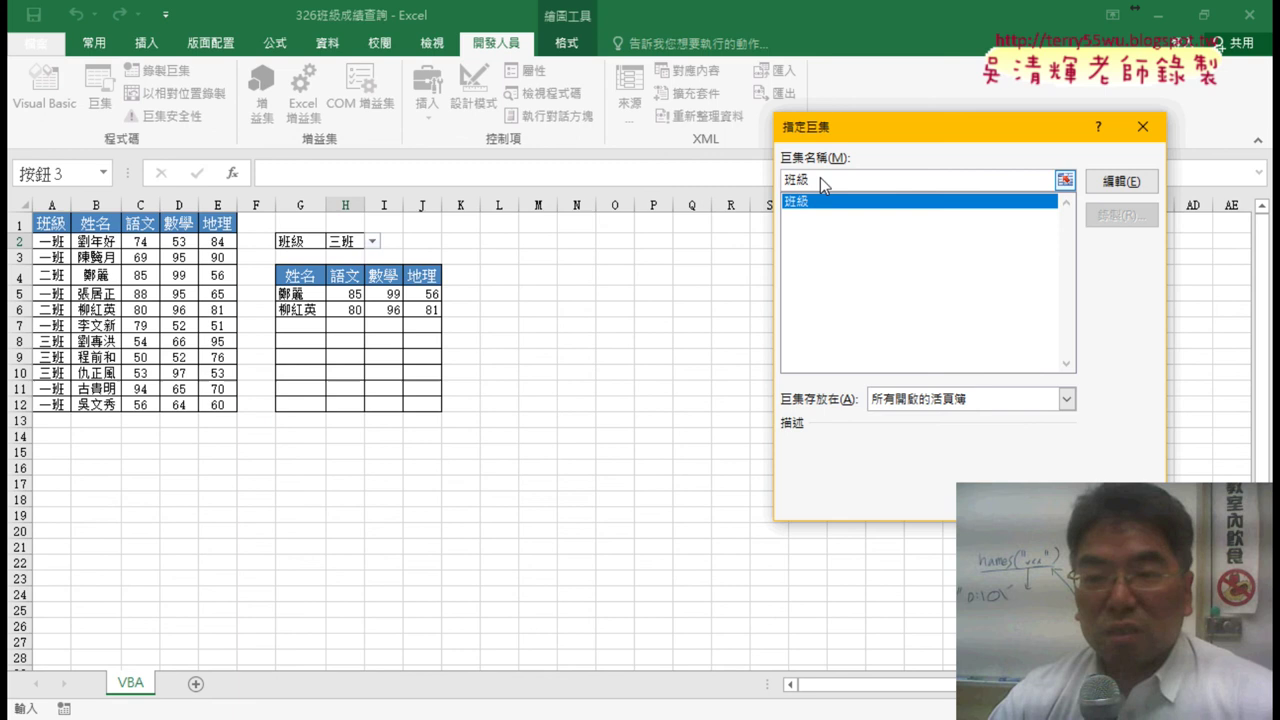
{"action": "right_click", "coordinate": [805, 188]}
{"action": "left_click", "coordinate": [849, 223]}
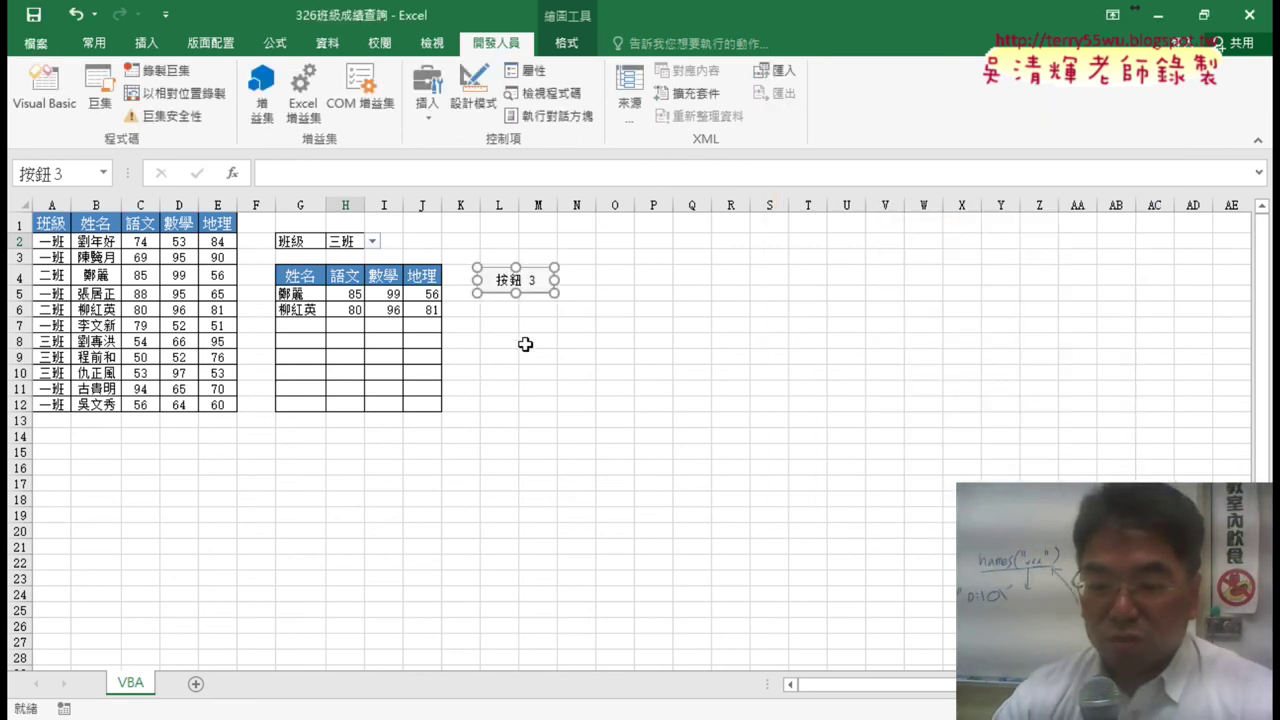
{"action": "key", "text": "Return"}
{"action": "key", "text": "ctrl+a"}
{"action": "key", "text": "Delete"}
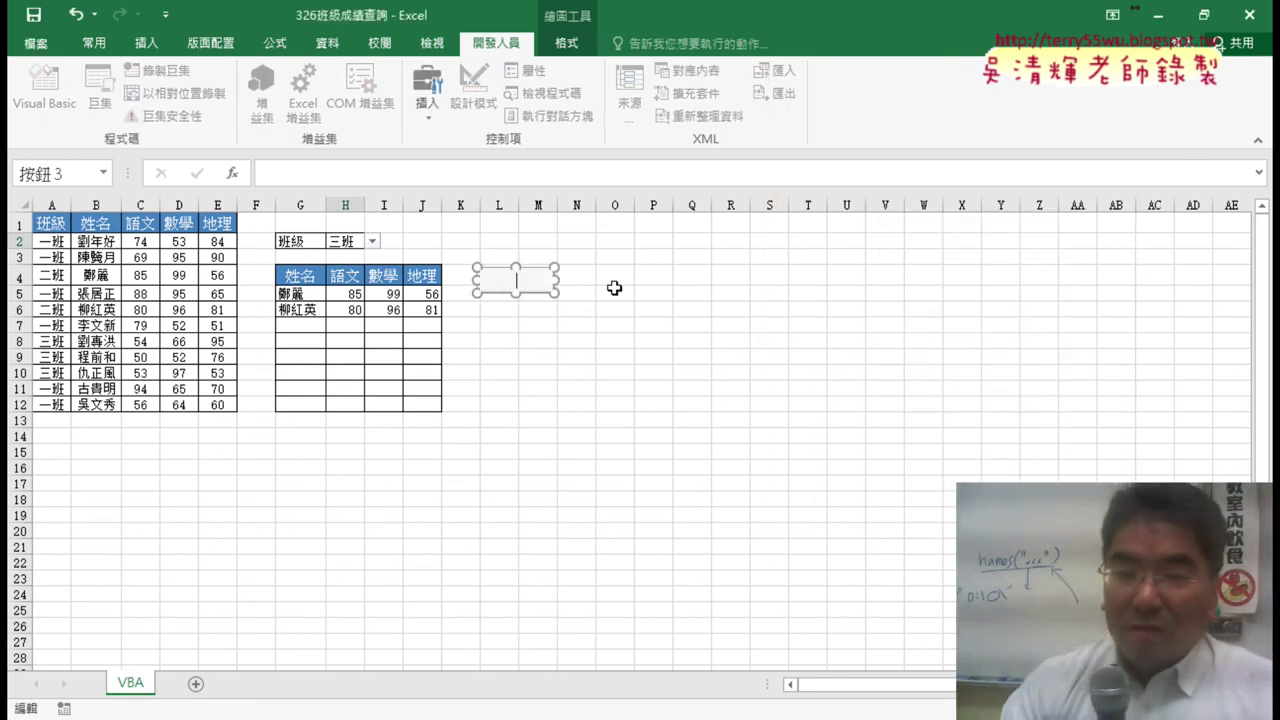
{"action": "key", "text": "ctrl+v"}
{"action": "left_click", "coordinate": [660, 372]}
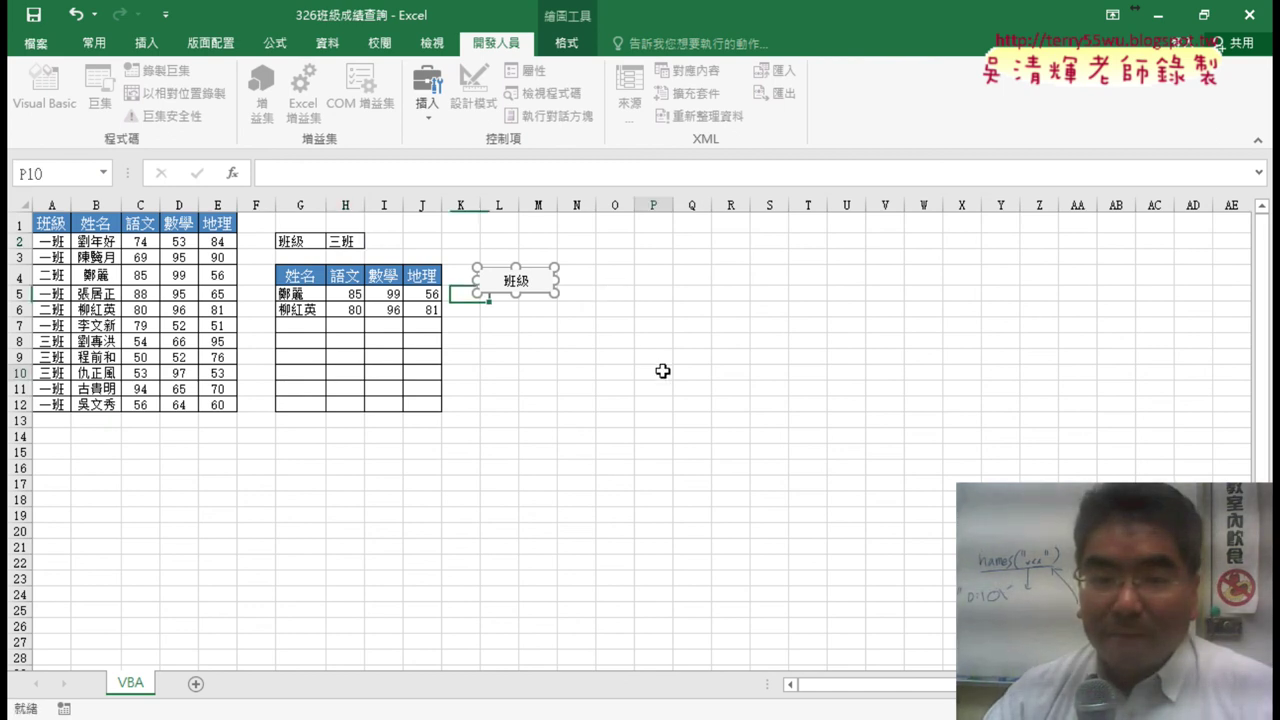
{"action": "left_click", "coordinate": [518, 289]}
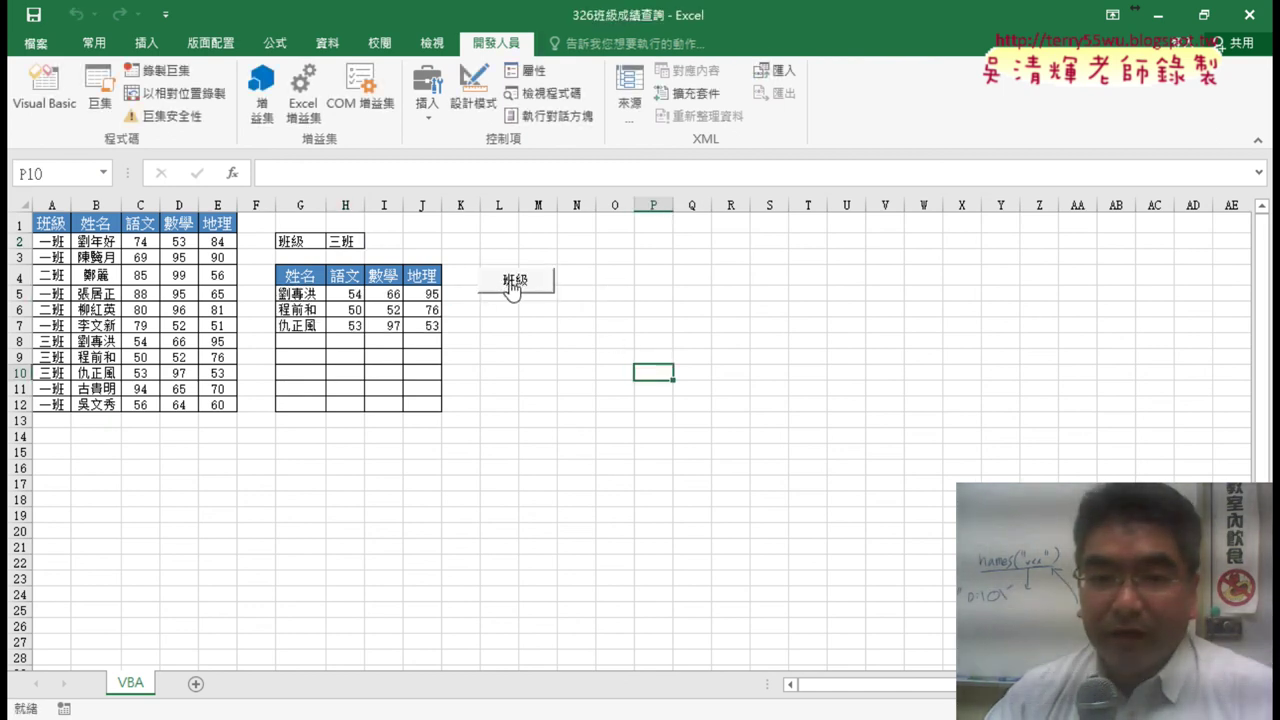
- Set H2 to 一班 and click the 班級 button to list its six students in G5:J10
{"action": "left_click", "coordinate": [345, 244]}
{"action": "left_click", "coordinate": [373, 242]}
{"action": "left_click", "coordinate": [340, 256]}
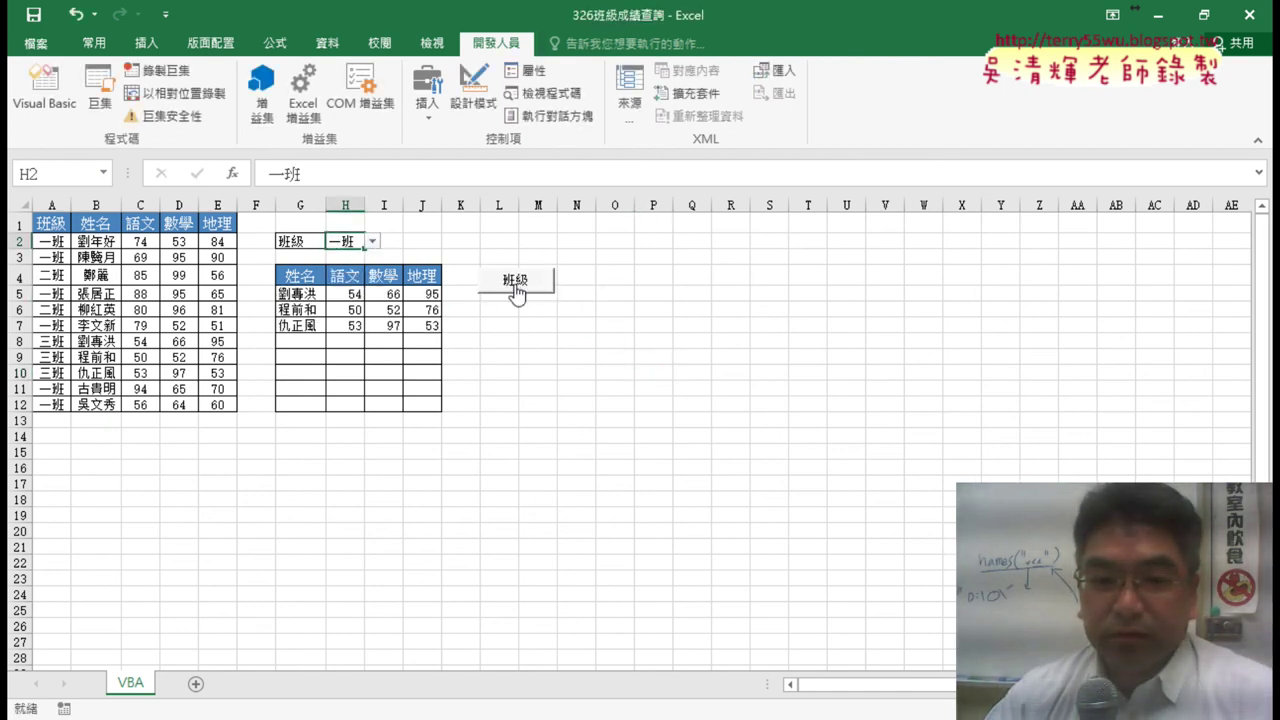
{"action": "left_click", "coordinate": [518, 288]}
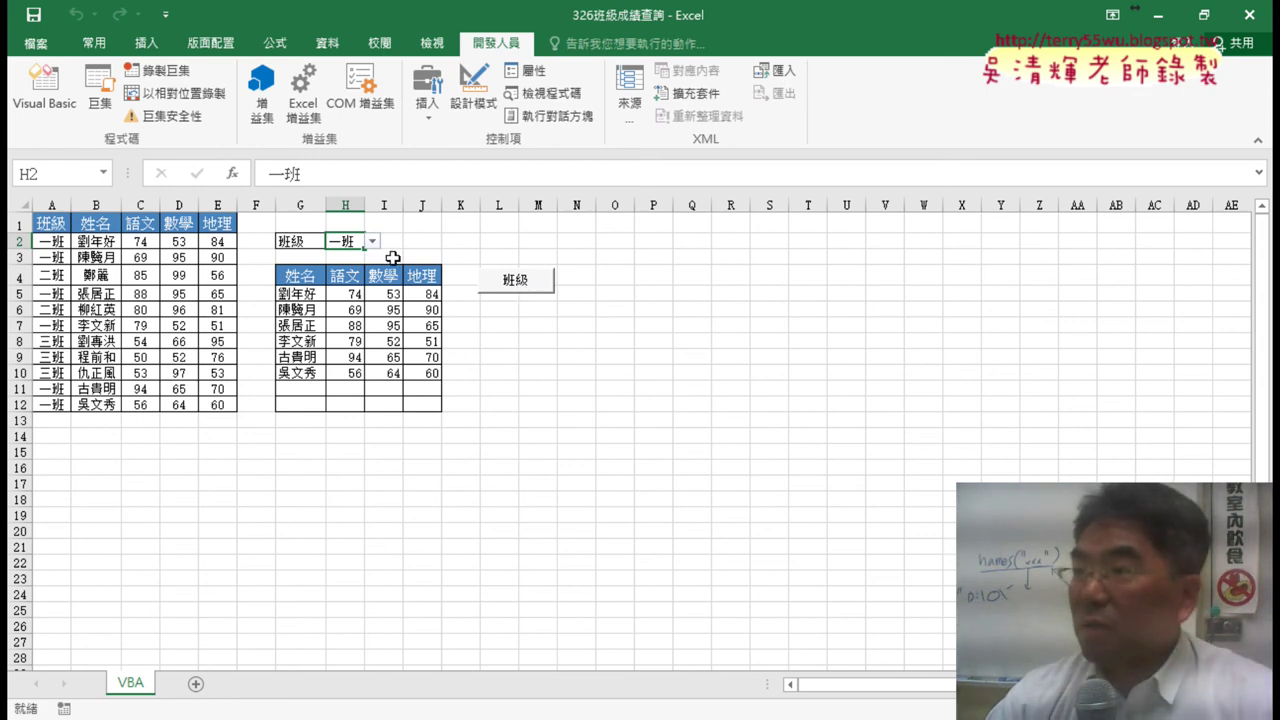